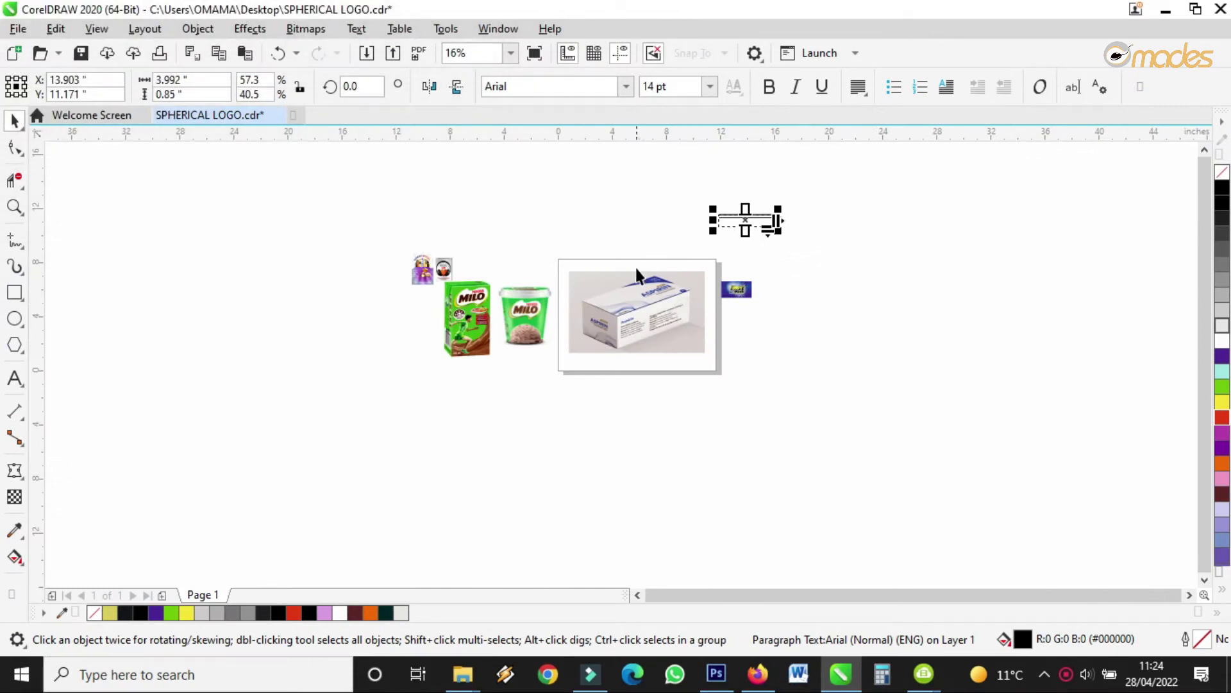
- Examine the mockup definition text, the Aspirin box image and the product images around the page
{"action": "scroll", "coordinate": [637, 270], "scroll_direction": "up", "scroll_amount": 2}
{"action": "scroll", "coordinate": [637, 271], "scroll_direction": "down", "scroll_amount": 1}
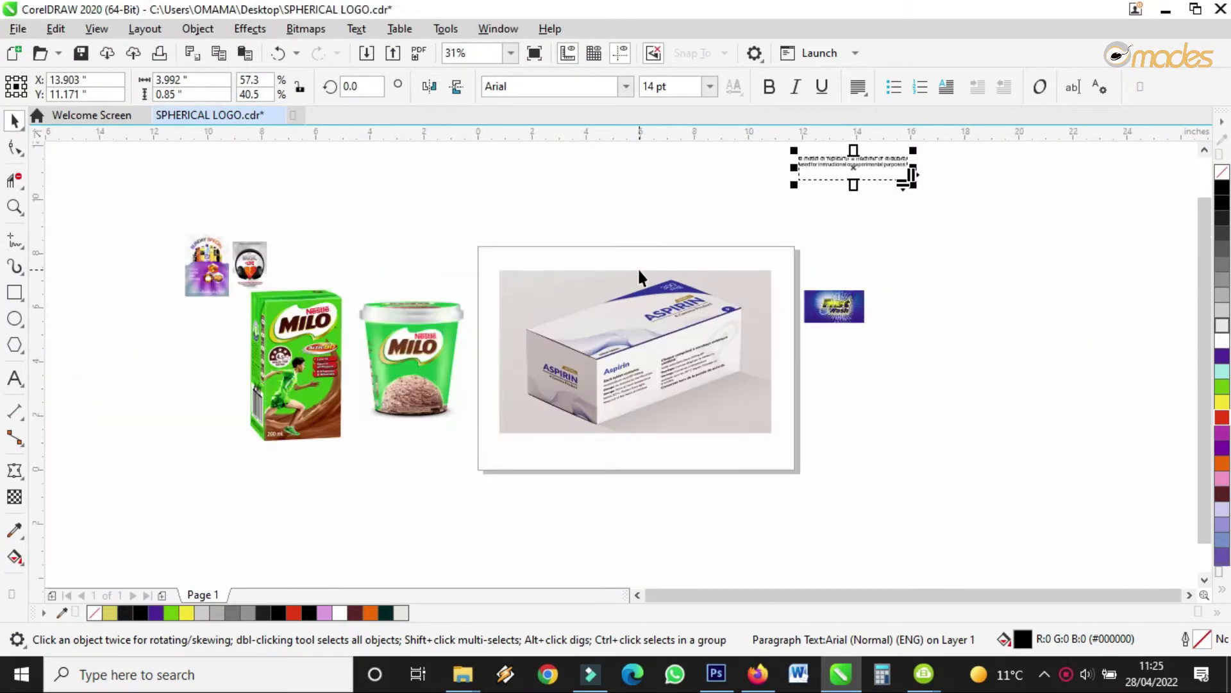
{"action": "scroll", "coordinate": [639, 275], "scroll_direction": "down", "scroll_amount": 1}
{"action": "scroll", "coordinate": [638, 274], "scroll_direction": "up", "scroll_amount": 1}
{"action": "scroll", "coordinate": [631, 338], "scroll_direction": "down", "scroll_amount": 2}
{"action": "scroll", "coordinate": [738, 266], "scroll_direction": "up", "scroll_amount": 5}
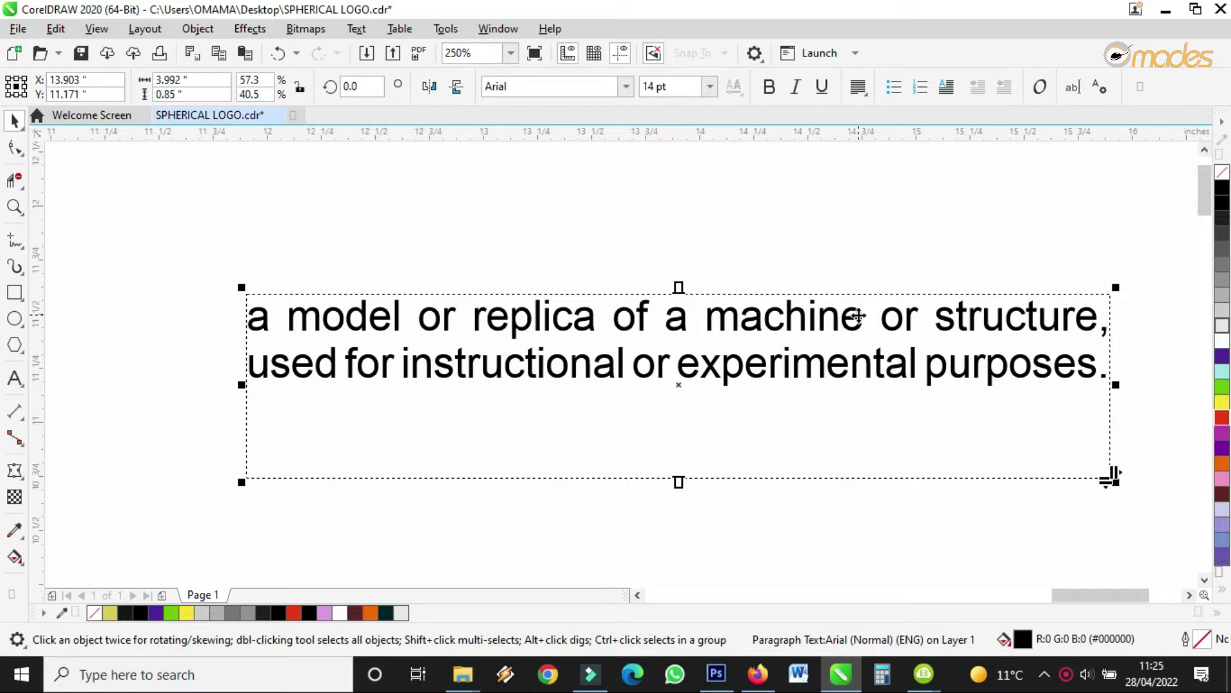
{"action": "scroll", "coordinate": [758, 369], "scroll_direction": "down", "scroll_amount": 10}
{"action": "scroll", "coordinate": [742, 414], "scroll_direction": "up", "scroll_amount": 2}
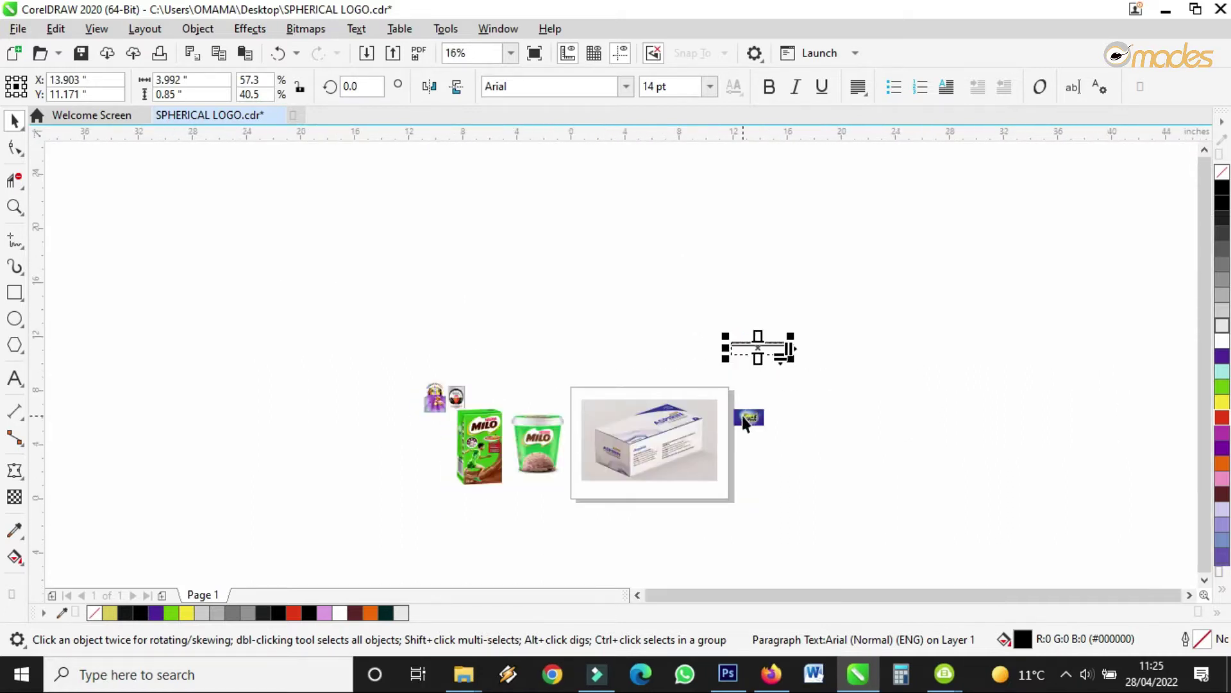
{"action": "scroll", "coordinate": [741, 415], "scroll_direction": "down", "scroll_amount": 2}
{"action": "scroll", "coordinate": [744, 413], "scroll_direction": "up", "scroll_amount": 1}
{"action": "scroll", "coordinate": [598, 427], "scroll_direction": "up", "scroll_amount": 3}
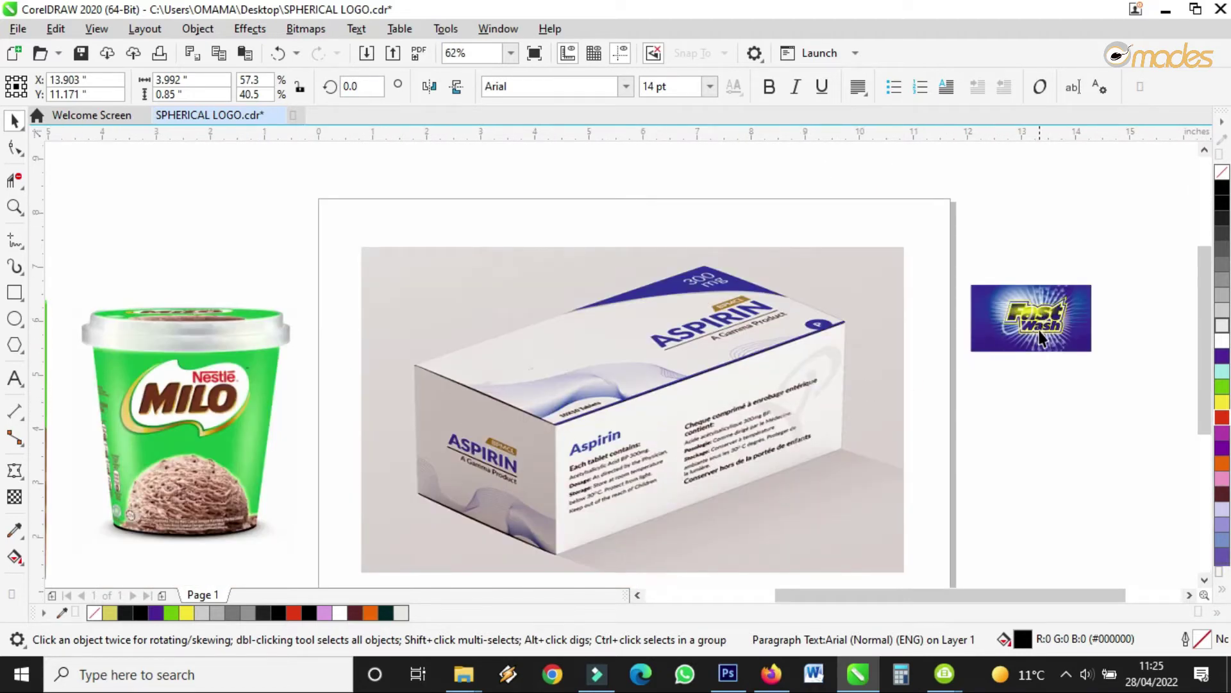
{"action": "scroll", "coordinate": [1035, 333], "scroll_direction": "down", "scroll_amount": 3}
{"action": "scroll", "coordinate": [640, 372], "scroll_direction": "up", "scroll_amount": 3}
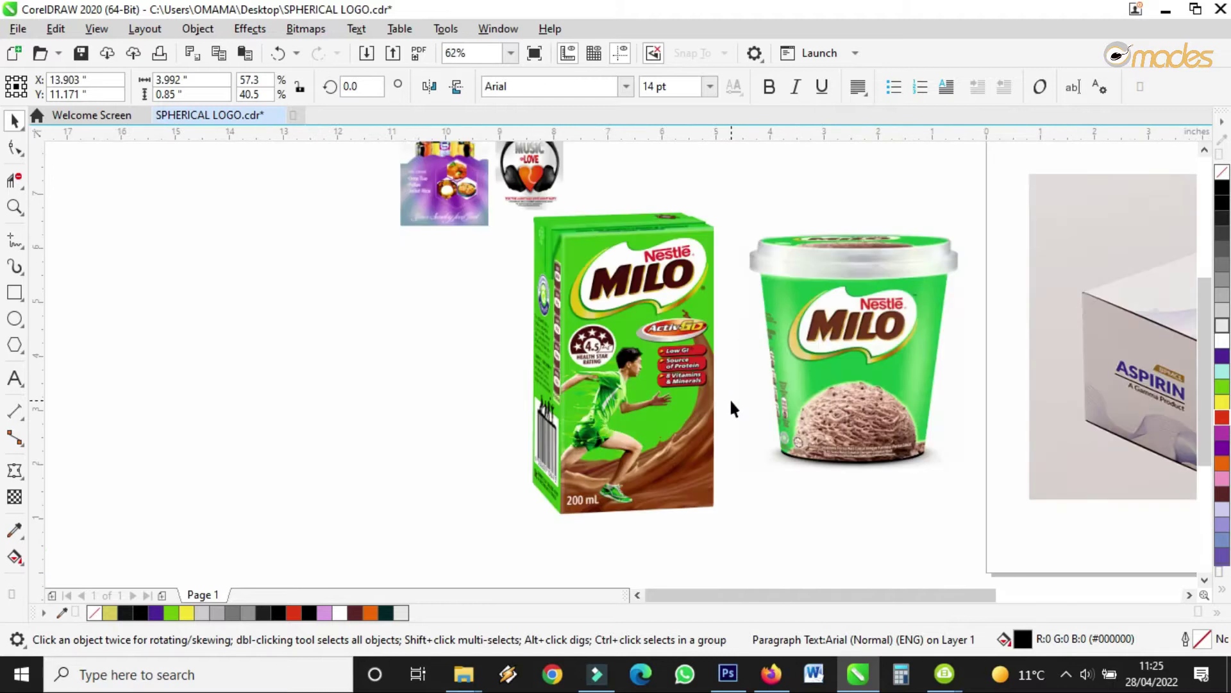
- Move the Milo carton and Milo tub away from the page and place the Fast Wash image beside the small images above them
{"action": "left_click_drag", "start_coordinate": [629, 292], "coordinate": [565, 353]}
{"action": "scroll", "coordinate": [564, 352], "scroll_direction": "down", "scroll_amount": 2}
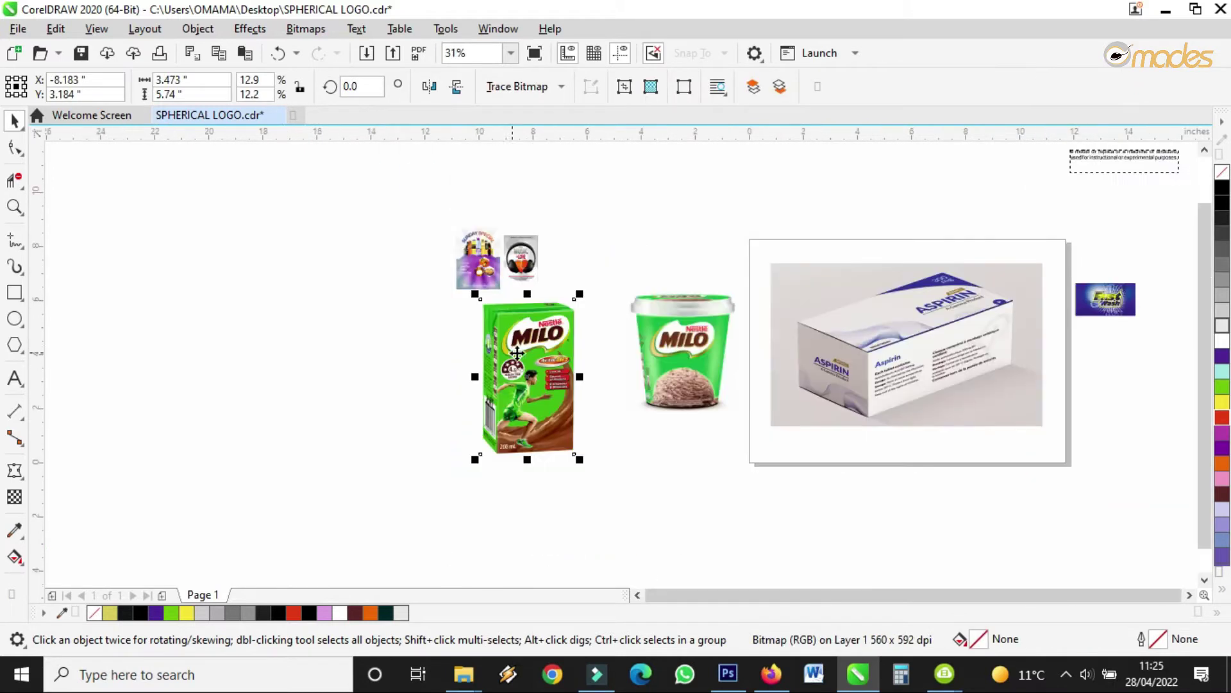
{"action": "left_click_drag", "start_coordinate": [728, 349], "coordinate": [682, 356]}
{"action": "scroll", "coordinate": [1148, 292], "scroll_direction": "up", "scroll_amount": 4}
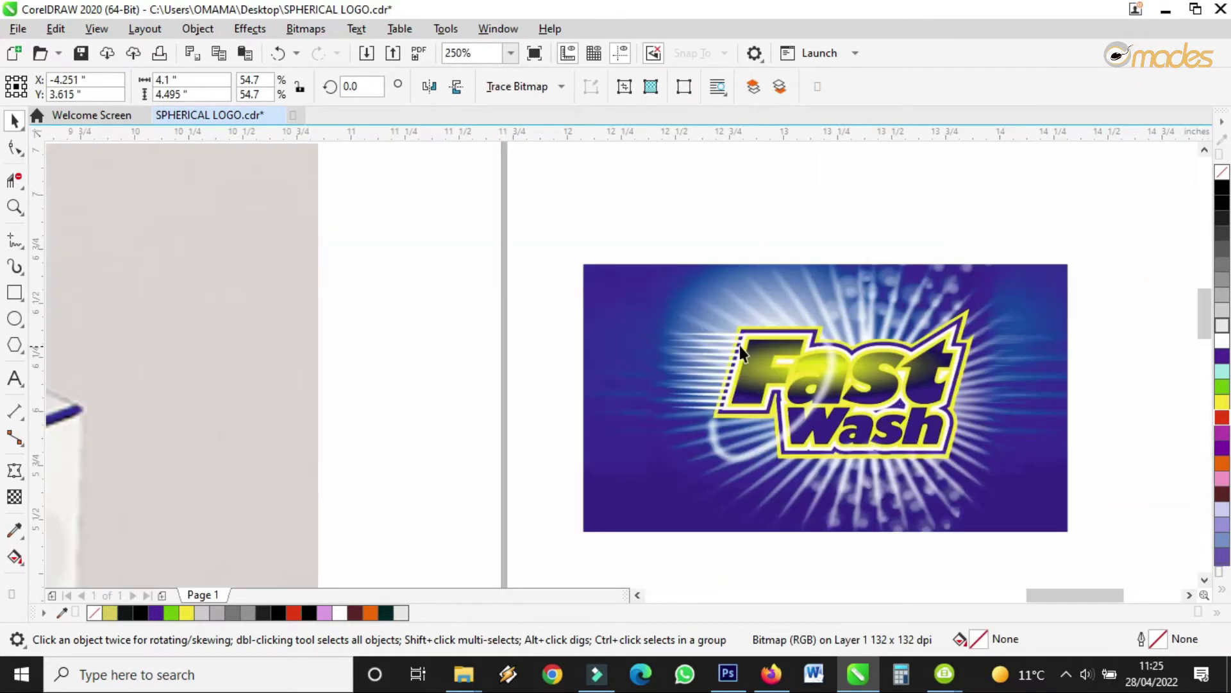
{"action": "scroll", "coordinate": [694, 325], "scroll_direction": "down", "scroll_amount": 4}
{"action": "left_click_drag", "start_coordinate": [944, 349], "coordinate": [376, 306]}
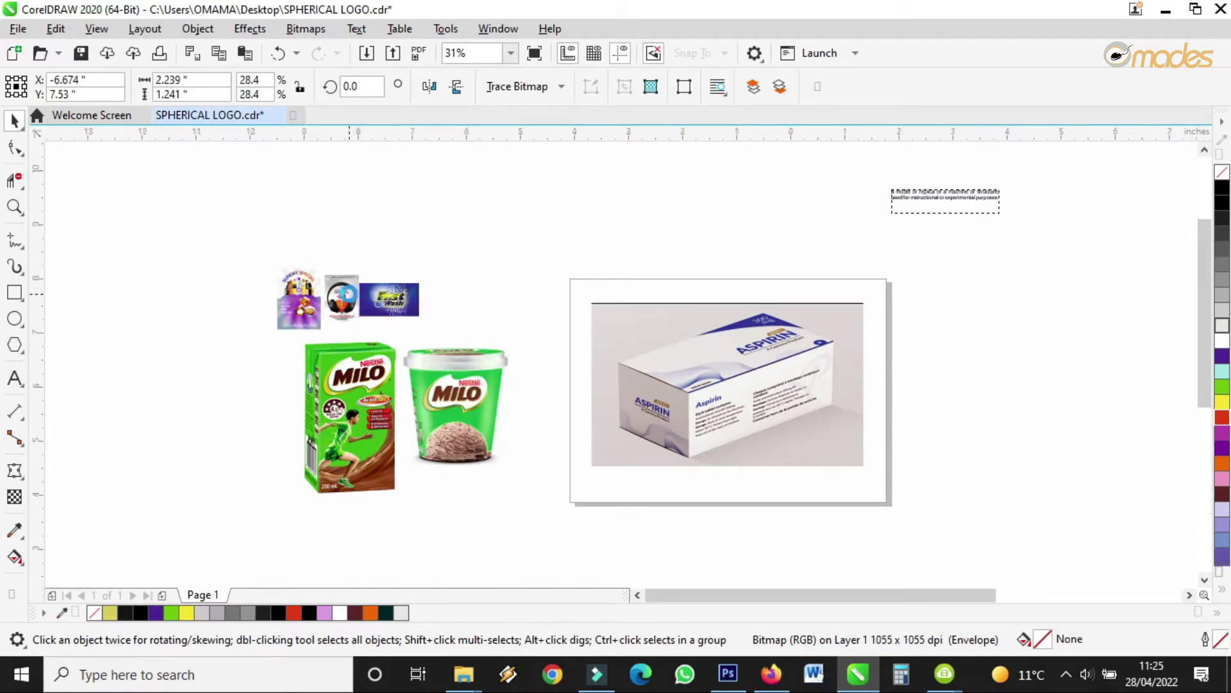
{"action": "scroll", "coordinate": [313, 287], "scroll_direction": "up", "scroll_amount": 4}
{"action": "scroll", "coordinate": [234, 302], "scroll_direction": "down", "scroll_amount": 4}
{"action": "scroll", "coordinate": [359, 326], "scroll_direction": "up", "scroll_amount": 4}
{"action": "scroll", "coordinate": [362, 326], "scroll_direction": "down", "scroll_amount": 4}
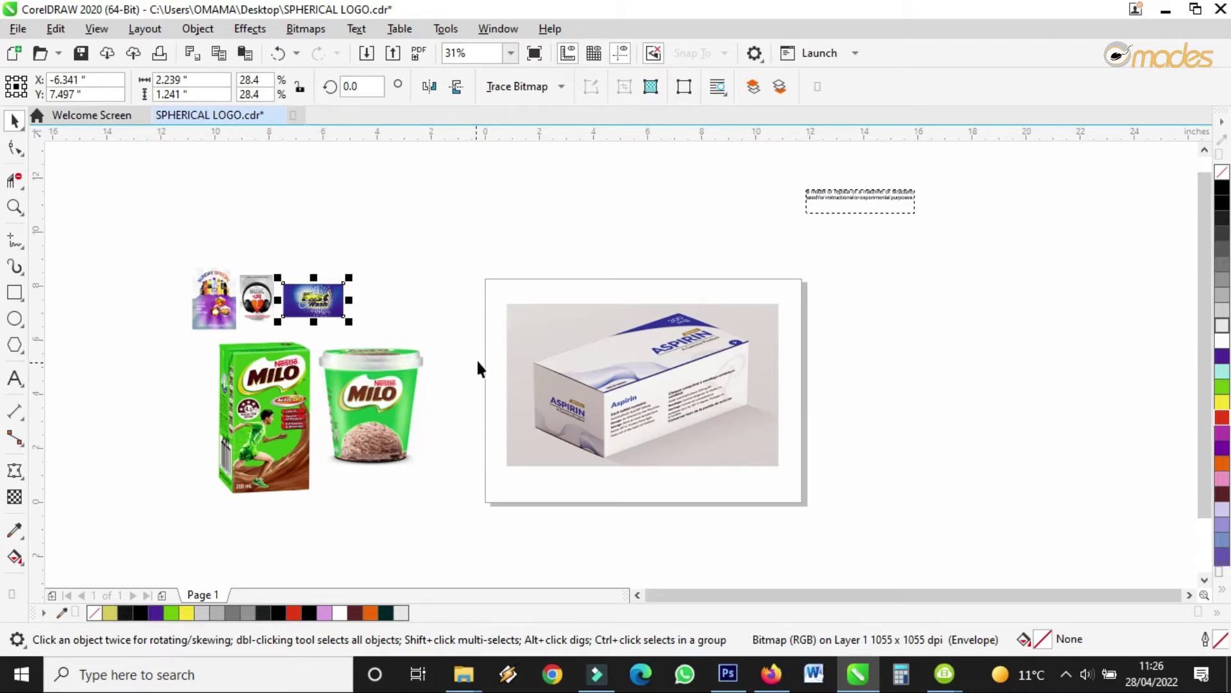
- Delete the paragraph text defining a mockup from beside the page
{"action": "left_click", "coordinate": [844, 200]}
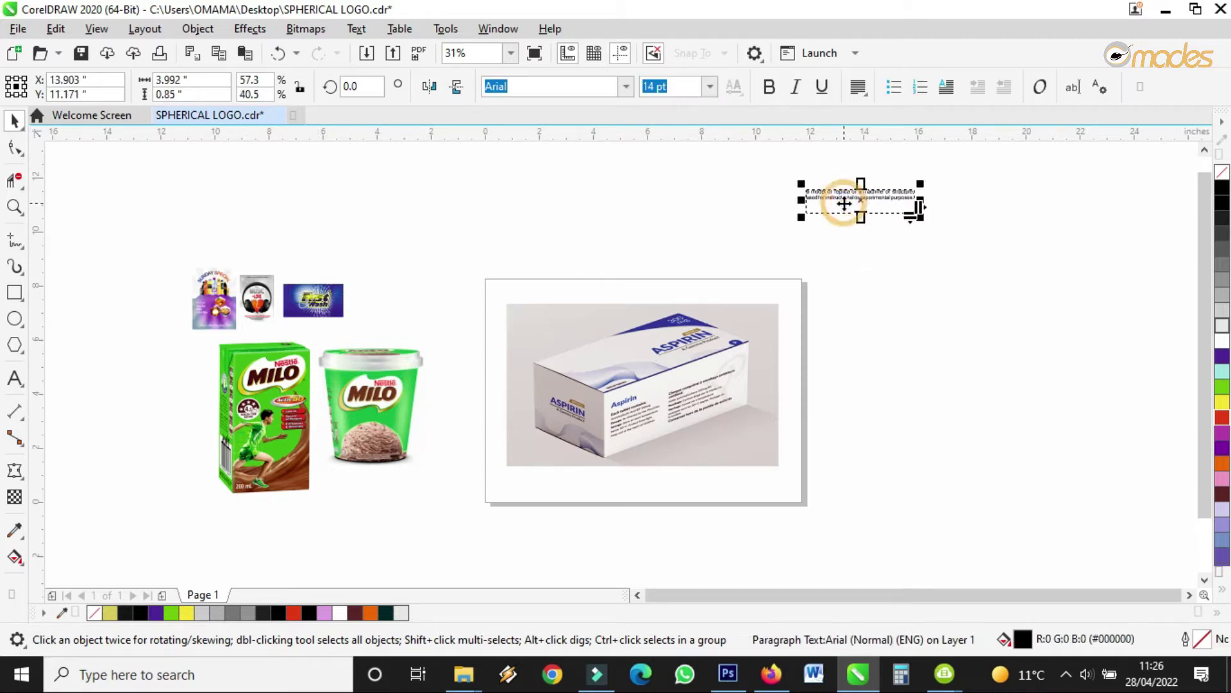
{"action": "scroll", "coordinate": [844, 201], "scroll_direction": "up", "scroll_amount": 4}
{"action": "left_click_drag", "start_coordinate": [902, 170], "coordinate": [826, 269]}
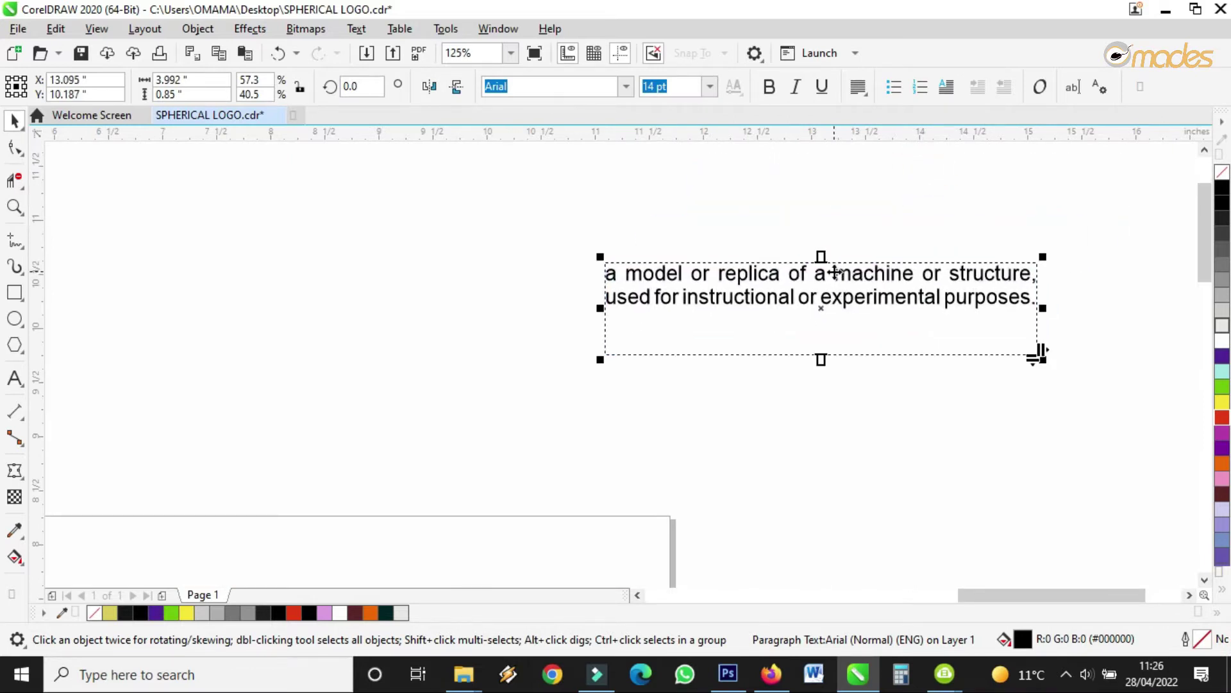
{"action": "scroll", "coordinate": [834, 273], "scroll_direction": "down", "scroll_amount": 4}
{"action": "key", "text": "Escape"}
{"action": "scroll", "coordinate": [698, 445], "scroll_direction": "up", "scroll_amount": 4}
{"action": "scroll", "coordinate": [562, 342], "scroll_direction": "down", "scroll_amount": 4}
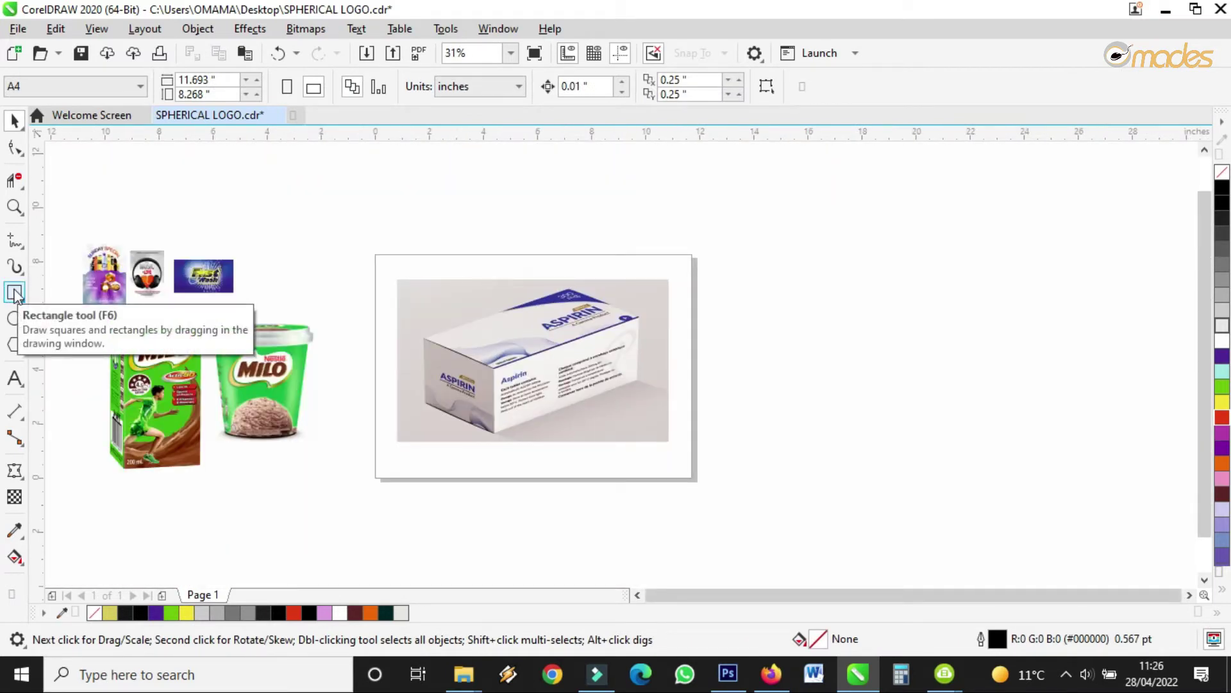
- Draw a rectangle about 8.7 by 4.43 inches to the right of the page with the Rectangle tool
{"action": "left_click", "coordinate": [14, 294]}
{"action": "left_click_drag", "start_coordinate": [731, 294], "coordinate": [967, 414]}
{"action": "scroll", "coordinate": [605, 327], "scroll_direction": "up", "scroll_amount": 5}
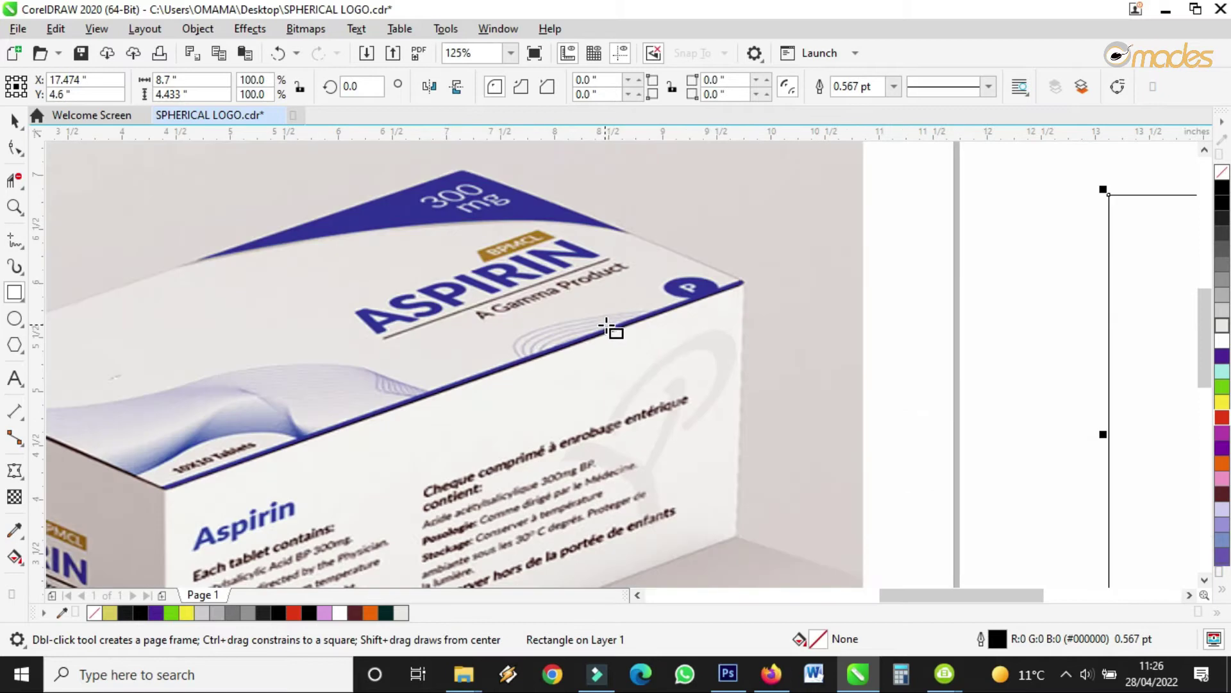
{"action": "scroll", "coordinate": [606, 327], "scroll_direction": "down", "scroll_amount": 2}
{"action": "left_click", "coordinate": [14, 120]}
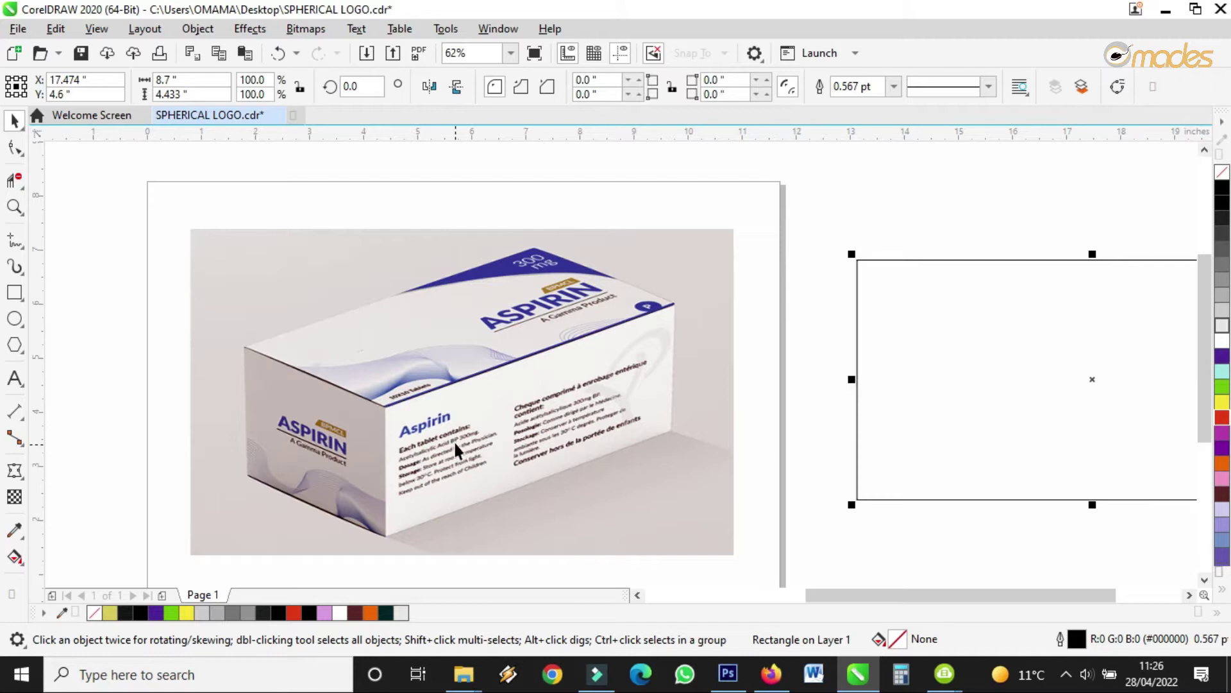
{"action": "scroll", "coordinate": [577, 375], "scroll_direction": "down", "scroll_amount": 6}
{"action": "scroll", "coordinate": [580, 375], "scroll_direction": "up", "scroll_amount": 3}
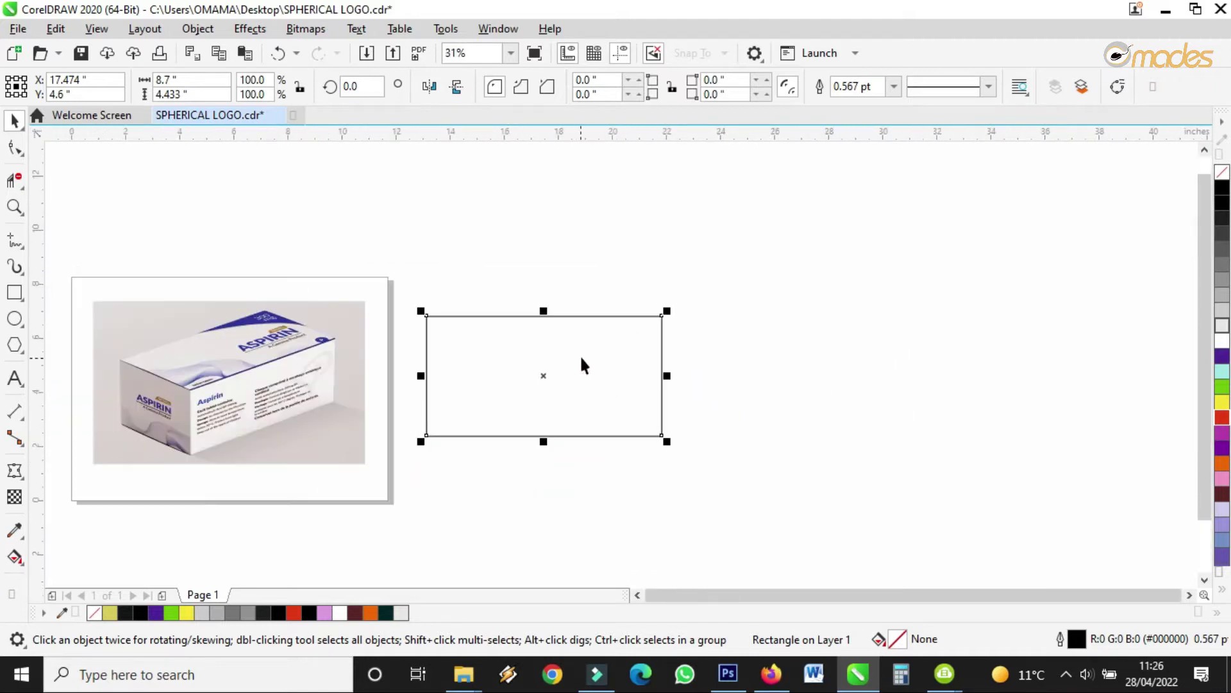
{"action": "left_click", "coordinate": [542, 345]}
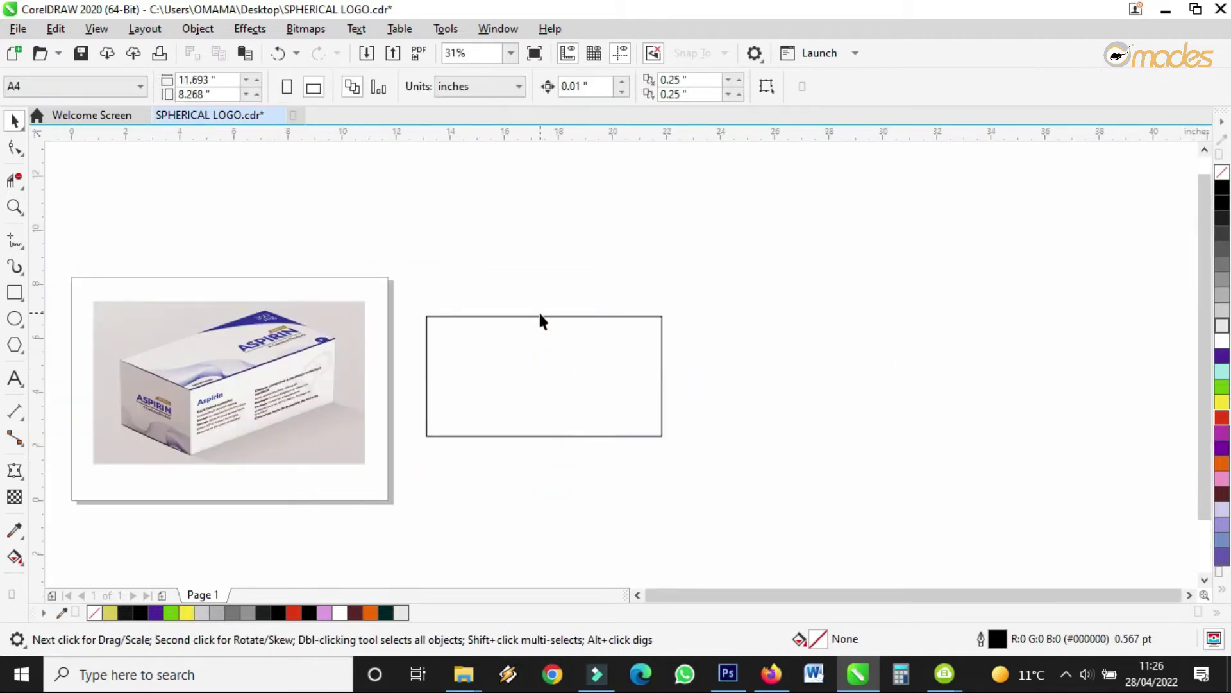
{"action": "left_click", "coordinate": [539, 317]}
{"action": "scroll", "coordinate": [522, 321], "scroll_direction": "up", "scroll_amount": 3}
{"action": "scroll", "coordinate": [538, 333], "scroll_direction": "down", "scroll_amount": 2}
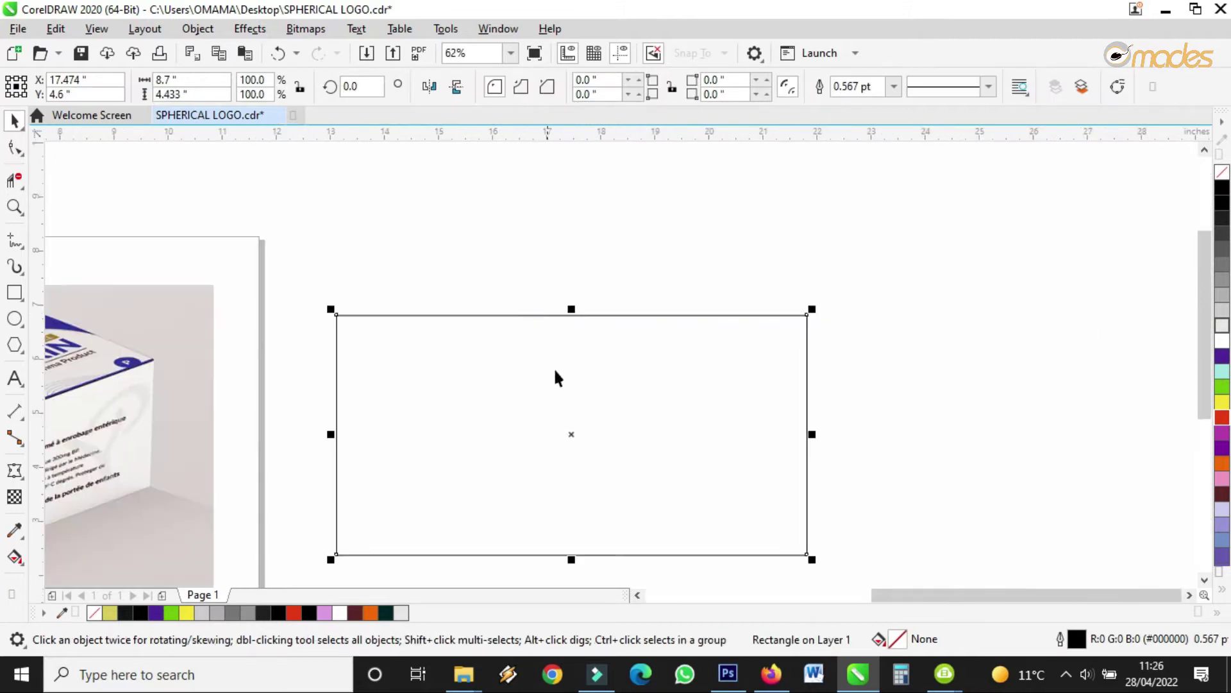
{"action": "left_click_drag", "start_coordinate": [575, 434], "coordinate": [1057, 441]}
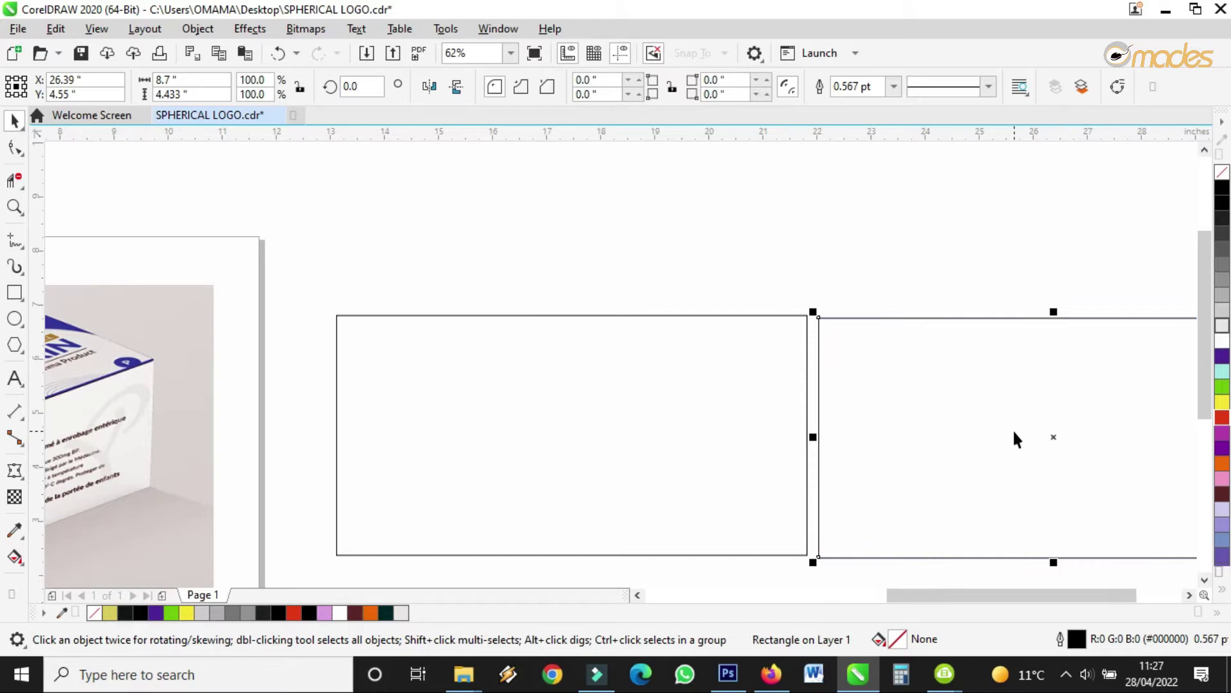
{"action": "key", "text": "Delete"}
{"action": "scroll", "coordinate": [703, 365], "scroll_direction": "down", "scroll_amount": 3}
{"action": "scroll", "coordinate": [673, 354], "scroll_direction": "up", "scroll_amount": 3}
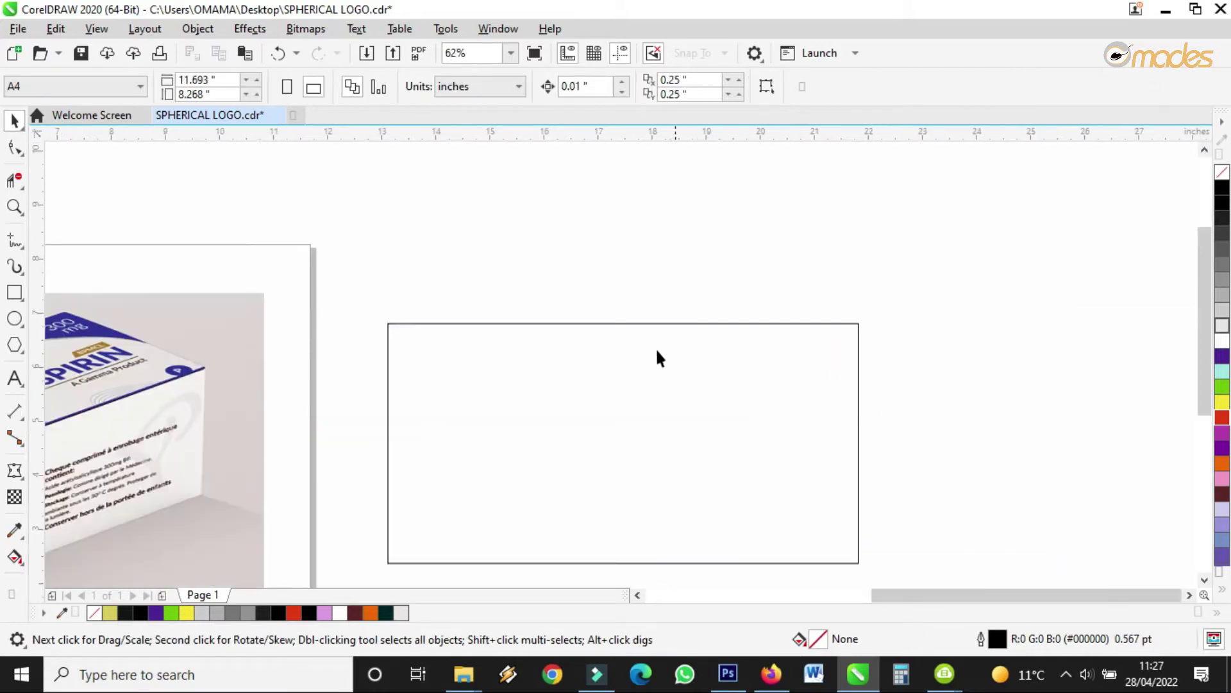
- Make two copies of the rectangle to its right and narrow the upper copy to a nearly square shape
{"action": "scroll", "coordinate": [577, 331], "scroll_direction": "down", "scroll_amount": 3}
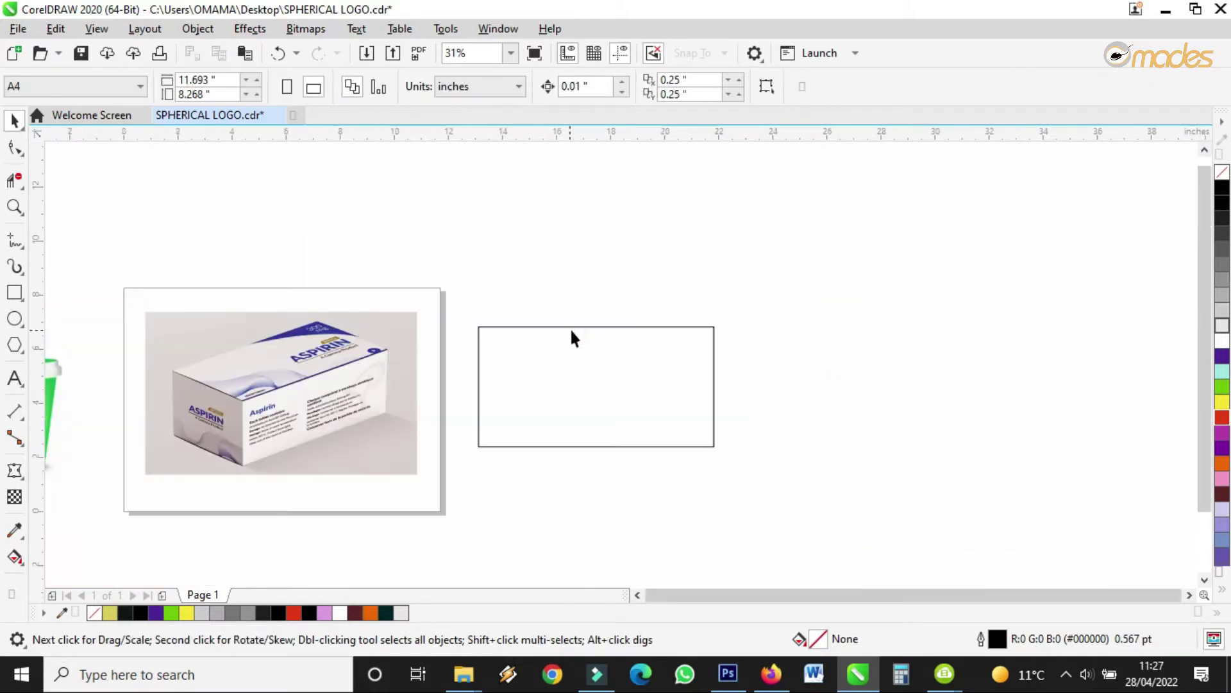
{"action": "left_click", "coordinate": [575, 328]}
{"action": "left_click_drag", "start_coordinate": [594, 388], "coordinate": [878, 235]}
{"action": "left_click_drag", "start_coordinate": [1007, 242], "coordinate": [902, 242]}
- Fill all three rectangles with magenta (#FF00FF) and scale them down together to about 15.72 by 7.86 inches overall
{"action": "scroll", "coordinate": [795, 427], "scroll_direction": "down", "scroll_amount": 3}
{"action": "left_click_drag", "start_coordinate": [979, 277], "coordinate": [635, 500]}
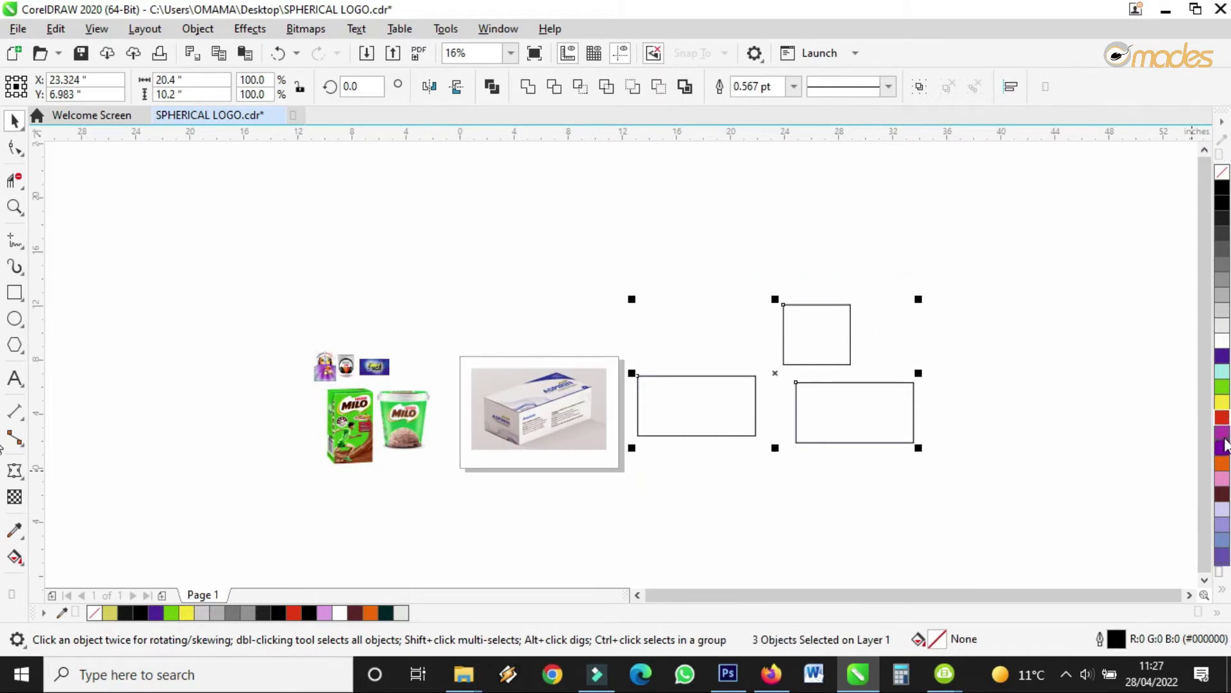
{"action": "left_click", "coordinate": [1222, 433]}
{"action": "left_click_drag", "start_coordinate": [917, 298], "coordinate": [855, 331]}
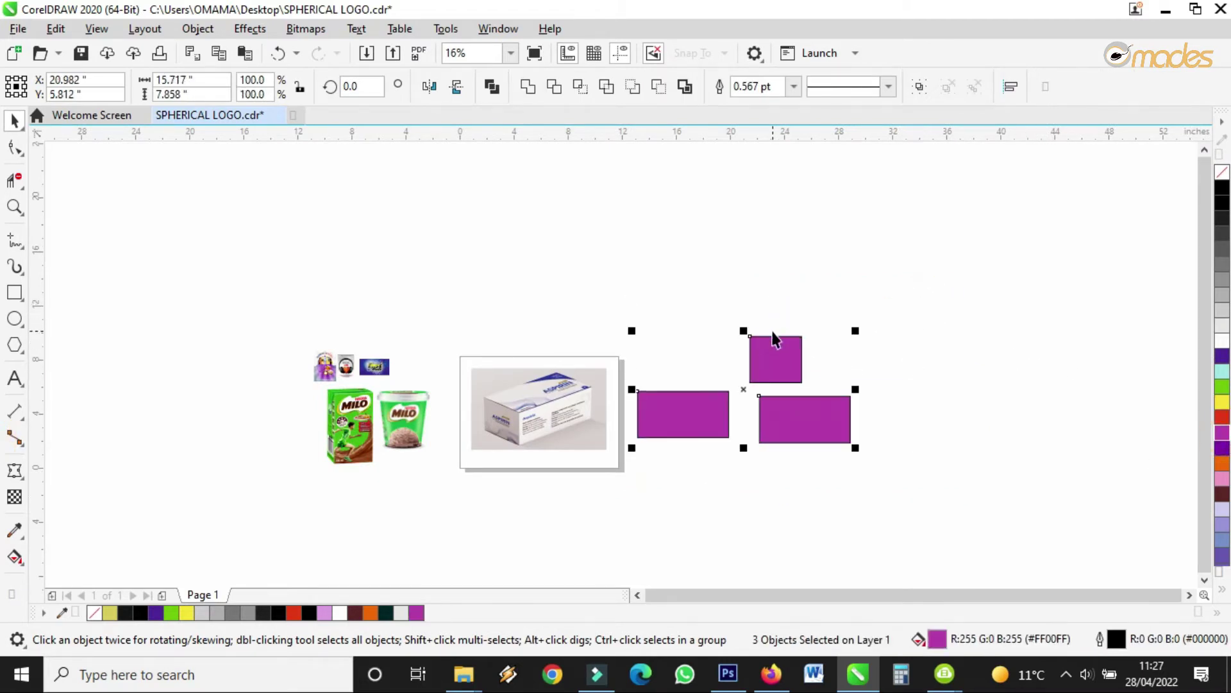
- Set the outline width of the three magenta rectangles to None
{"action": "scroll", "coordinate": [775, 338], "scroll_direction": "up", "scroll_amount": 6}
{"action": "scroll", "coordinate": [775, 338], "scroll_direction": "up", "scroll_amount": 6}
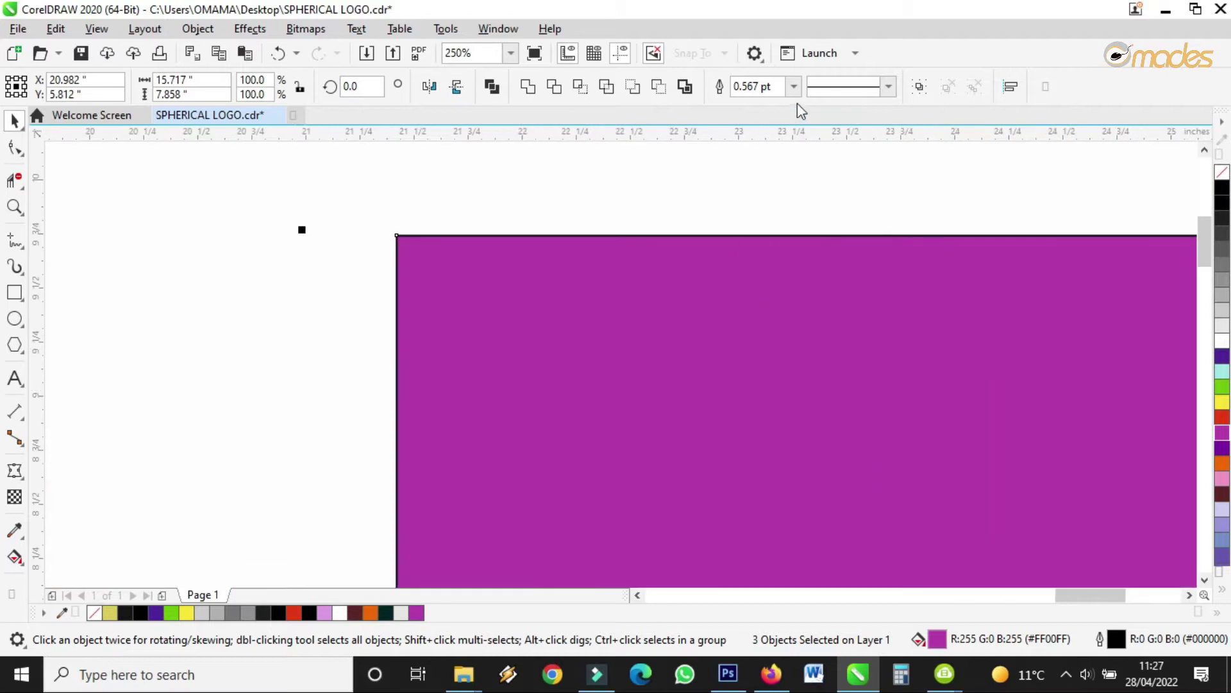
{"action": "left_click", "coordinate": [795, 86]}
{"action": "scroll", "coordinate": [772, 128], "scroll_direction": "up", "scroll_amount": 2}
{"action": "left_click", "coordinate": [770, 101]}
{"action": "scroll", "coordinate": [744, 297], "scroll_direction": "down", "scroll_amount": 12}
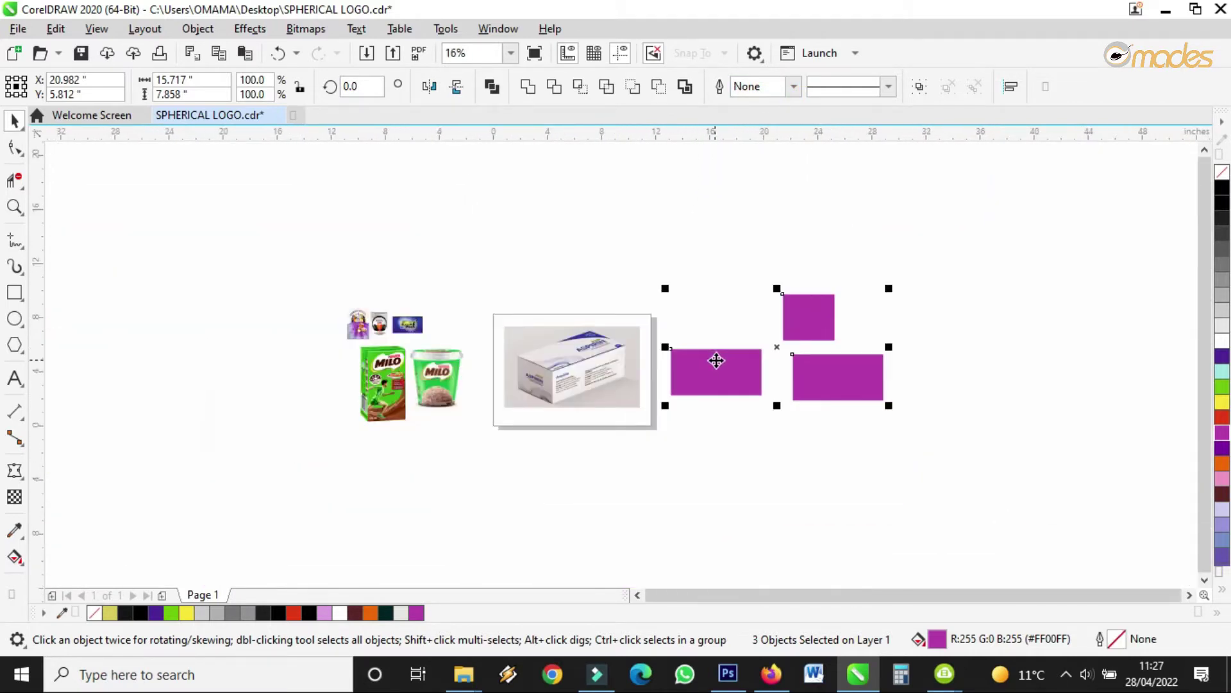
{"action": "left_click", "coordinate": [940, 263]}
{"action": "left_click_drag", "start_coordinate": [964, 250], "coordinate": [639, 451]}
{"action": "key", "text": "Delete"}
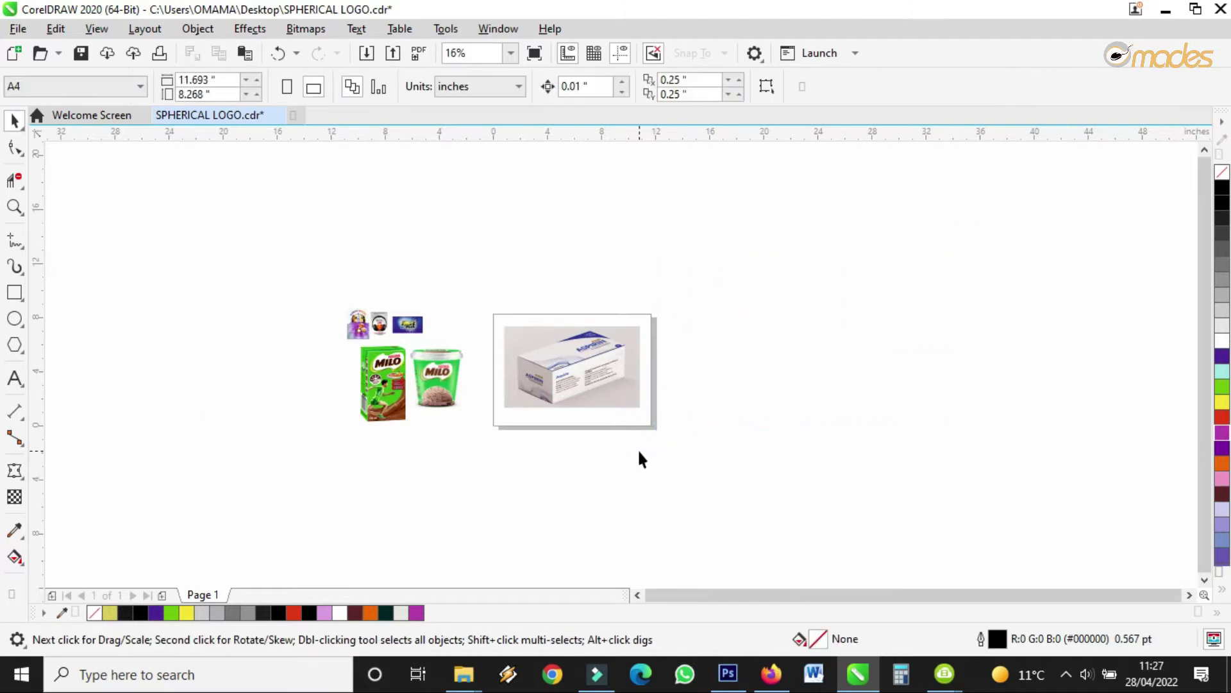
{"action": "key", "text": "ctrl+z"}
{"action": "scroll", "coordinate": [760, 362], "scroll_direction": "up", "scroll_amount": 4}
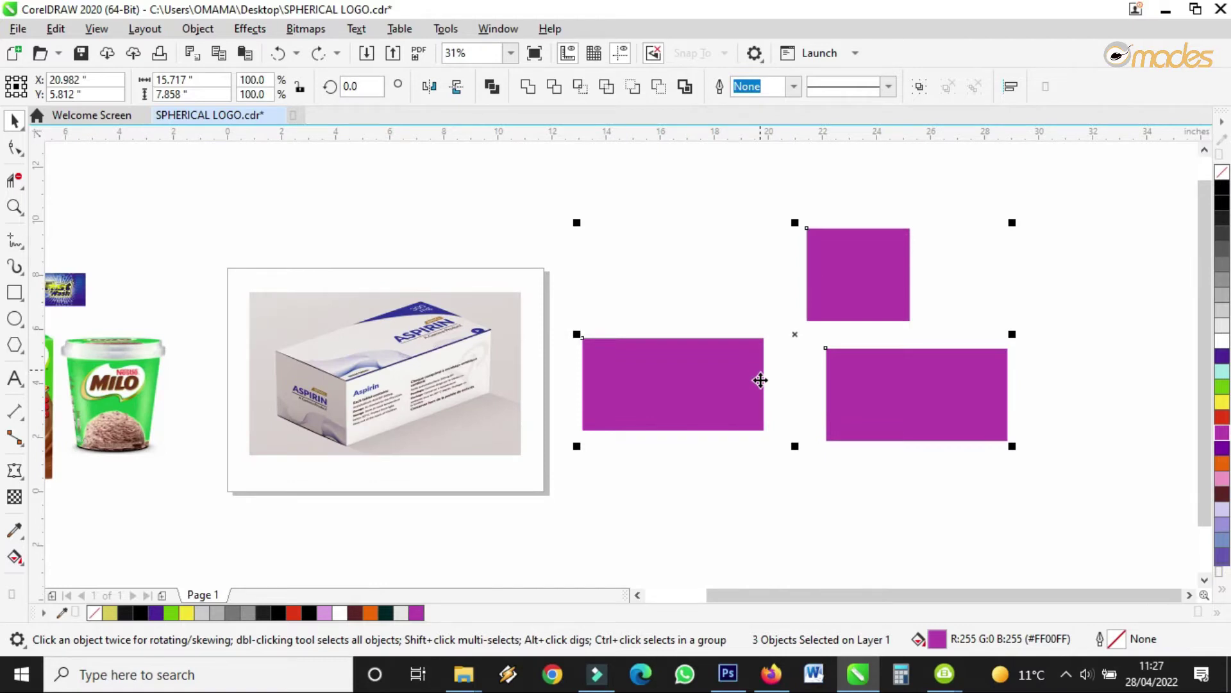
{"action": "left_click", "coordinate": [758, 482]}
- Start an envelope on the magenta rectangle nearest the page
{"action": "scroll", "coordinate": [792, 421], "scroll_direction": "down", "scroll_amount": 2}
{"action": "scroll", "coordinate": [723, 422], "scroll_direction": "up", "scroll_amount": 3}
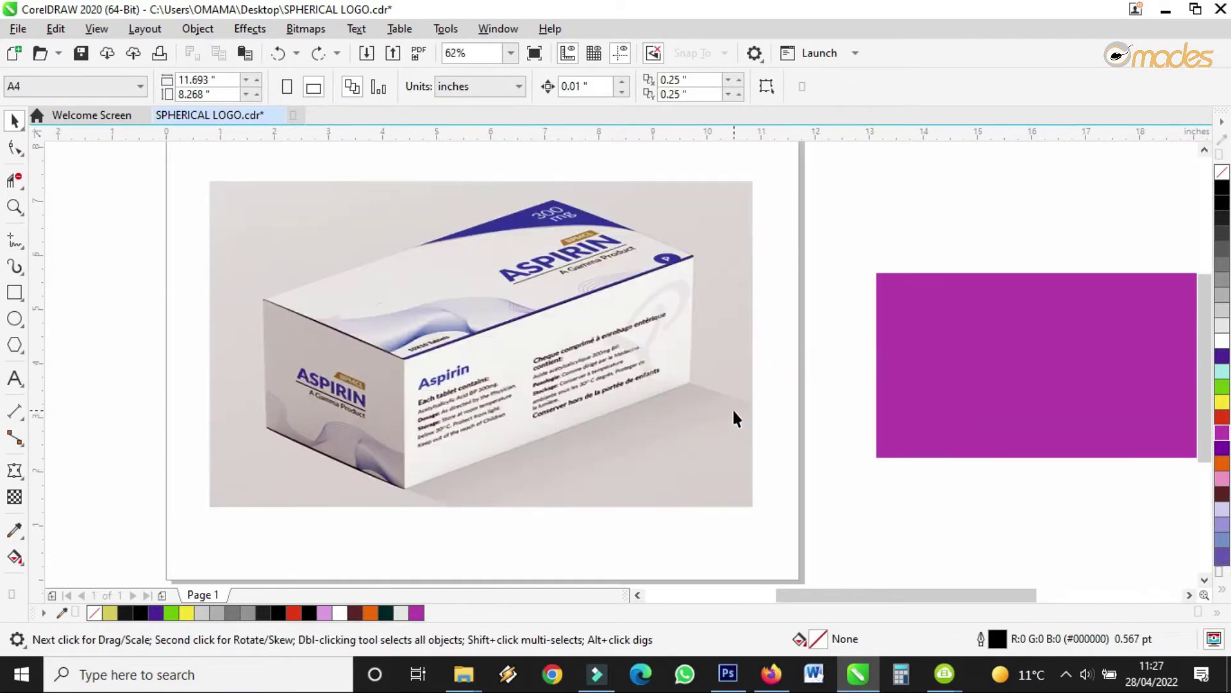
{"action": "scroll", "coordinate": [738, 407], "scroll_direction": "down", "scroll_amount": 3}
{"action": "scroll", "coordinate": [667, 401], "scroll_direction": "up", "scroll_amount": 3}
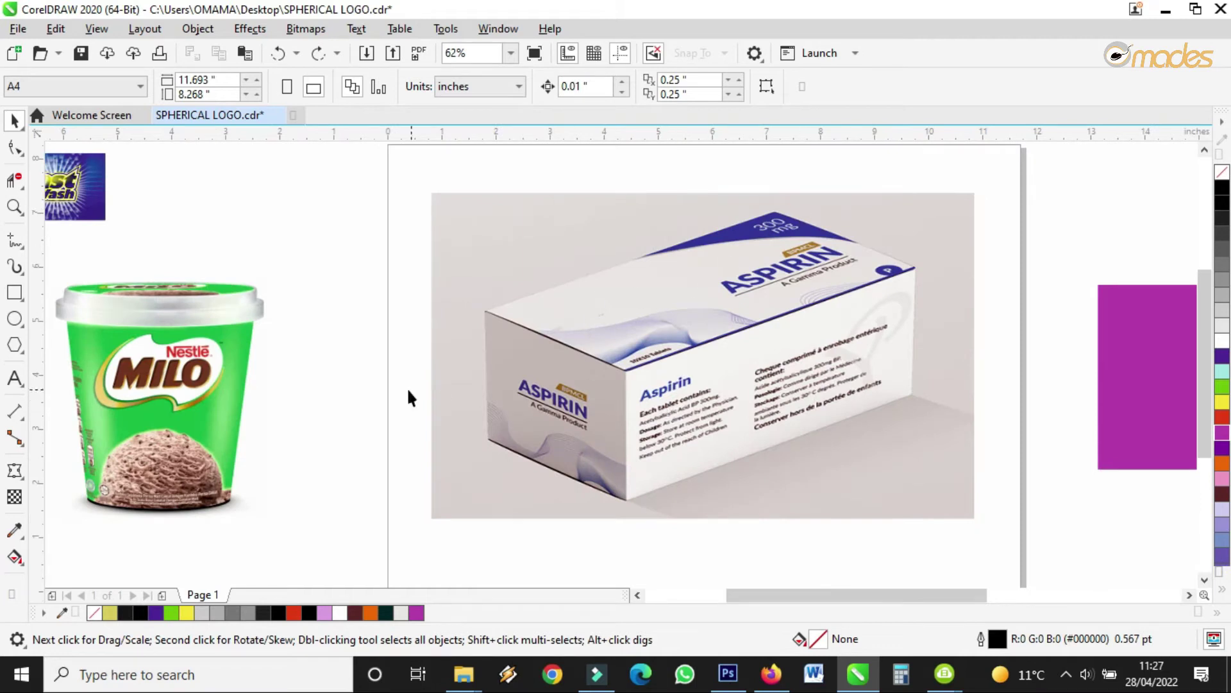
{"action": "left_click", "coordinate": [14, 471]}
{"action": "scroll", "coordinate": [201, 411], "scroll_direction": "down", "scroll_amount": 2}
{"action": "scroll", "coordinate": [683, 405], "scroll_direction": "up", "scroll_amount": 3}
{"action": "left_click", "coordinate": [691, 388]}
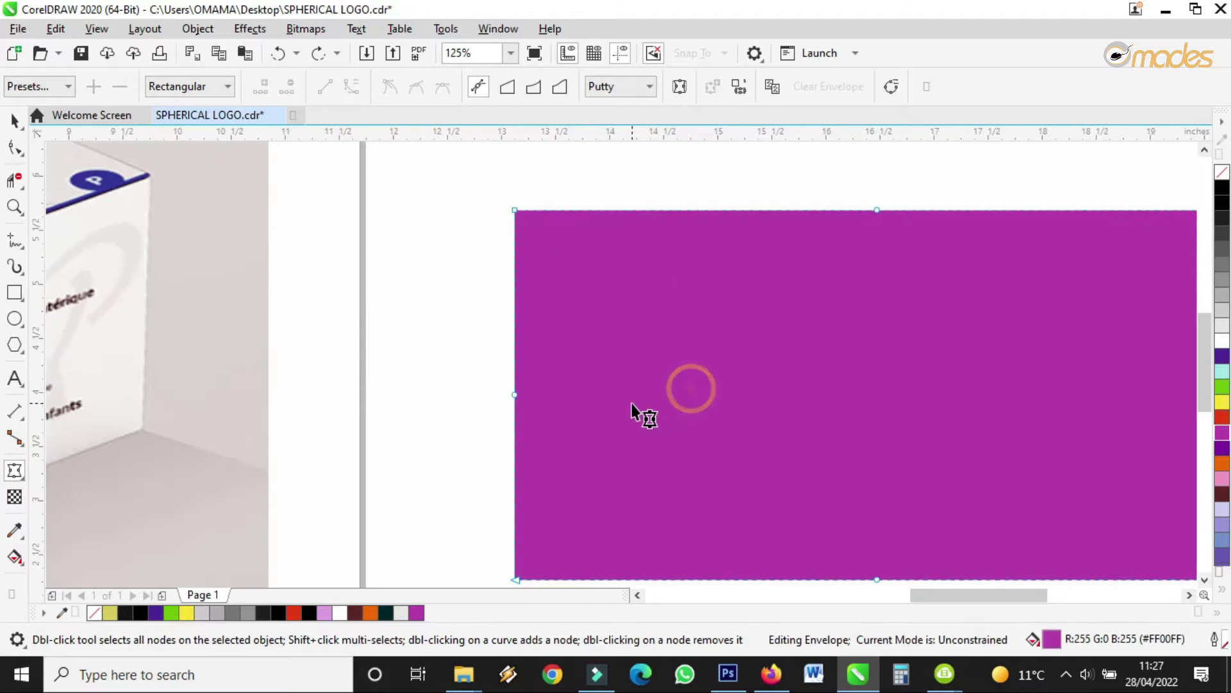
- Select all envelope nodes of the rectangle and convert its segments to straight lines
{"action": "scroll", "coordinate": [631, 403], "scroll_direction": "down", "scroll_amount": 3}
{"action": "left_click_drag", "start_coordinate": [586, 336], "coordinate": [809, 460]}
{"action": "scroll", "coordinate": [625, 374], "scroll_direction": "up", "scroll_amount": 3}
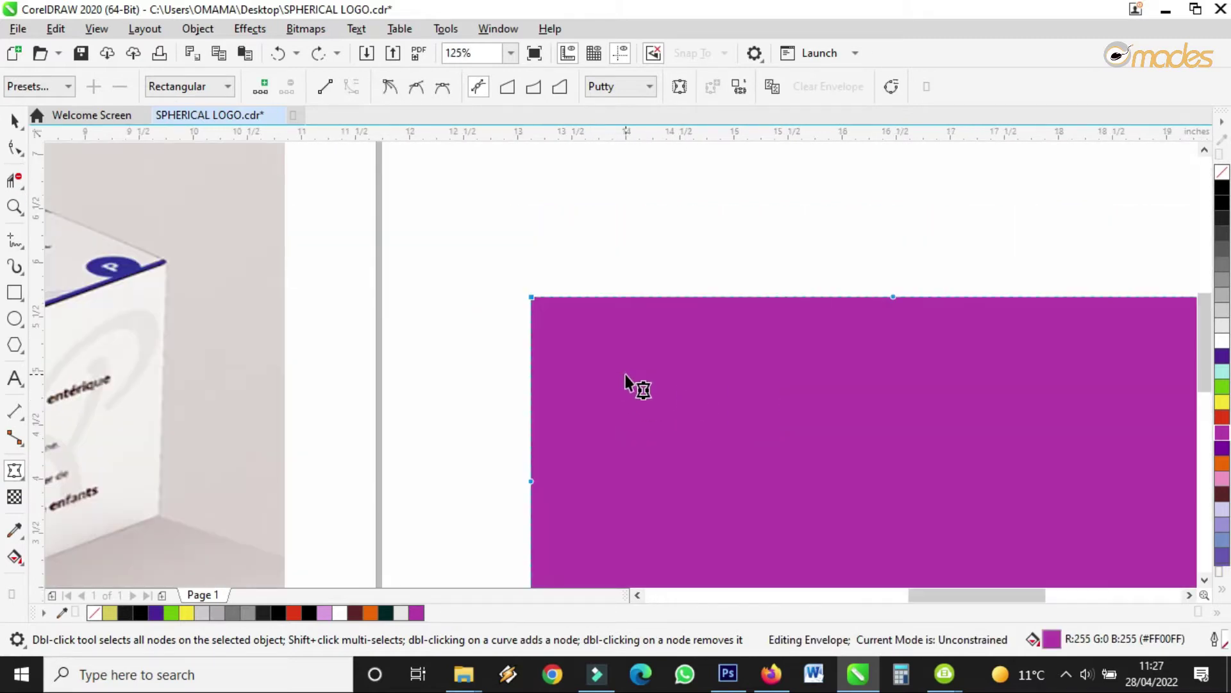
{"action": "left_click", "coordinate": [331, 90]}
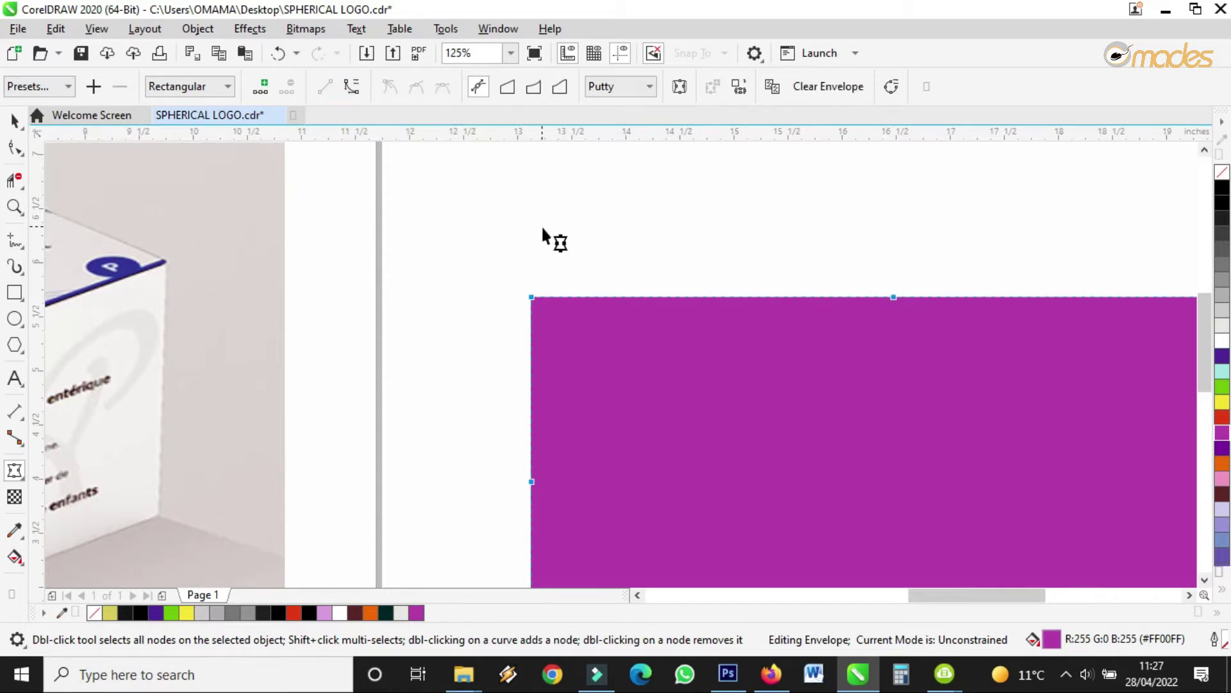
- Delete the middle envelope node on the rectangle's upper edge
{"action": "scroll", "coordinate": [565, 261], "scroll_direction": "down", "scroll_amount": 2}
{"action": "scroll", "coordinate": [763, 282], "scroll_direction": "up", "scroll_amount": 3}
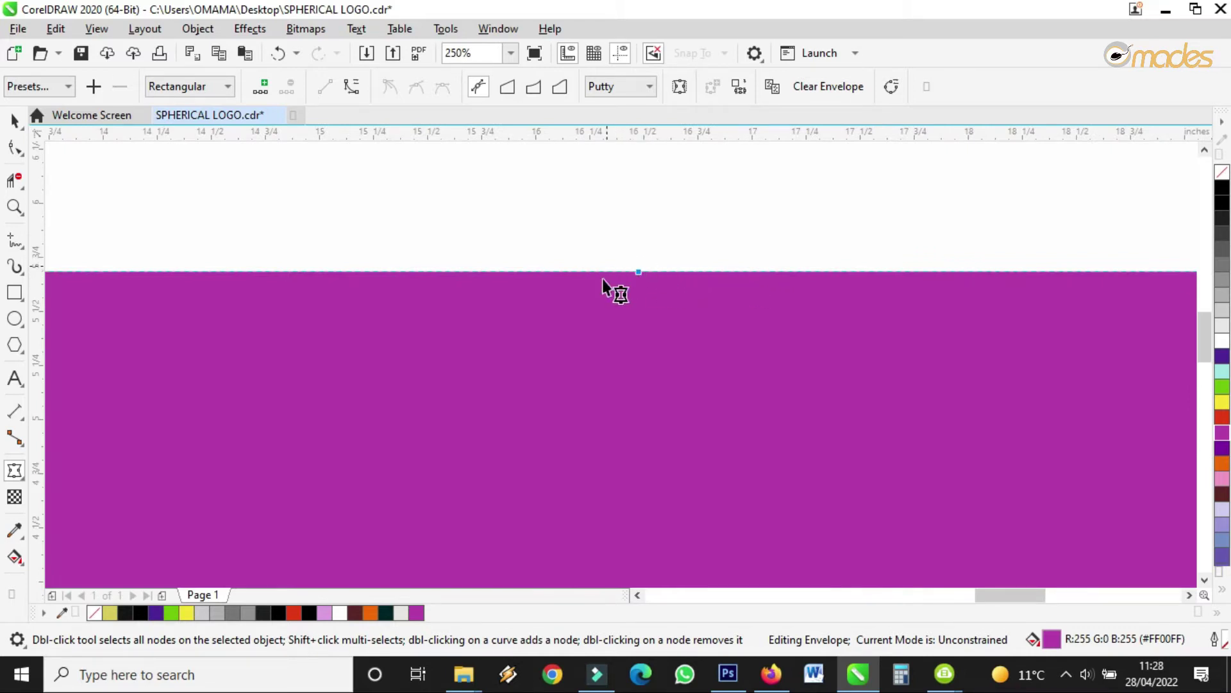
{"action": "scroll", "coordinate": [635, 269], "scroll_direction": "down", "scroll_amount": 4}
{"action": "scroll", "coordinate": [567, 305], "scroll_direction": "up", "scroll_amount": 4}
{"action": "scroll", "coordinate": [764, 462], "scroll_direction": "down", "scroll_amount": 2}
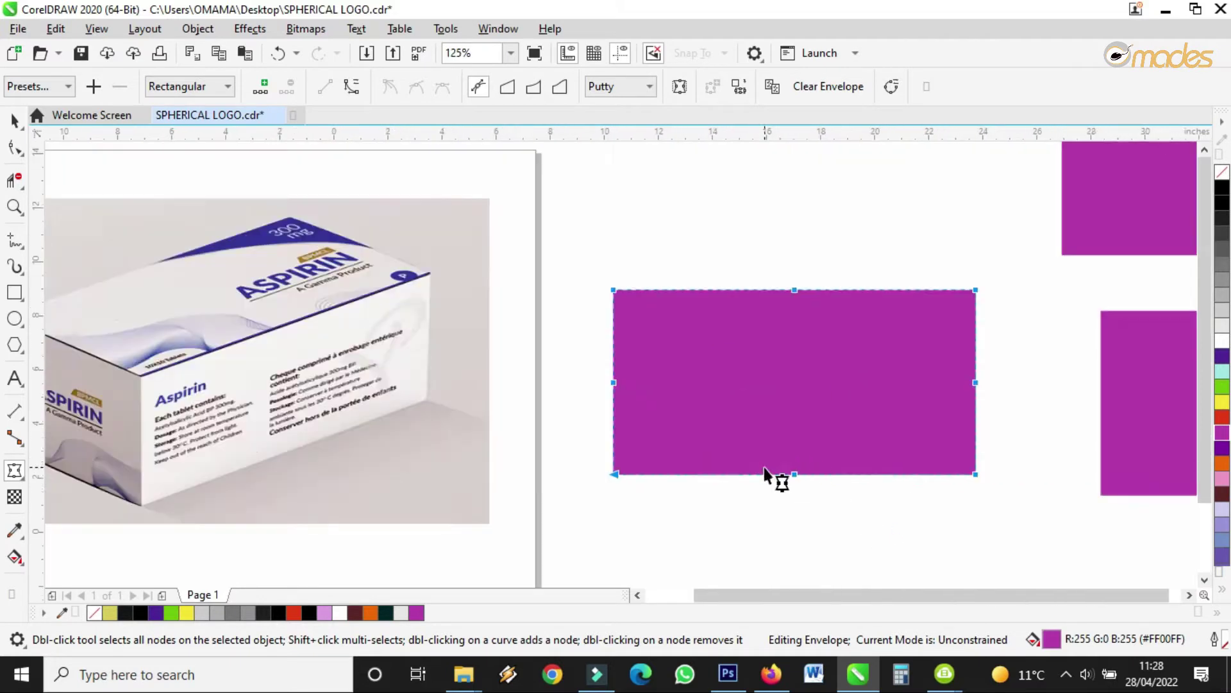
{"action": "scroll", "coordinate": [776, 423], "scroll_direction": "down", "scroll_amount": 1}
{"action": "scroll", "coordinate": [787, 379], "scroll_direction": "up", "scroll_amount": 1}
{"action": "scroll", "coordinate": [786, 378], "scroll_direction": "up", "scroll_amount": 2}
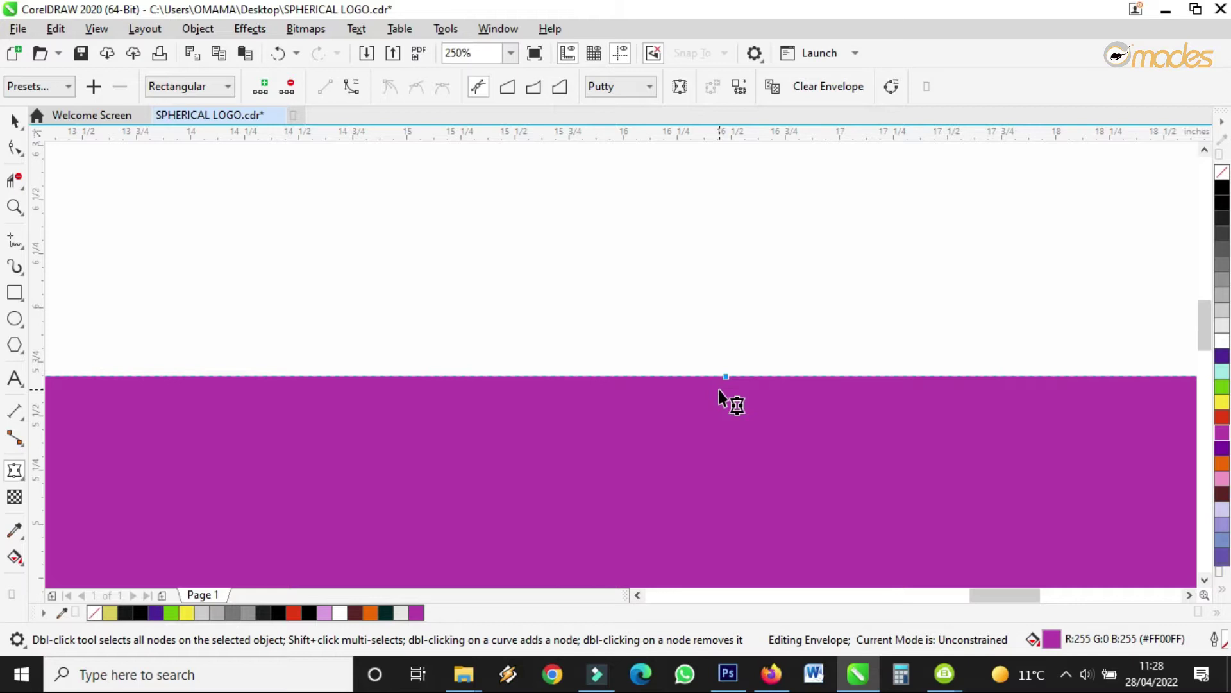
{"action": "left_click", "coordinate": [290, 86]}
{"action": "scroll", "coordinate": [603, 276], "scroll_direction": "down", "scroll_amount": 2}
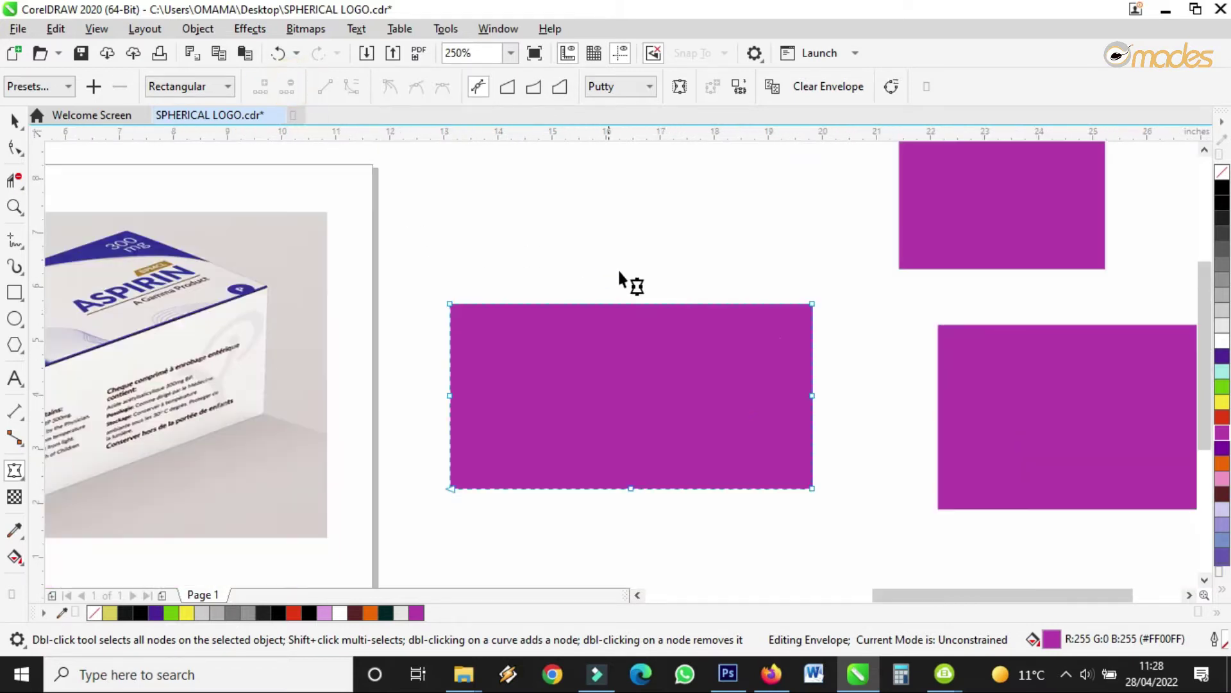
- Delete the middle envelope nodes on the rectangle's right, bottom and left edges, leaving only its corner nodes
{"action": "scroll", "coordinate": [764, 356], "scroll_direction": "up", "scroll_amount": 1}
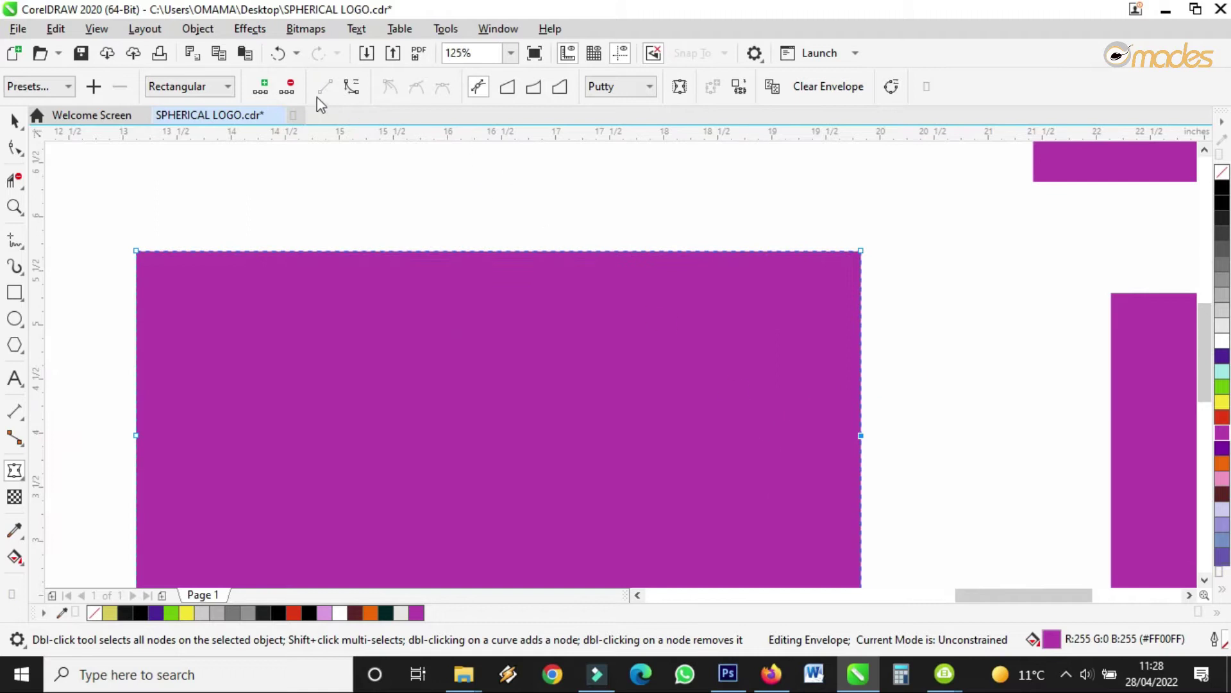
{"action": "scroll", "coordinate": [631, 325], "scroll_direction": "down", "scroll_amount": 1}
{"action": "scroll", "coordinate": [564, 398], "scroll_direction": "up", "scroll_amount": 1}
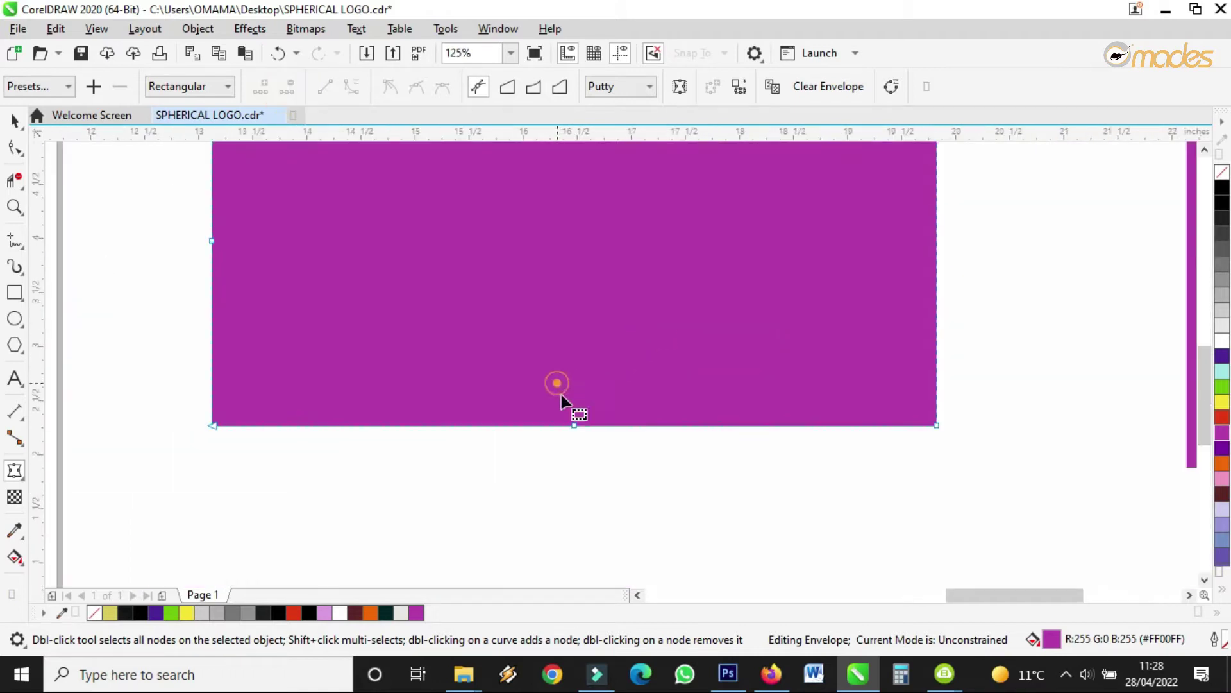
{"action": "left_click", "coordinate": [290, 88]}
{"action": "left_click", "coordinate": [212, 241]}
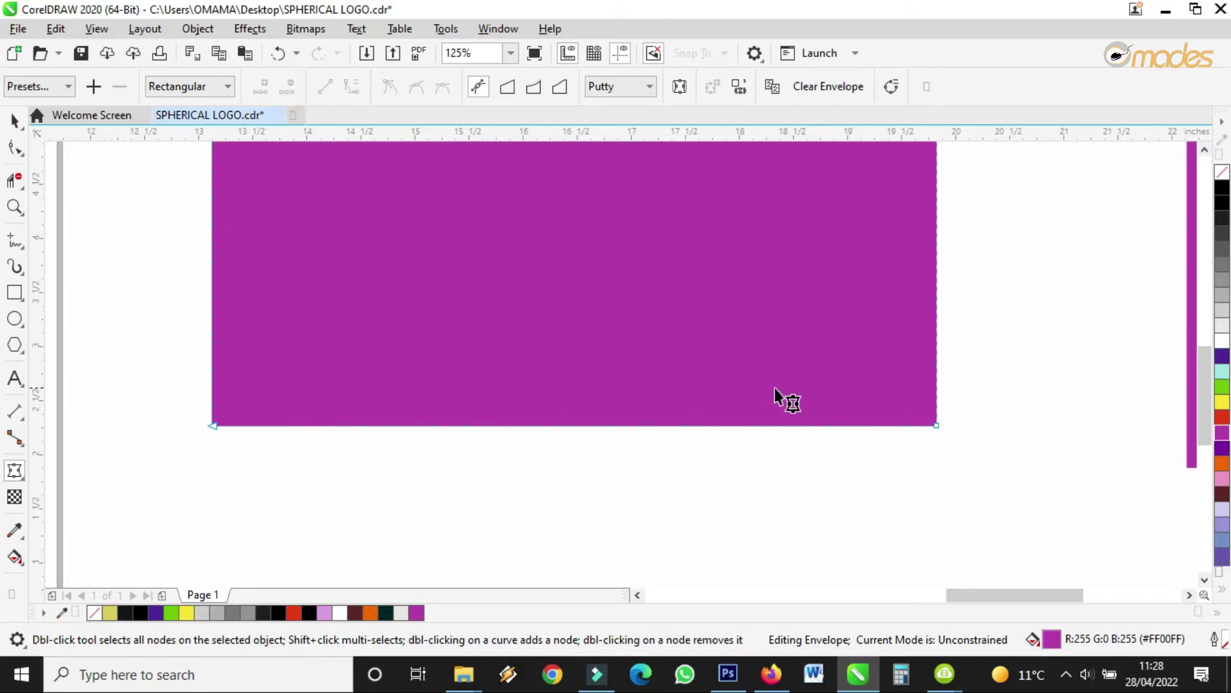
- Move the magenta rectangle onto the box picture, over the long side face
{"action": "scroll", "coordinate": [789, 401], "scroll_direction": "down", "scroll_amount": 2}
{"action": "key", "text": "space"}
{"action": "scroll", "coordinate": [756, 325], "scroll_direction": "down", "scroll_amount": 4}
{"action": "left_click_drag", "start_coordinate": [737, 325], "coordinate": [526, 276]}
- Edit the rectangle's envelope and move its upper-left corner node to the top of the box's near vertical edge
{"action": "scroll", "coordinate": [603, 339], "scroll_direction": "up", "scroll_amount": 6}
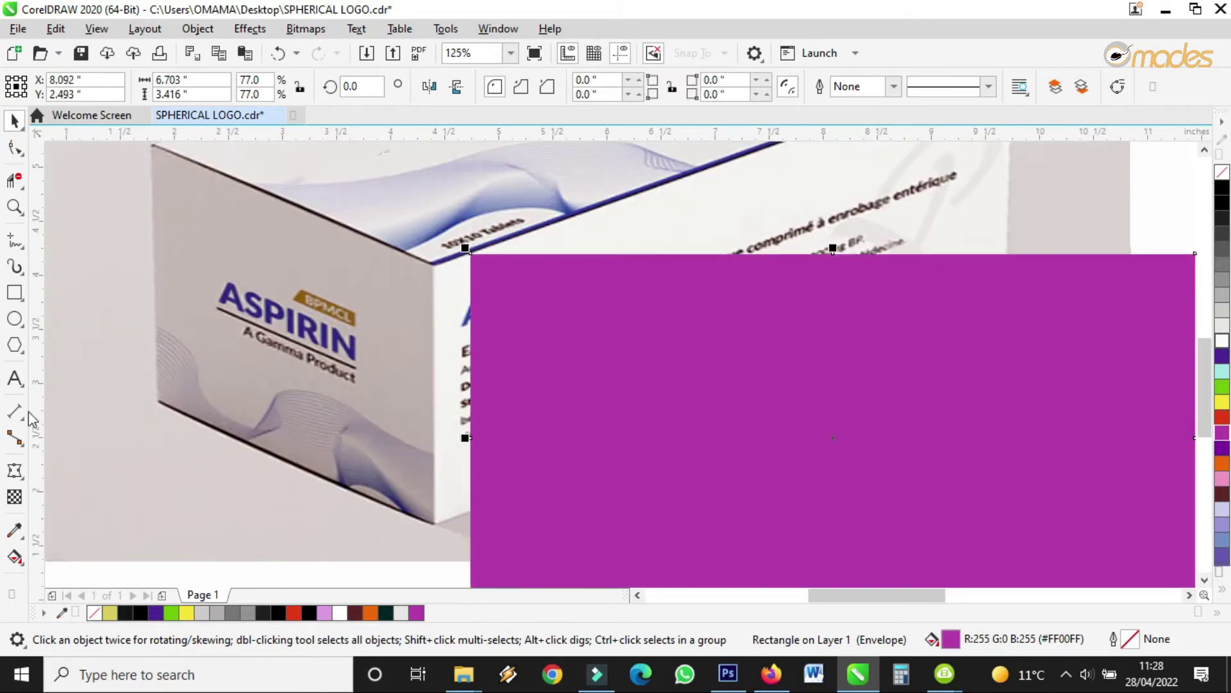
{"action": "left_click", "coordinate": [15, 471]}
{"action": "scroll", "coordinate": [468, 256], "scroll_direction": "up", "scroll_amount": 2}
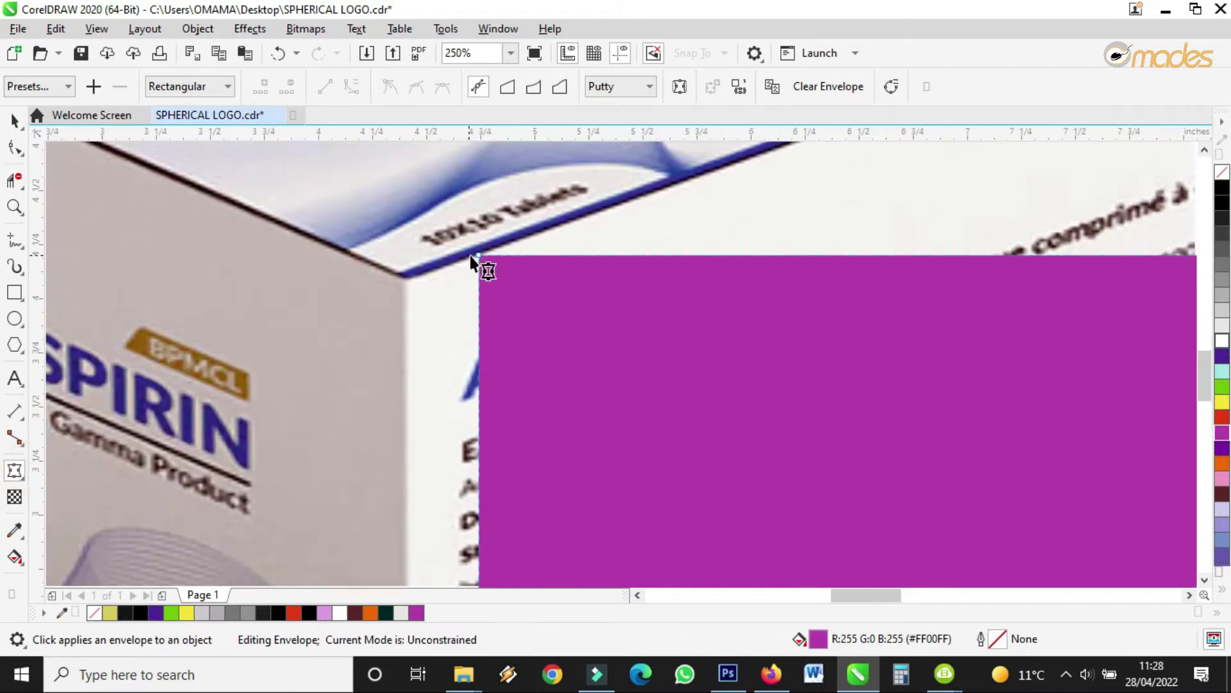
{"action": "left_click_drag", "start_coordinate": [480, 256], "coordinate": [406, 279]}
{"action": "scroll", "coordinate": [423, 269], "scroll_direction": "down", "scroll_amount": 2}
- Move the lower-left envelope node toward the foot of the box's near vertical edge and fine-tune the upper-left node
{"action": "scroll", "coordinate": [462, 340], "scroll_direction": "down", "scroll_amount": 3}
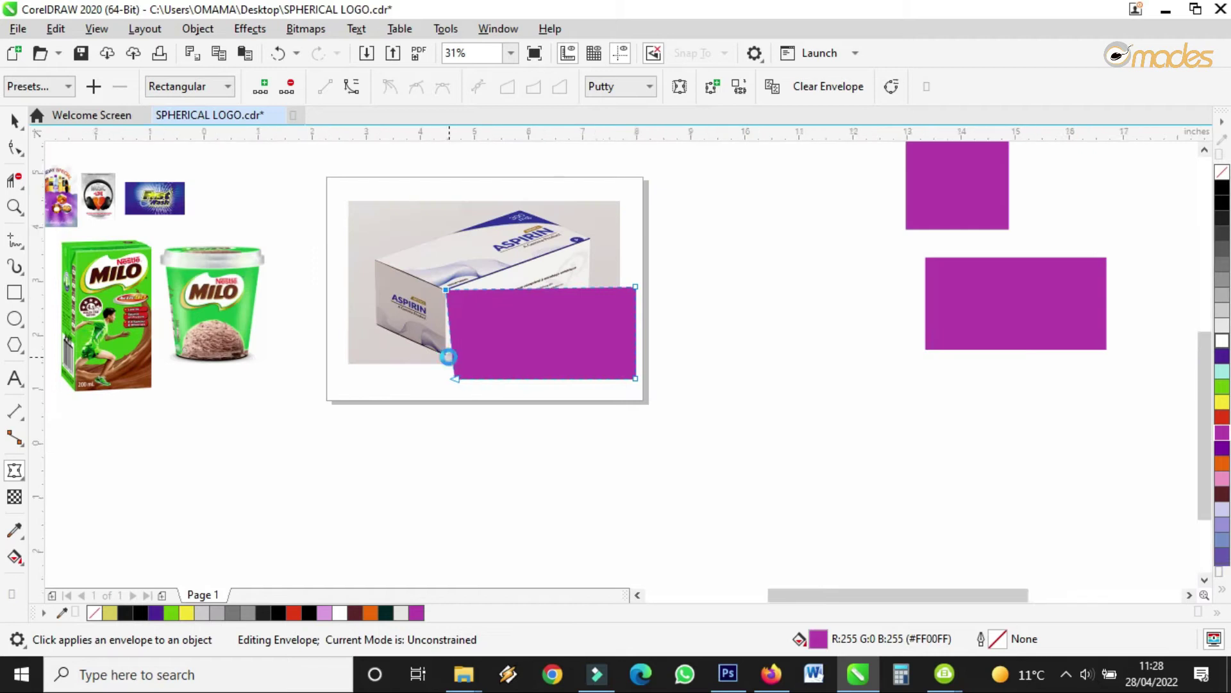
{"action": "scroll", "coordinate": [468, 410], "scroll_direction": "up", "scroll_amount": 3}
{"action": "left_click_drag", "start_coordinate": [473, 444], "coordinate": [436, 343]}
{"action": "scroll", "coordinate": [422, 404], "scroll_direction": "down", "scroll_amount": 2}
{"action": "scroll", "coordinate": [422, 273], "scroll_direction": "up", "scroll_amount": 6}
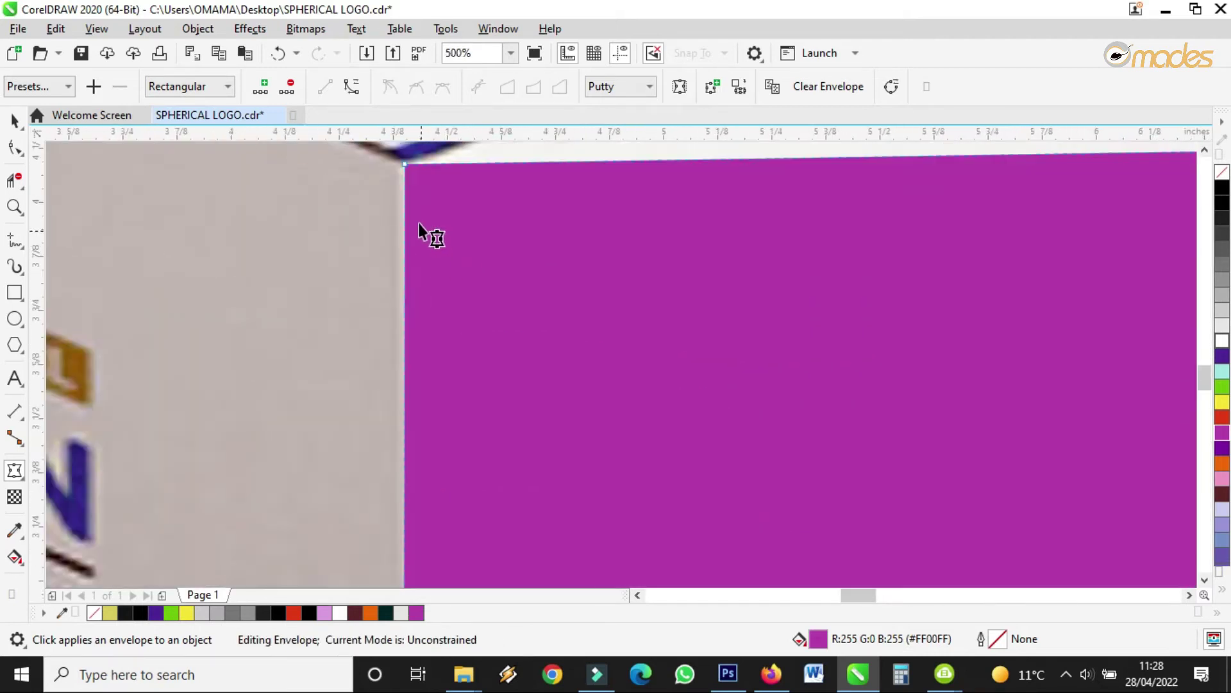
{"action": "left_click_drag", "start_coordinate": [405, 165], "coordinate": [401, 163]}
- Move the two right-hand envelope nodes to the far corners of the box's long side face
{"action": "scroll", "coordinate": [349, 420], "scroll_direction": "down", "scroll_amount": 4}
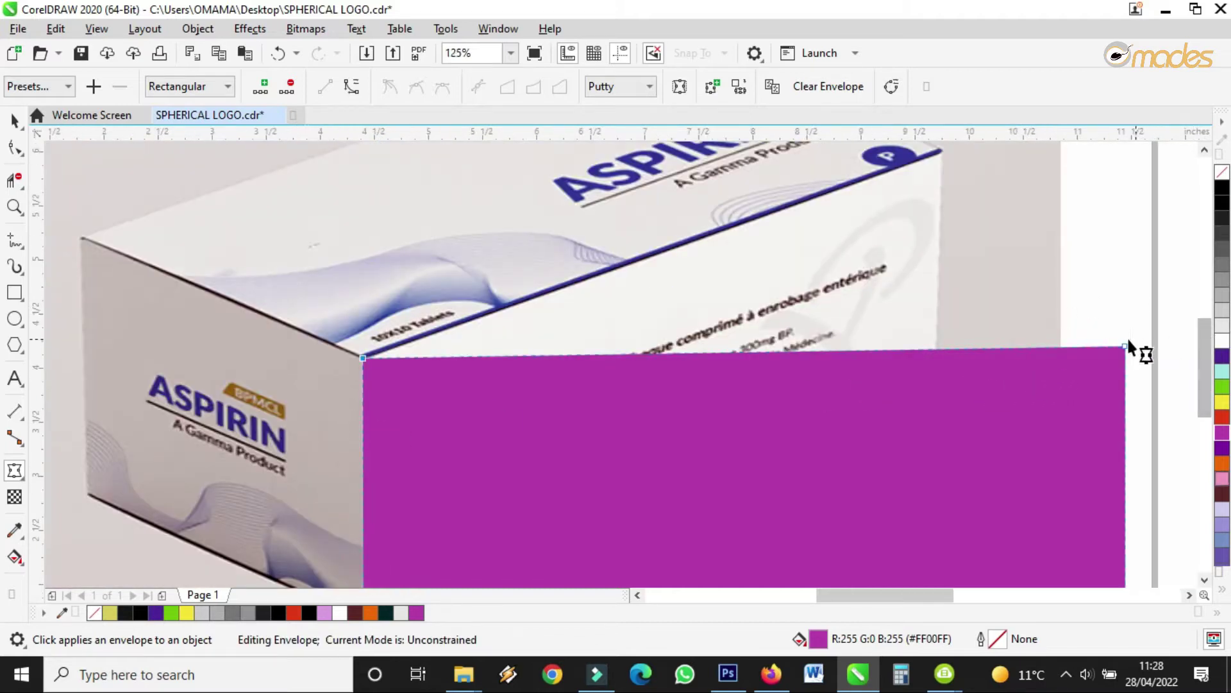
{"action": "left_click_drag", "start_coordinate": [1125, 346], "coordinate": [943, 205]}
{"action": "scroll", "coordinate": [813, 202], "scroll_direction": "down", "scroll_amount": 2}
{"action": "left_click_drag", "start_coordinate": [968, 487], "coordinate": [919, 267]}
- Fine-tune the lower-left and upper-left envelope nodes so they meet the corners of the box's near vertical edge
{"action": "scroll", "coordinate": [859, 348], "scroll_direction": "up", "scroll_amount": 4}
{"action": "scroll", "coordinate": [919, 267], "scroll_direction": "down", "scroll_amount": 4}
{"action": "scroll", "coordinate": [541, 439], "scroll_direction": "up", "scroll_amount": 5}
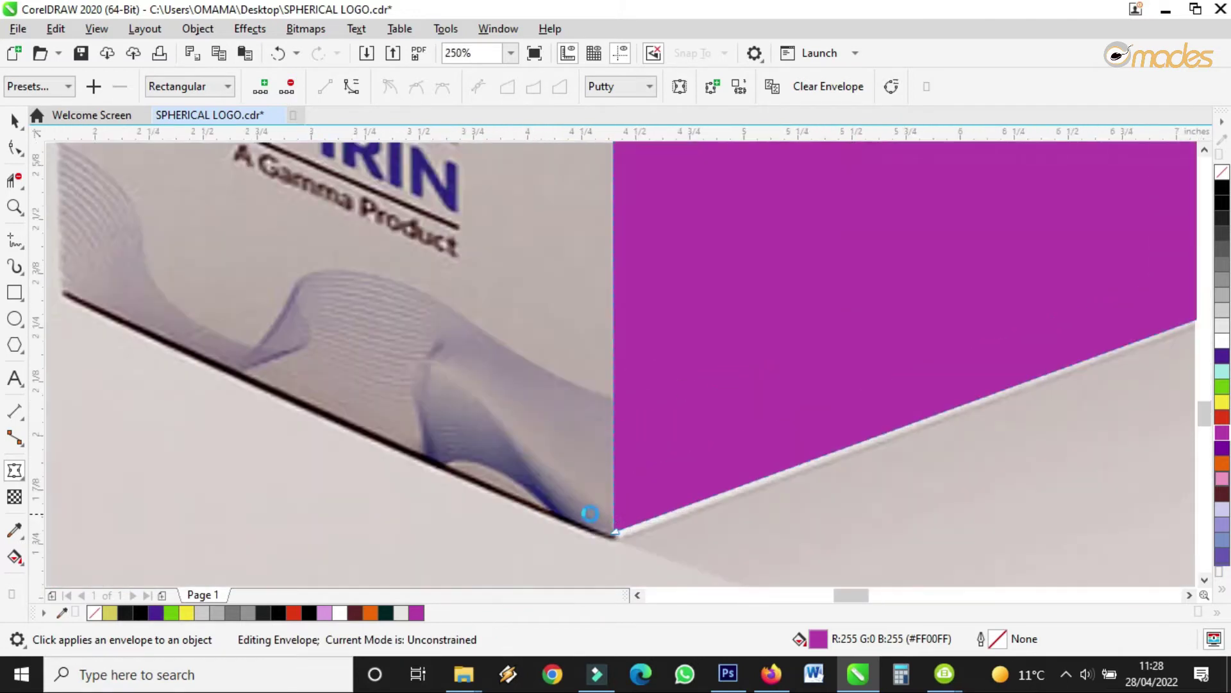
{"action": "scroll", "coordinate": [590, 393], "scroll_direction": "down", "scroll_amount": 3}
{"action": "scroll", "coordinate": [608, 434], "scroll_direction": "up", "scroll_amount": 4}
{"action": "left_click_drag", "start_coordinate": [571, 356], "coordinate": [579, 372]}
{"action": "scroll", "coordinate": [559, 411], "scroll_direction": "down", "scroll_amount": 4}
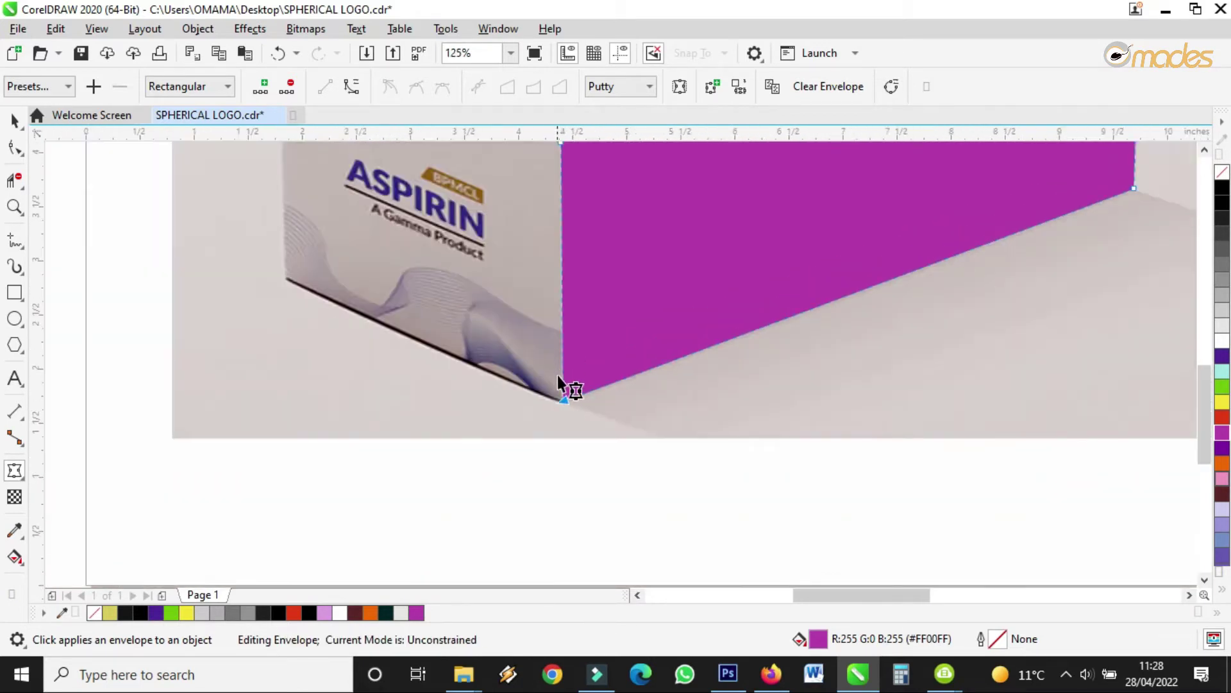
{"action": "scroll", "coordinate": [567, 425], "scroll_direction": "down", "scroll_amount": 2}
{"action": "scroll", "coordinate": [567, 290], "scroll_direction": "up", "scroll_amount": 3}
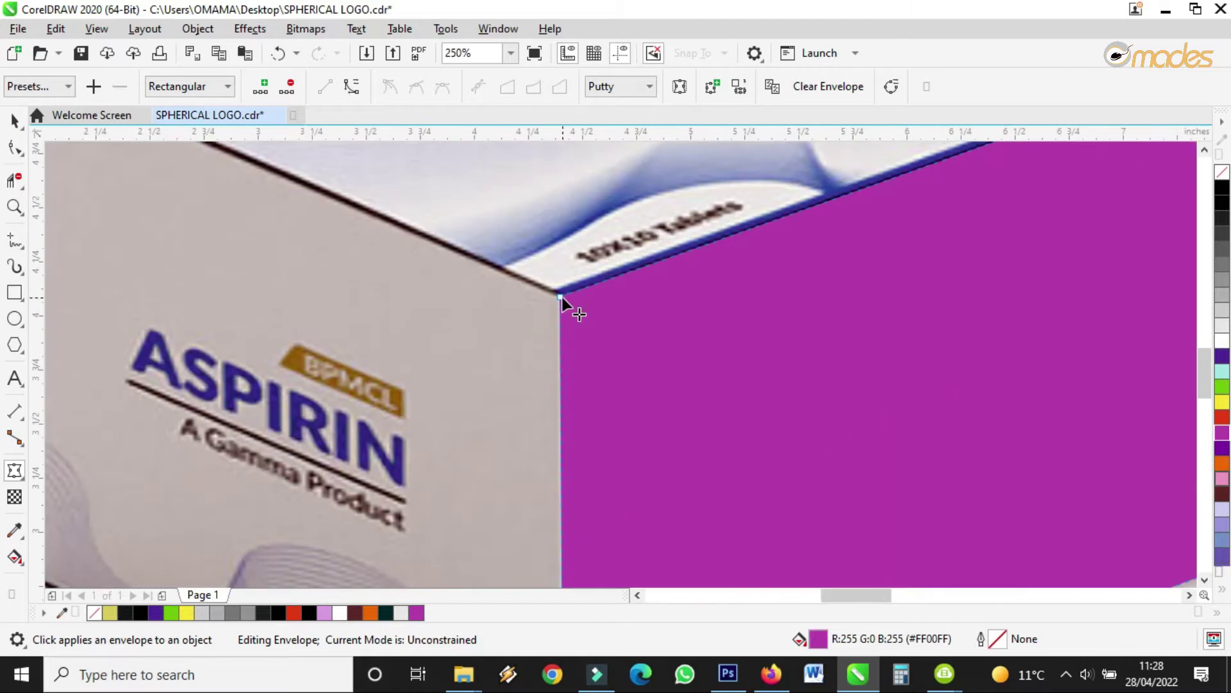
{"action": "left_click_drag", "start_coordinate": [562, 299], "coordinate": [561, 297]}
- Raise the upper-right envelope node slightly to align with the far upper corner of the long side face
{"action": "scroll", "coordinate": [561, 302], "scroll_direction": "down", "scroll_amount": 2}
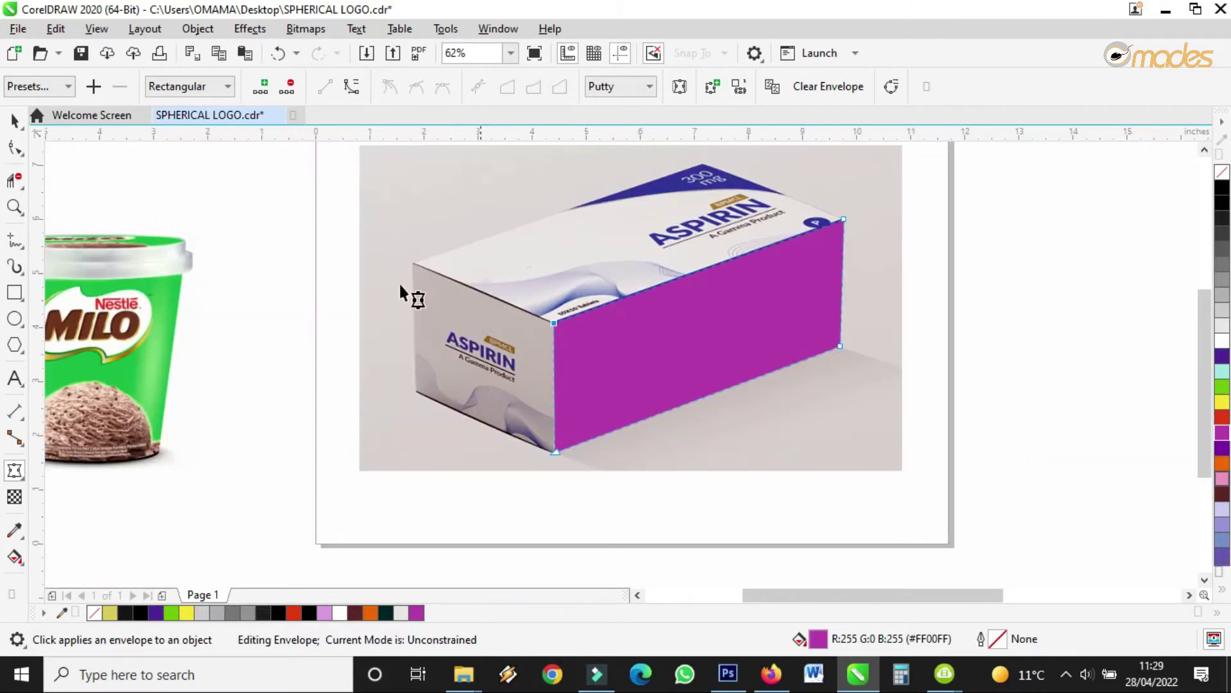
{"action": "left_click", "coordinate": [13, 122]}
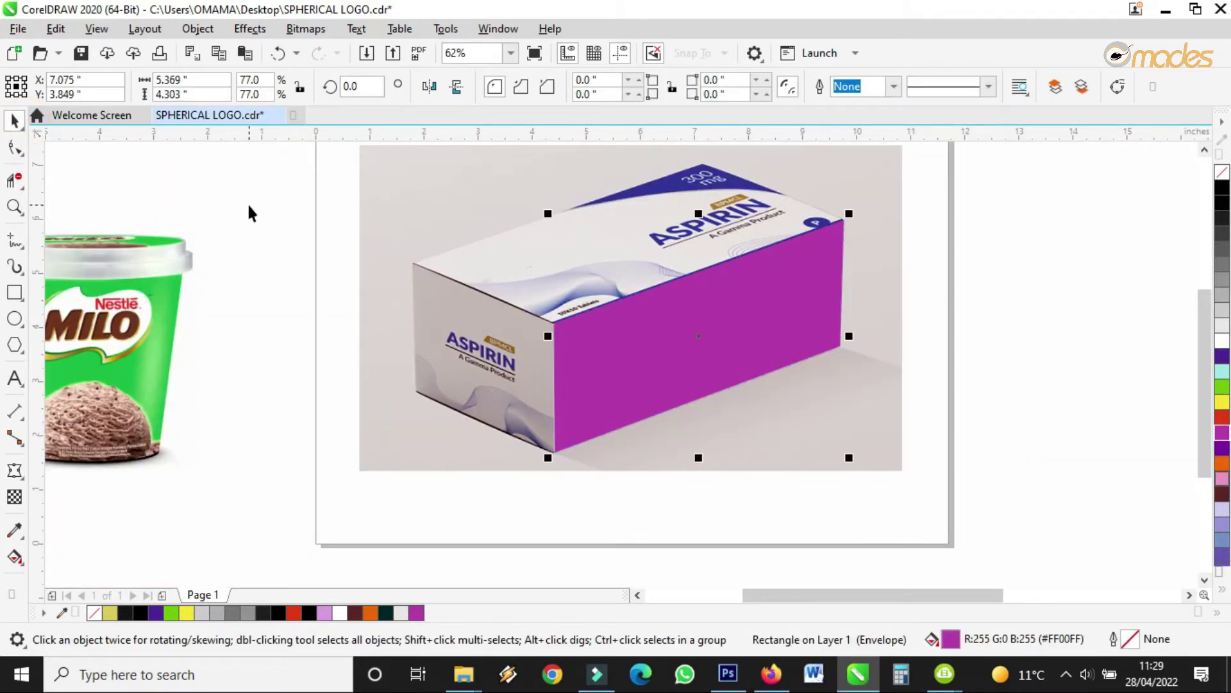
{"action": "scroll", "coordinate": [243, 205], "scroll_direction": "down", "scroll_amount": 1}
{"action": "scroll", "coordinate": [565, 242], "scroll_direction": "up", "scroll_amount": 3}
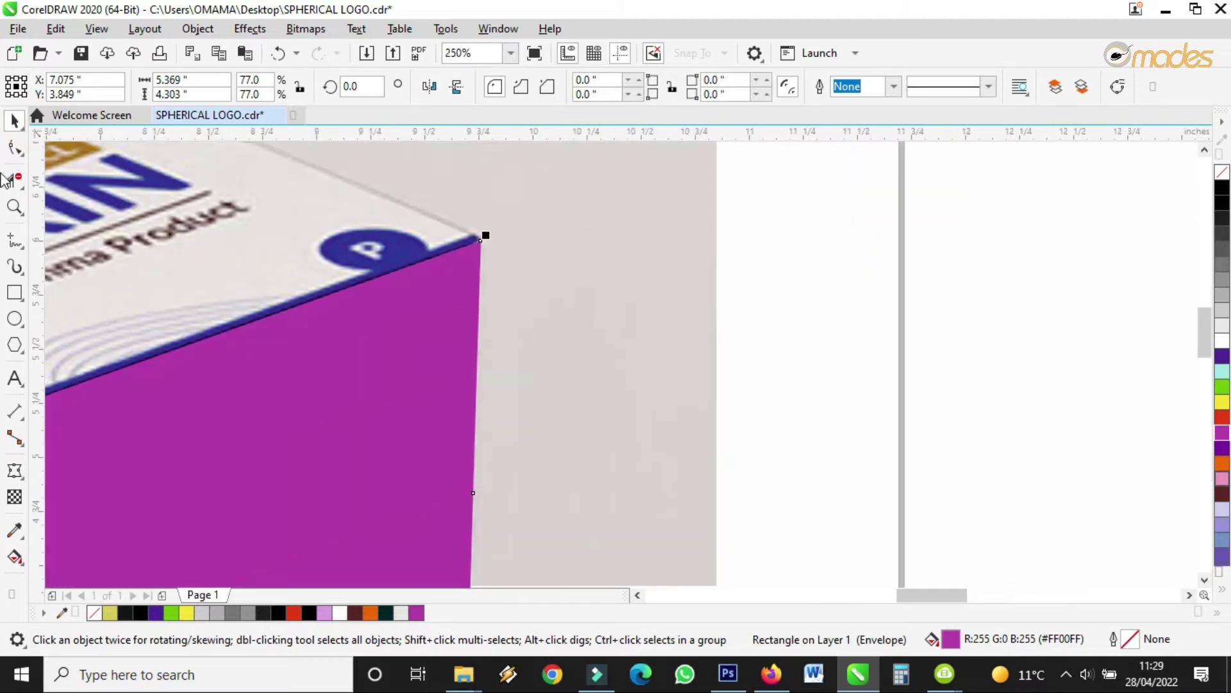
{"action": "left_click", "coordinate": [14, 470]}
{"action": "scroll", "coordinate": [492, 241], "scroll_direction": "up", "scroll_amount": 1}
{"action": "left_click_drag", "start_coordinate": [467, 240], "coordinate": [465, 229]}
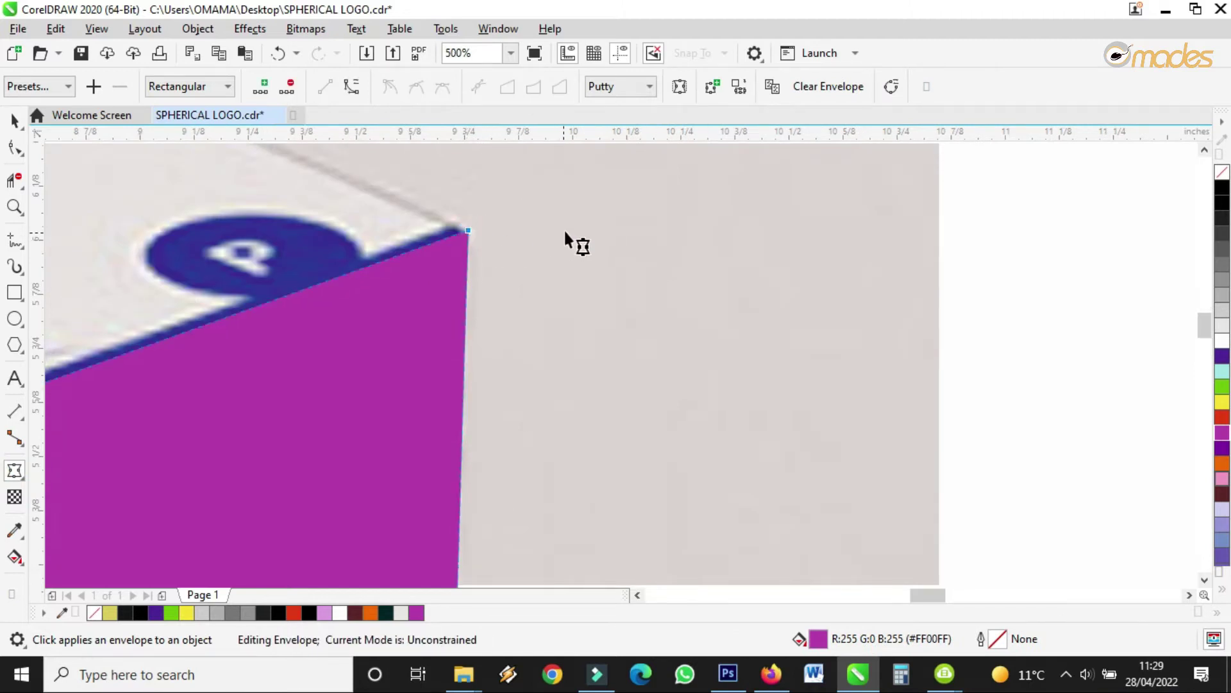
{"action": "scroll", "coordinate": [586, 202], "scroll_direction": "down", "scroll_amount": 3}
{"action": "left_click", "coordinate": [14, 119]}
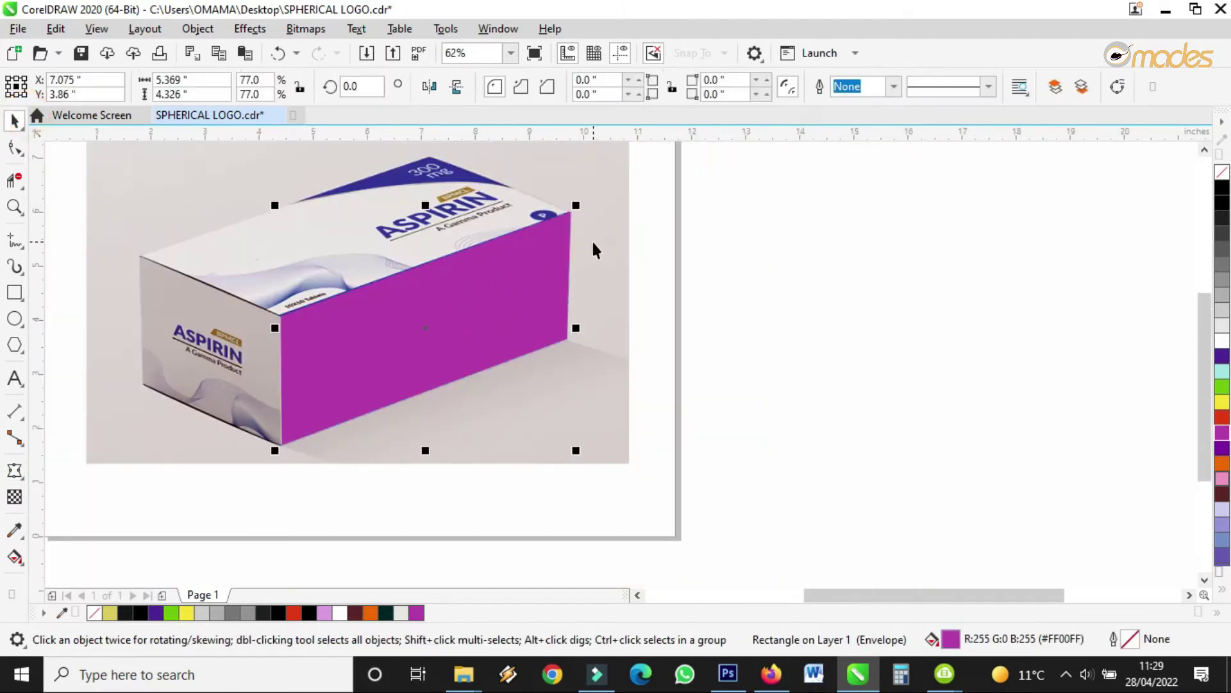
- Move the two unused magenta rectangles together farther away from the page
{"action": "scroll", "coordinate": [584, 241], "scroll_direction": "down", "scroll_amount": 2}
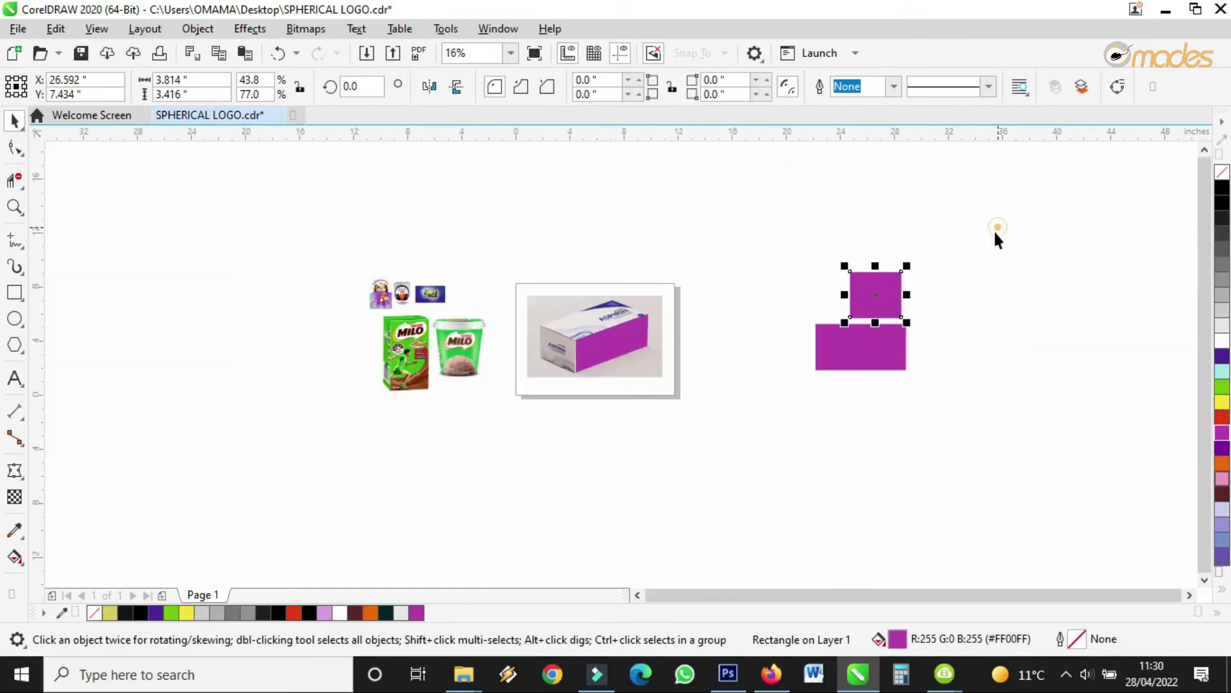
{"action": "left_click", "coordinate": [824, 352], "text": "shift"}
{"action": "left_click_drag", "start_coordinate": [861, 357], "coordinate": [992, 367]}
- Place the Fast Wash image in the empty area beside the box page and enlarge it to about 6 by 3.33 inches
{"action": "scroll", "coordinate": [452, 294], "scroll_direction": "up", "scroll_amount": 1}
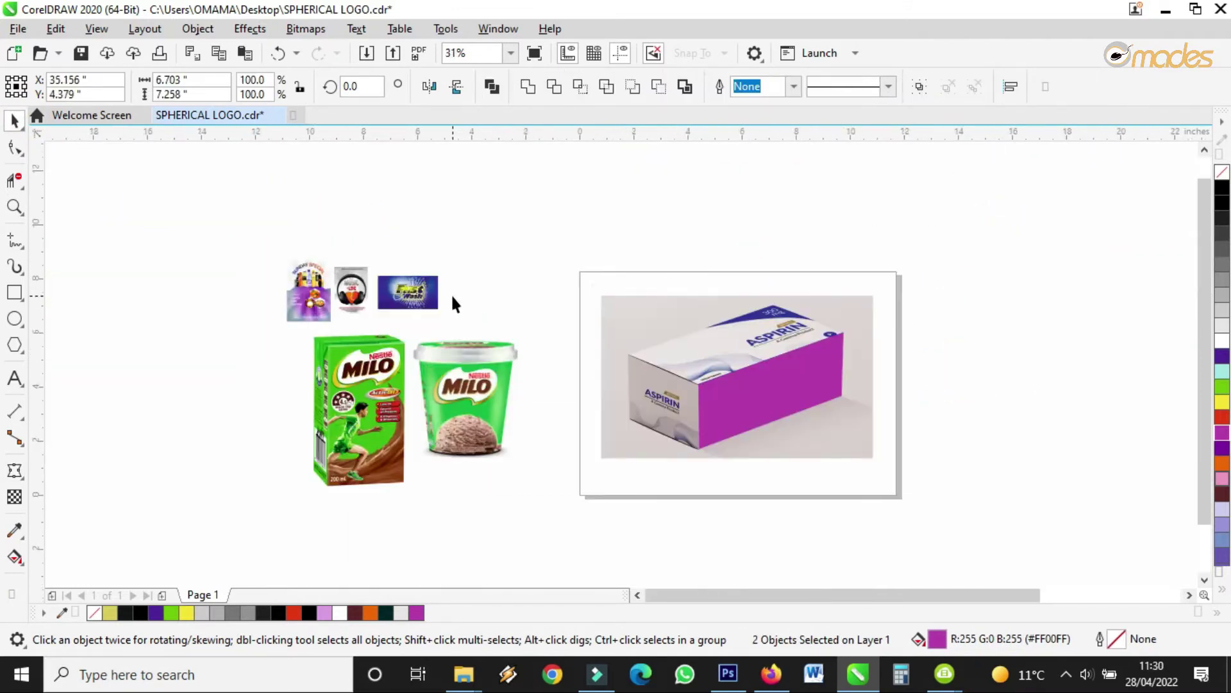
{"action": "left_click", "coordinate": [752, 372]}
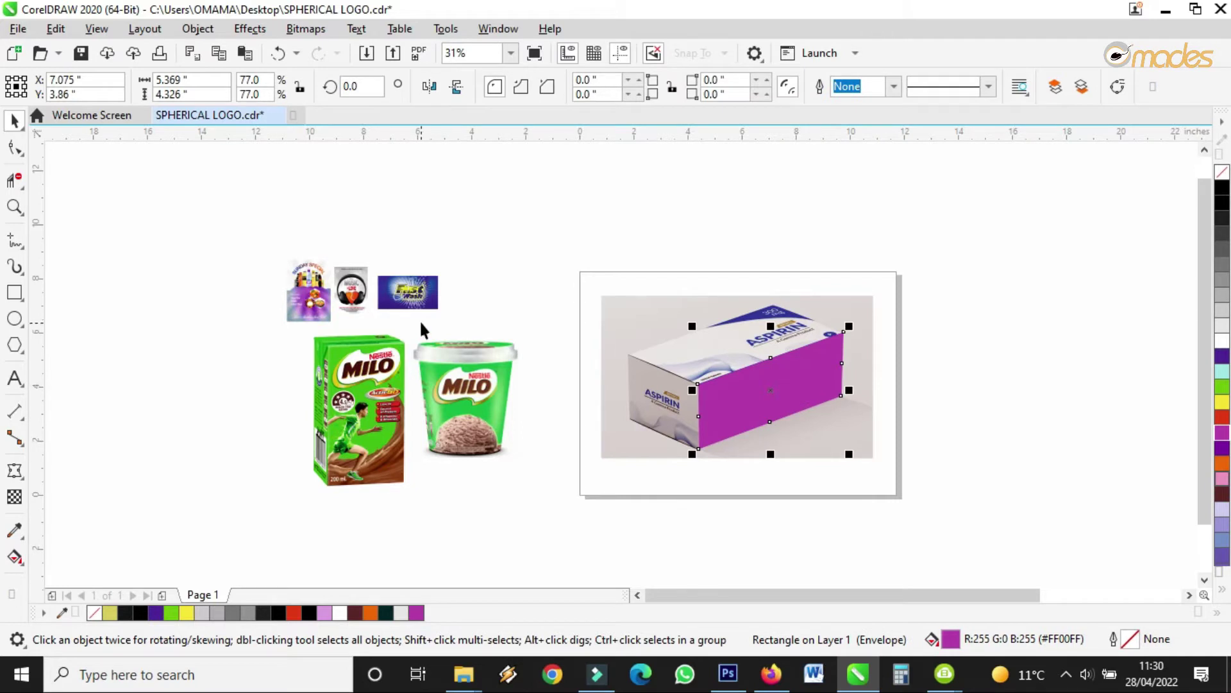
{"action": "left_click", "coordinate": [412, 290]}
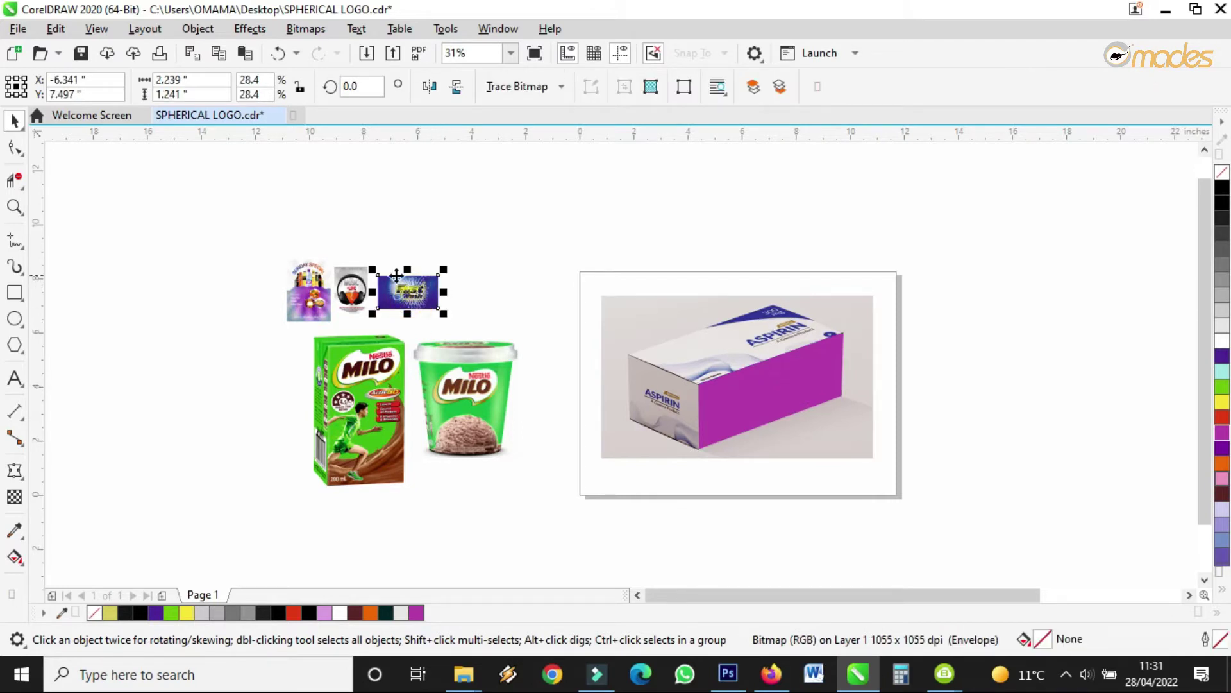
{"action": "left_click_drag", "start_coordinate": [401, 284], "coordinate": [987, 331]}
{"action": "scroll", "coordinate": [815, 309], "scroll_direction": "down", "scroll_amount": 2}
{"action": "scroll", "coordinate": [860, 314], "scroll_direction": "up", "scroll_amount": 2}
{"action": "left_click_drag", "start_coordinate": [887, 310], "coordinate": [987, 233]}
- Duplicate the enlarged Fast Wash image twice, placing one copy beside it and the other below that copy
{"action": "scroll", "coordinate": [609, 311], "scroll_direction": "down", "scroll_amount": 2}
{"action": "scroll", "coordinate": [788, 324], "scroll_direction": "up", "scroll_amount": 6}
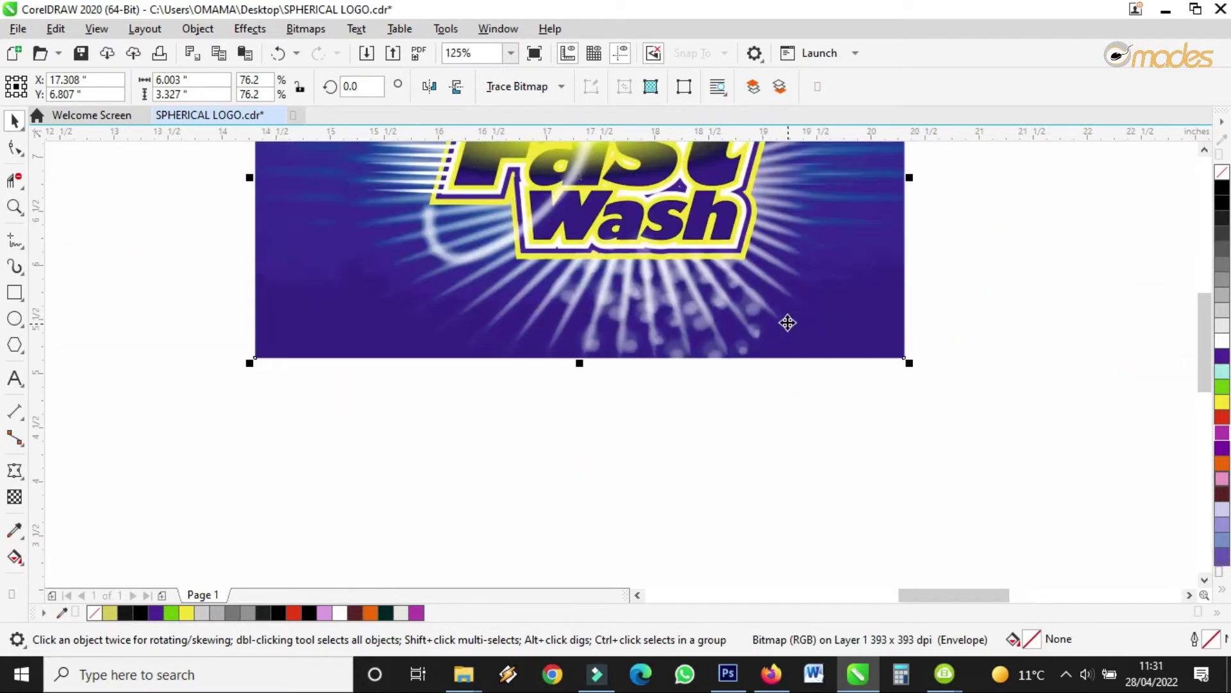
{"action": "scroll", "coordinate": [789, 324], "scroll_direction": "down", "scroll_amount": 4}
{"action": "left_click_drag", "start_coordinate": [678, 257], "coordinate": [828, 435]}
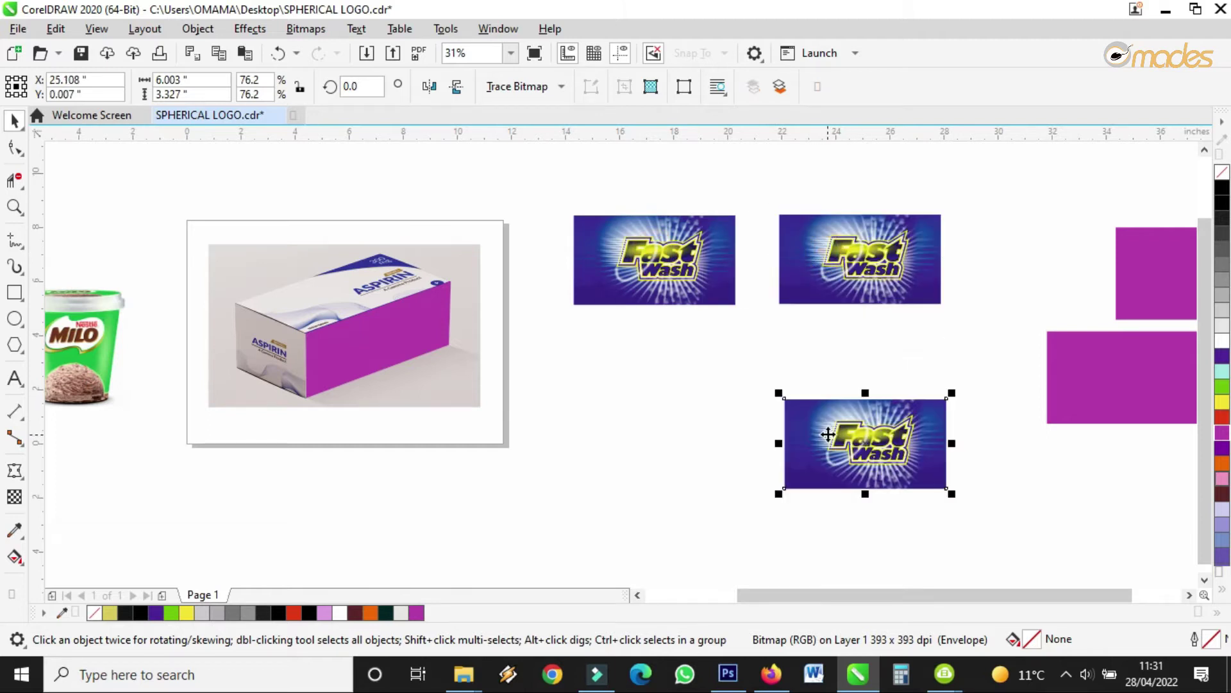
- Convert the Fast Wash image nearest the page to a bitmap at 300 dpi in RGB Color (24-bit)
{"action": "scroll", "coordinate": [331, 354], "scroll_direction": "up", "scroll_amount": 2}
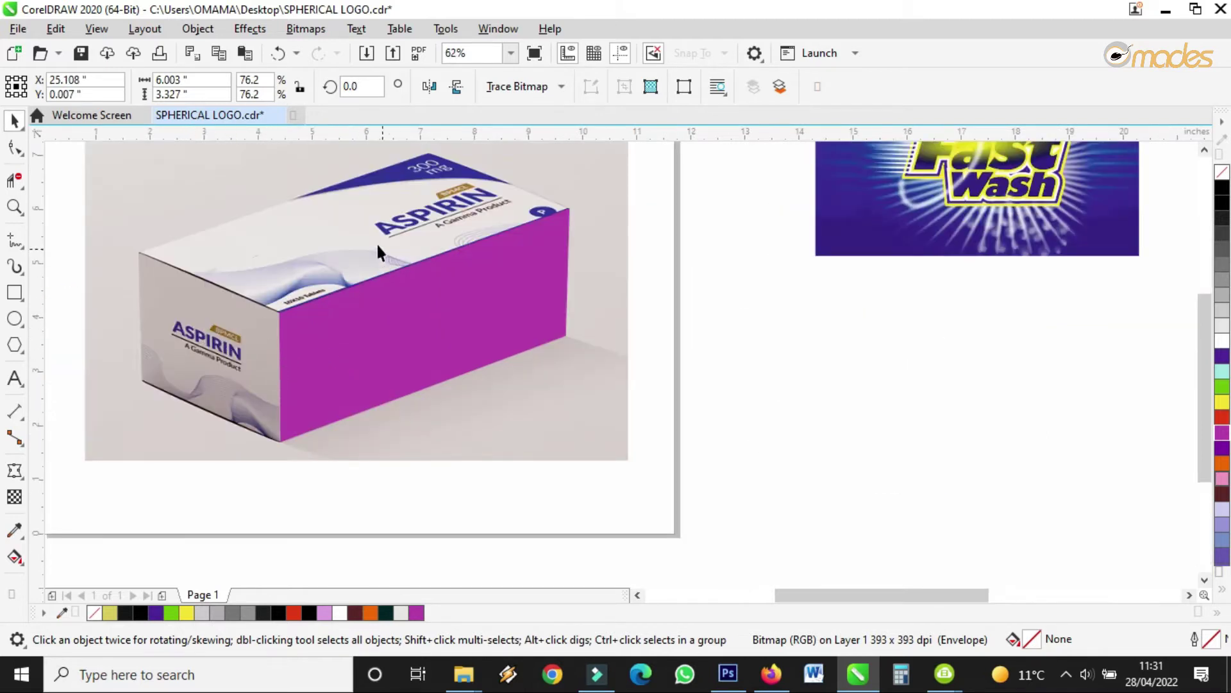
{"action": "scroll", "coordinate": [853, 303], "scroll_direction": "down", "scroll_amount": 4}
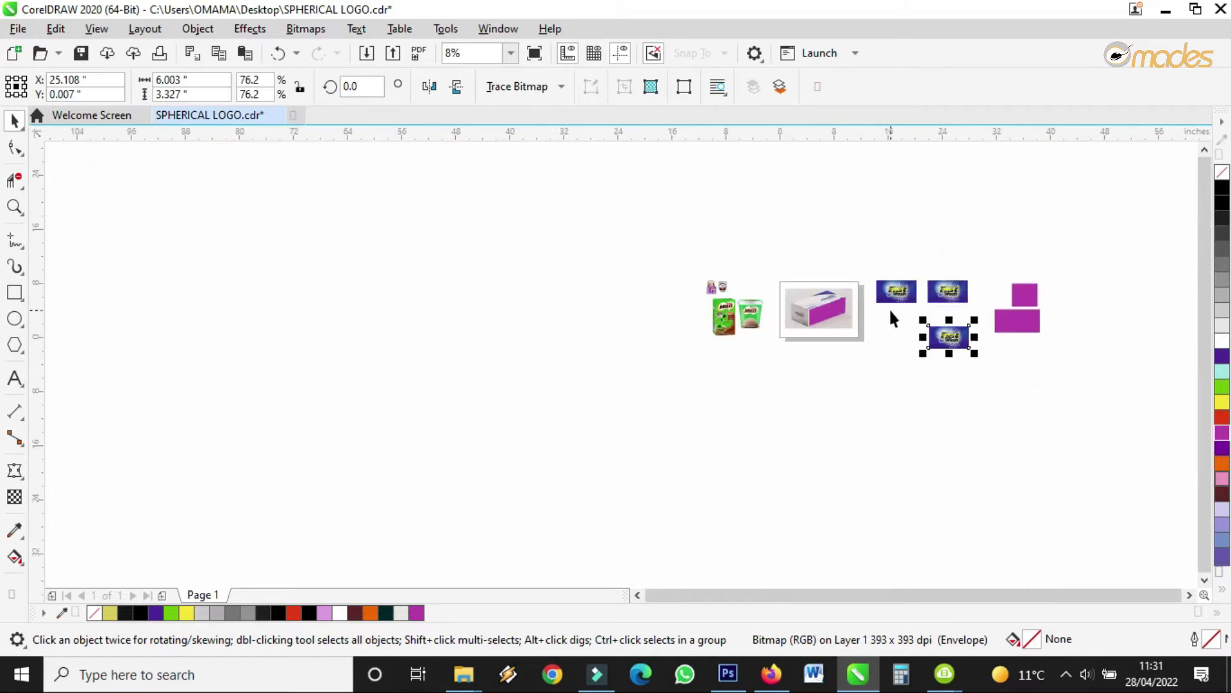
{"action": "scroll", "coordinate": [834, 307], "scroll_direction": "up", "scroll_amount": 2}
{"action": "left_click", "coordinate": [744, 304]}
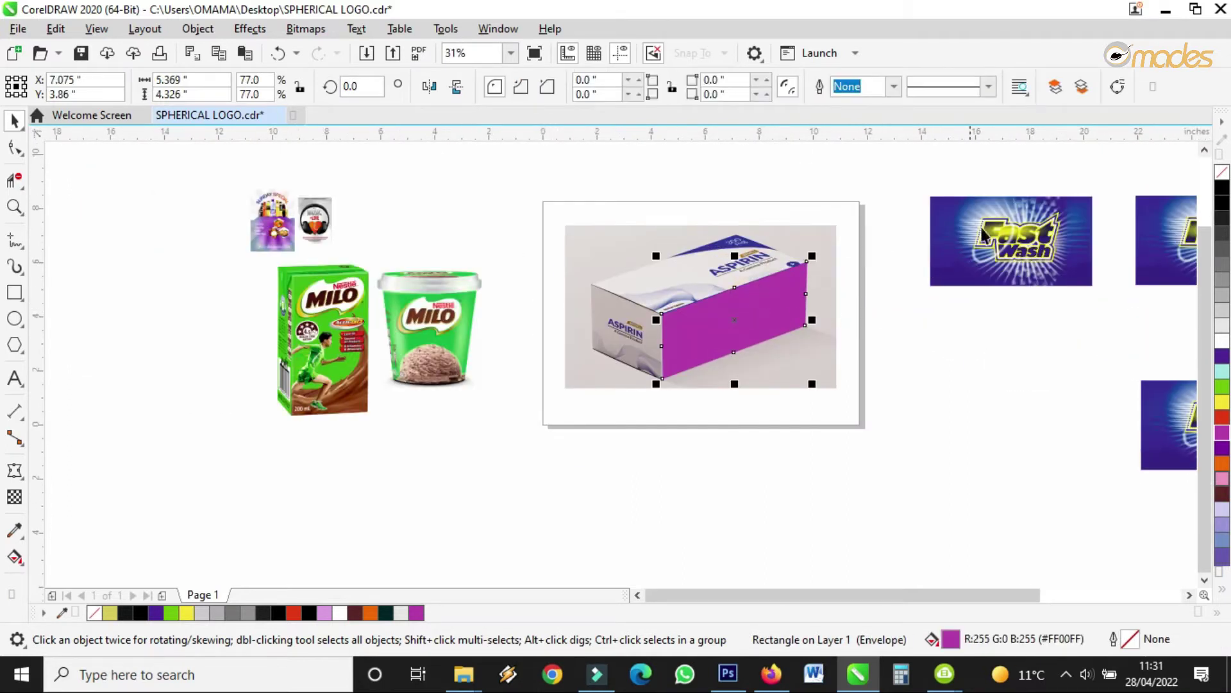
{"action": "left_click", "coordinate": [969, 245]}
{"action": "scroll", "coordinate": [823, 246], "scroll_direction": "down", "scroll_amount": 1}
{"action": "scroll", "coordinate": [907, 239], "scroll_direction": "up", "scroll_amount": 6}
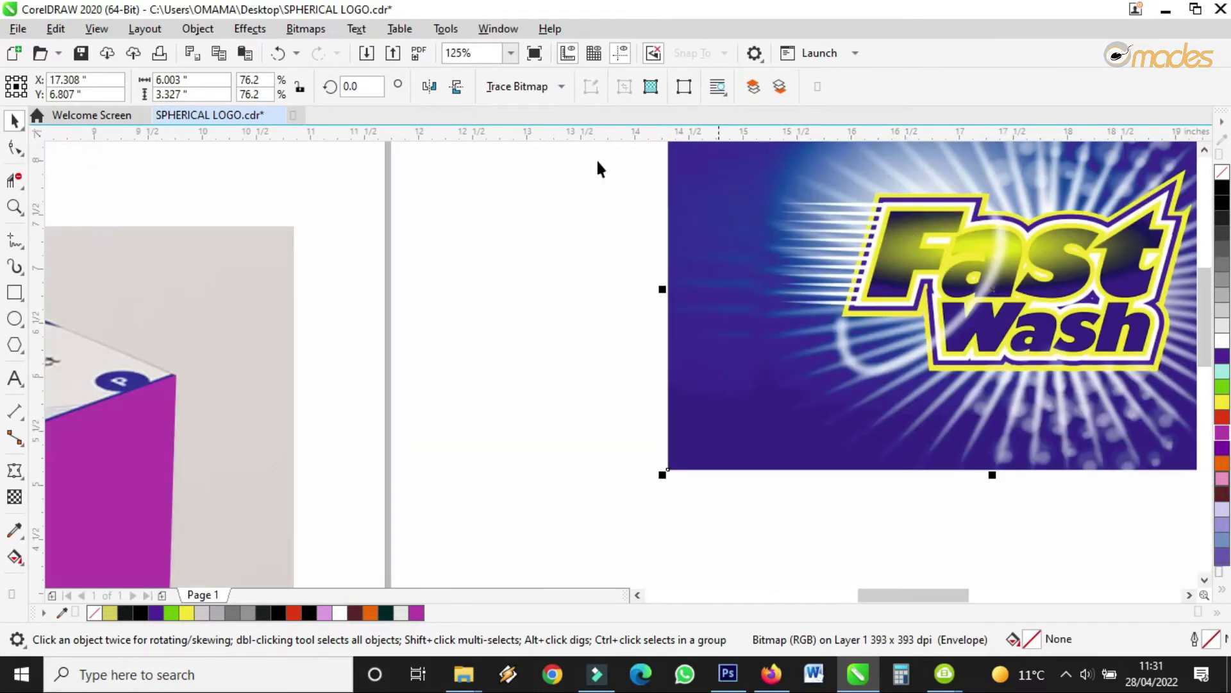
{"action": "left_click", "coordinate": [301, 30]}
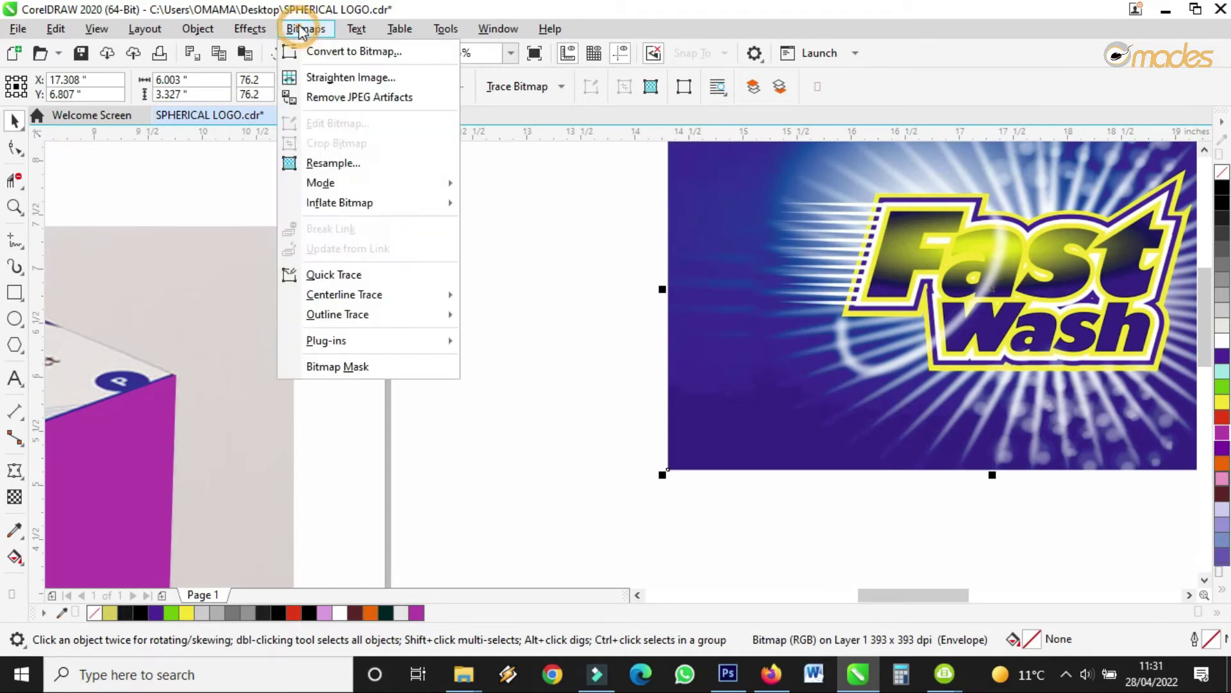
{"action": "left_click", "coordinate": [327, 50]}
{"action": "left_click", "coordinate": [643, 434]}
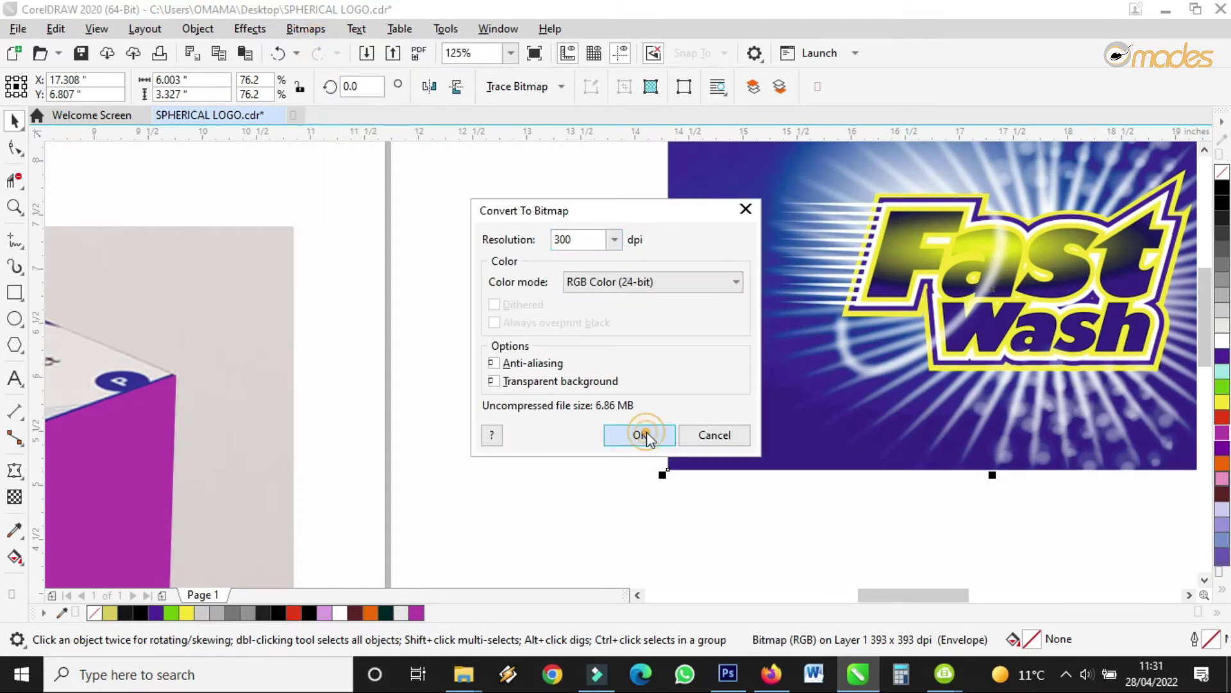
{"action": "scroll", "coordinate": [708, 384], "scroll_direction": "down", "scroll_amount": 4}
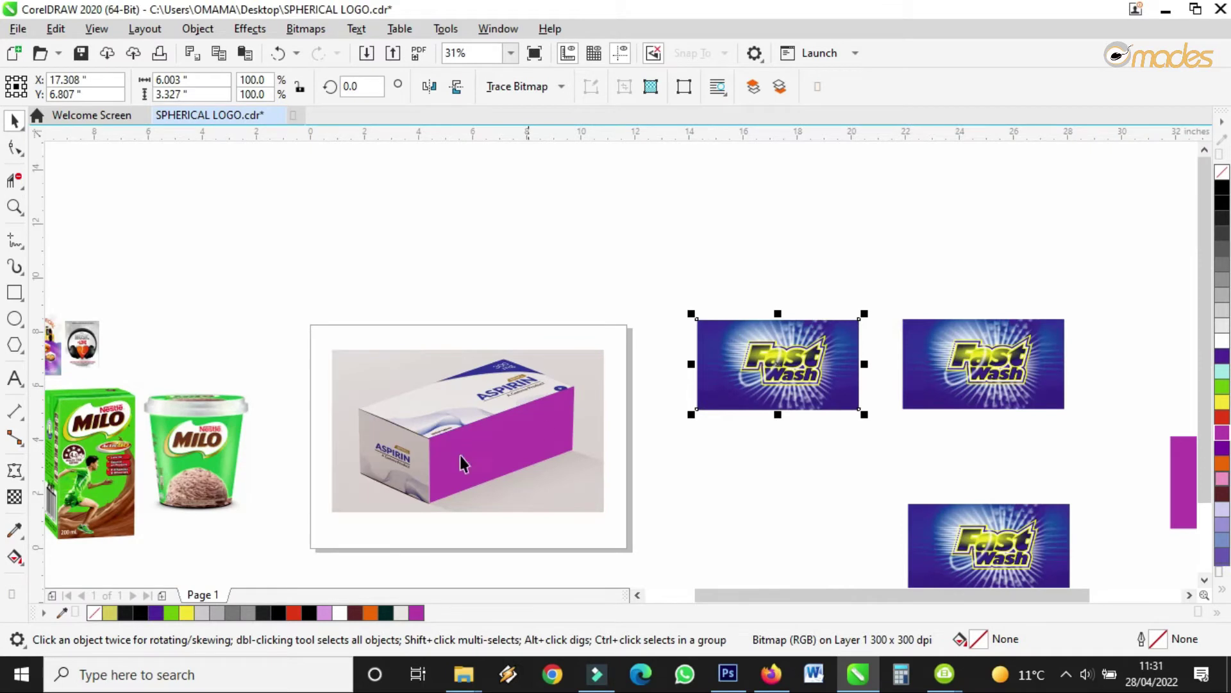
- Apply an envelope to the converted Fast Wash image, created from the magenta shape on the box's side face
{"action": "left_click", "coordinate": [11, 473]}
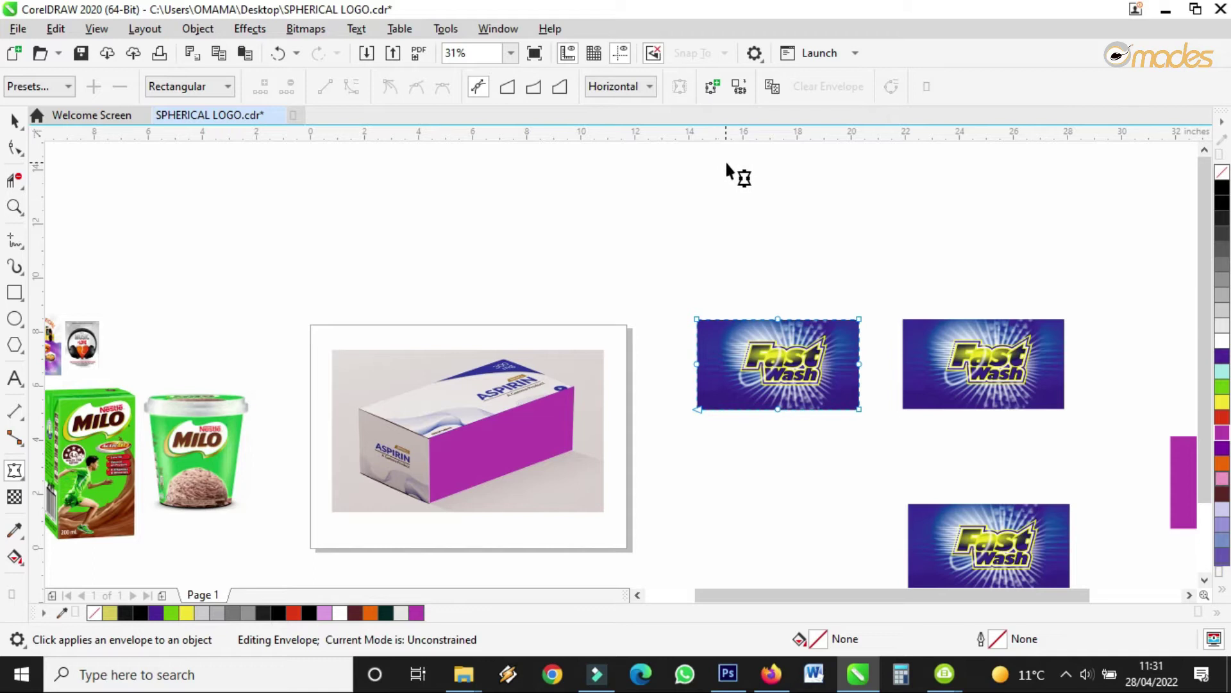
{"action": "left_click", "coordinate": [776, 90]}
{"action": "left_click", "coordinate": [500, 443]}
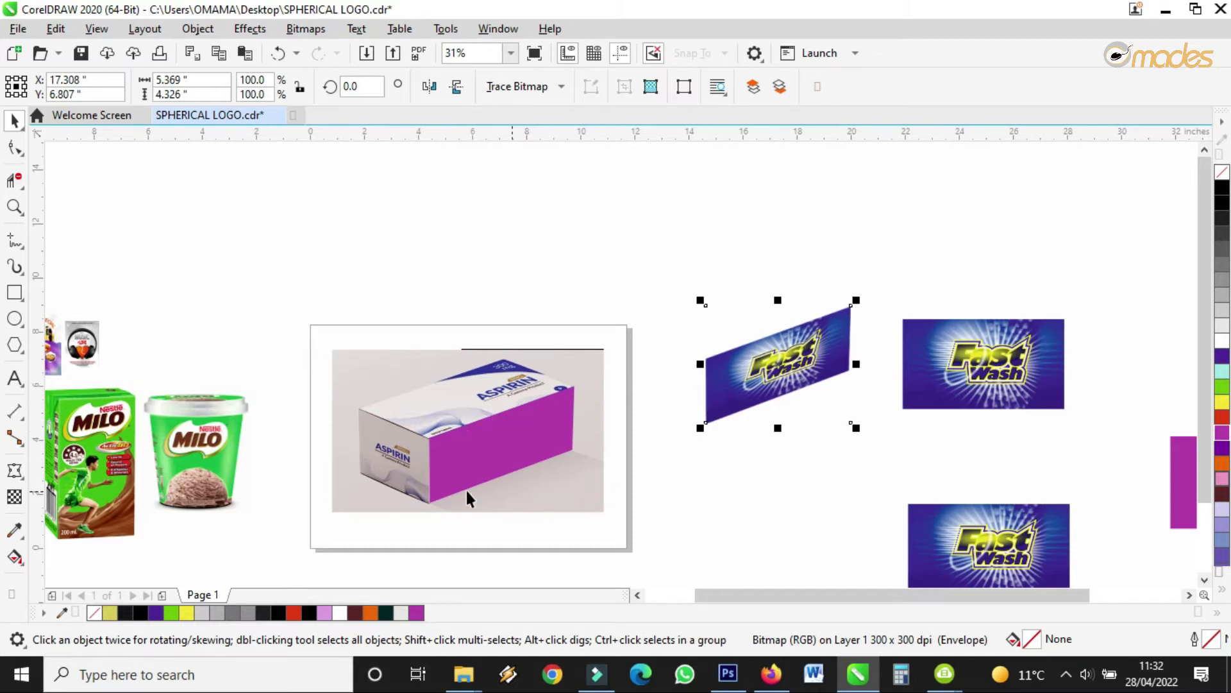
- Move the enveloped Fast Wash image onto the box, slightly offset from the magenta side face
{"action": "left_click_drag", "start_coordinate": [786, 359], "coordinate": [507, 443]}
{"action": "scroll", "coordinate": [537, 436], "scroll_direction": "up", "scroll_amount": 2}
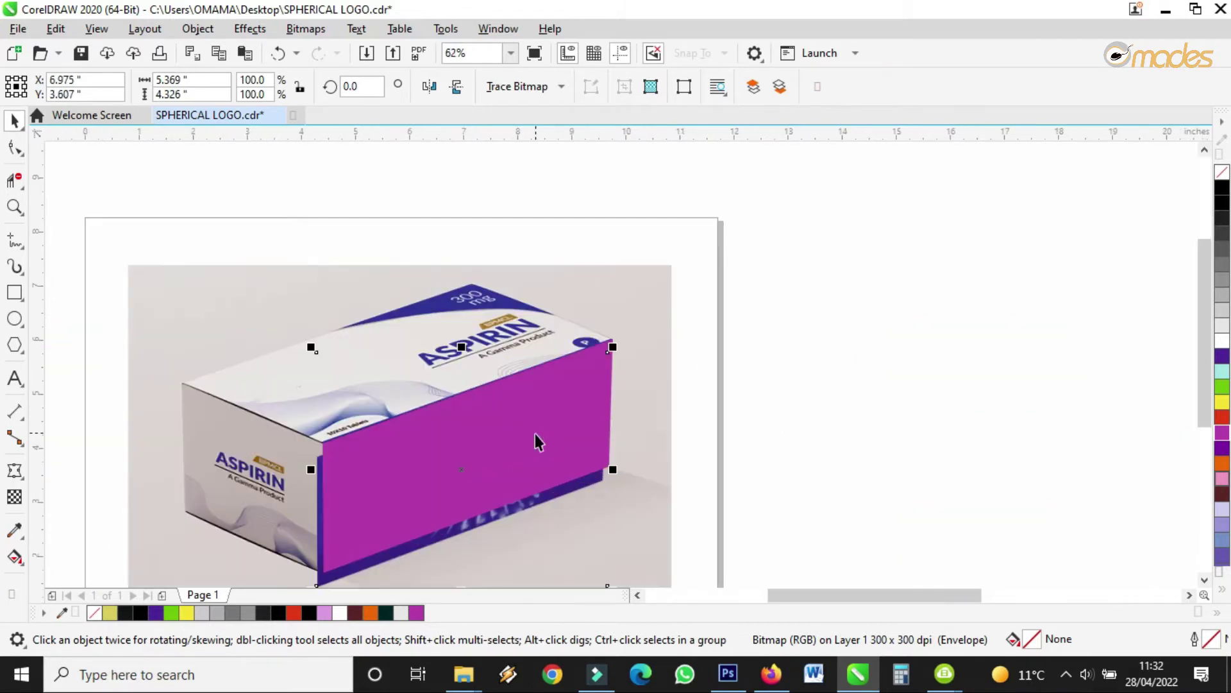
{"action": "left_click_drag", "start_coordinate": [545, 503], "coordinate": [564, 509]}
{"action": "right_click", "coordinate": [606, 496]}
{"action": "mouse_move", "coordinate": [649, 311]}
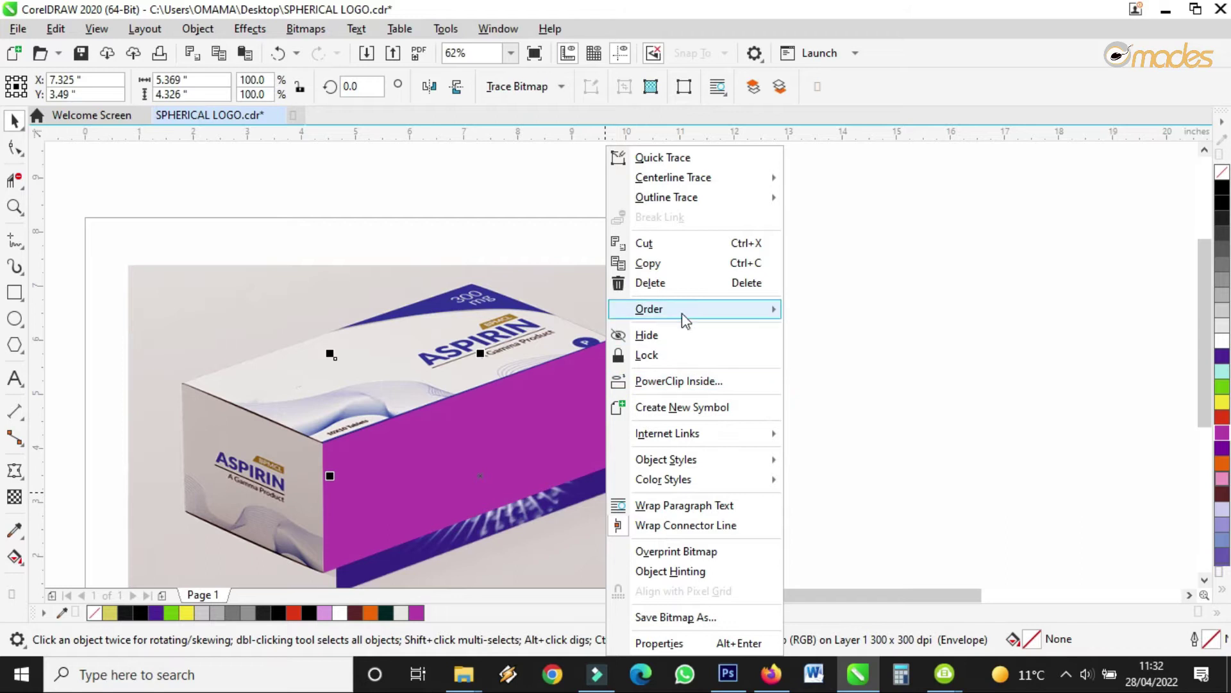
{"action": "mouse_move", "coordinate": [695, 309]}
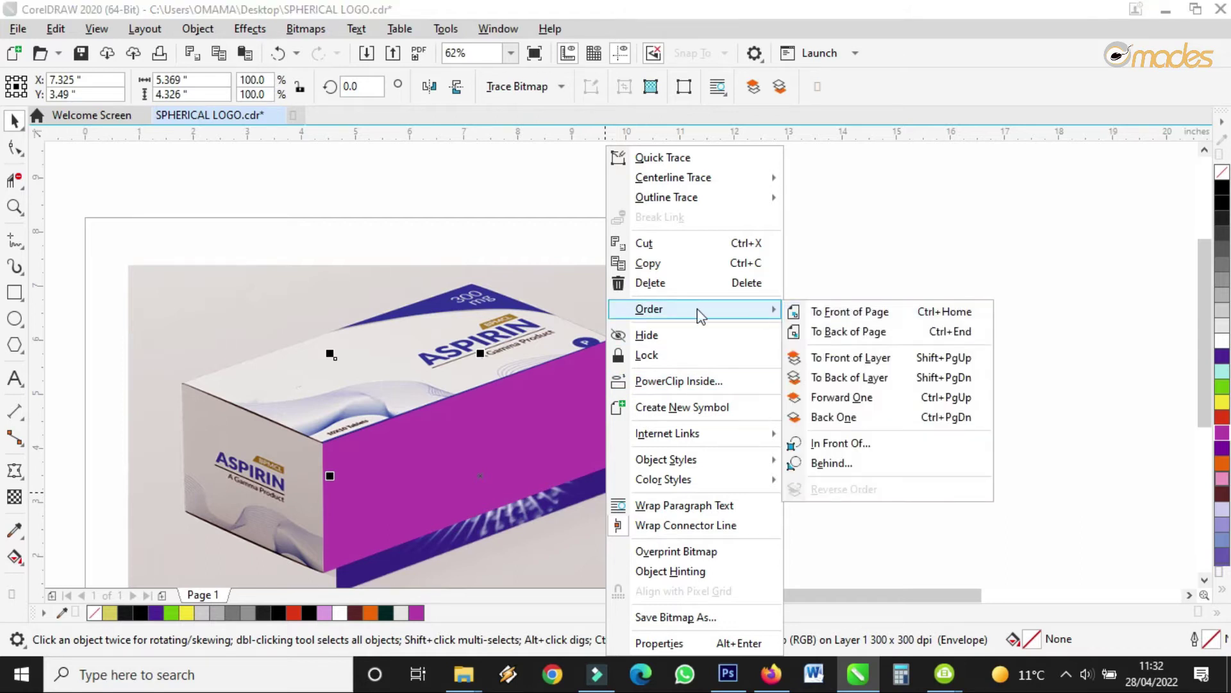
{"action": "left_click", "coordinate": [539, 514]}
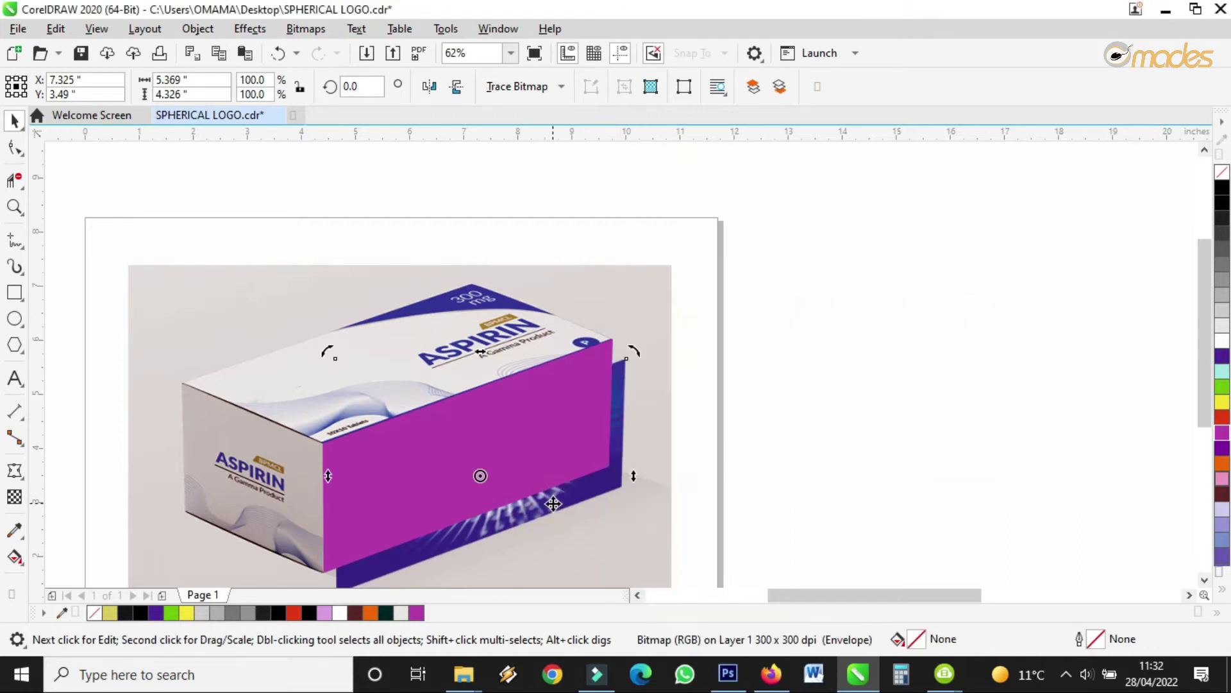
- Bring the enveloped Fast Wash image to the front of the page and align it over the box's magenta side face
{"action": "right_click", "coordinate": [564, 504]}
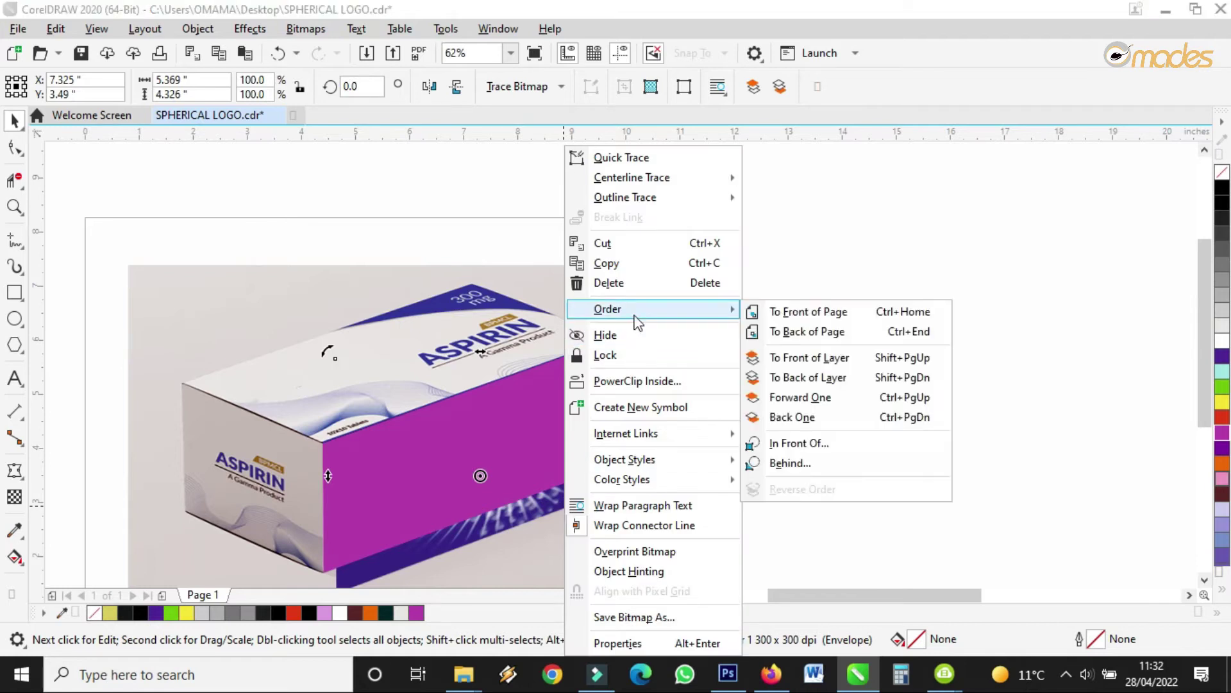
{"action": "left_click", "coordinate": [794, 311]}
{"action": "left_click_drag", "start_coordinate": [601, 410], "coordinate": [596, 347]}
{"action": "scroll", "coordinate": [612, 360], "scroll_direction": "up", "scroll_amount": 5}
{"action": "scroll", "coordinate": [659, 323], "scroll_direction": "down", "scroll_amount": 5}
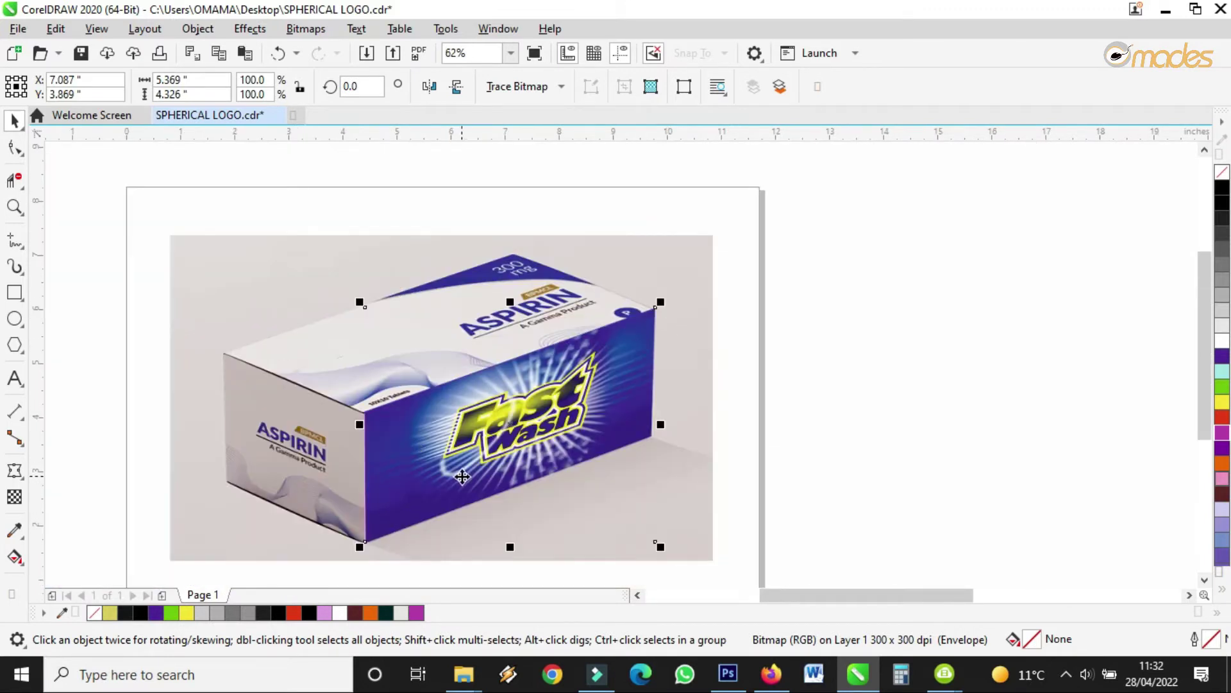
- Move the wide magenta rectangle from the far side of the workspace to just beside the page
{"action": "scroll", "coordinate": [507, 476], "scroll_direction": "down", "scroll_amount": 2}
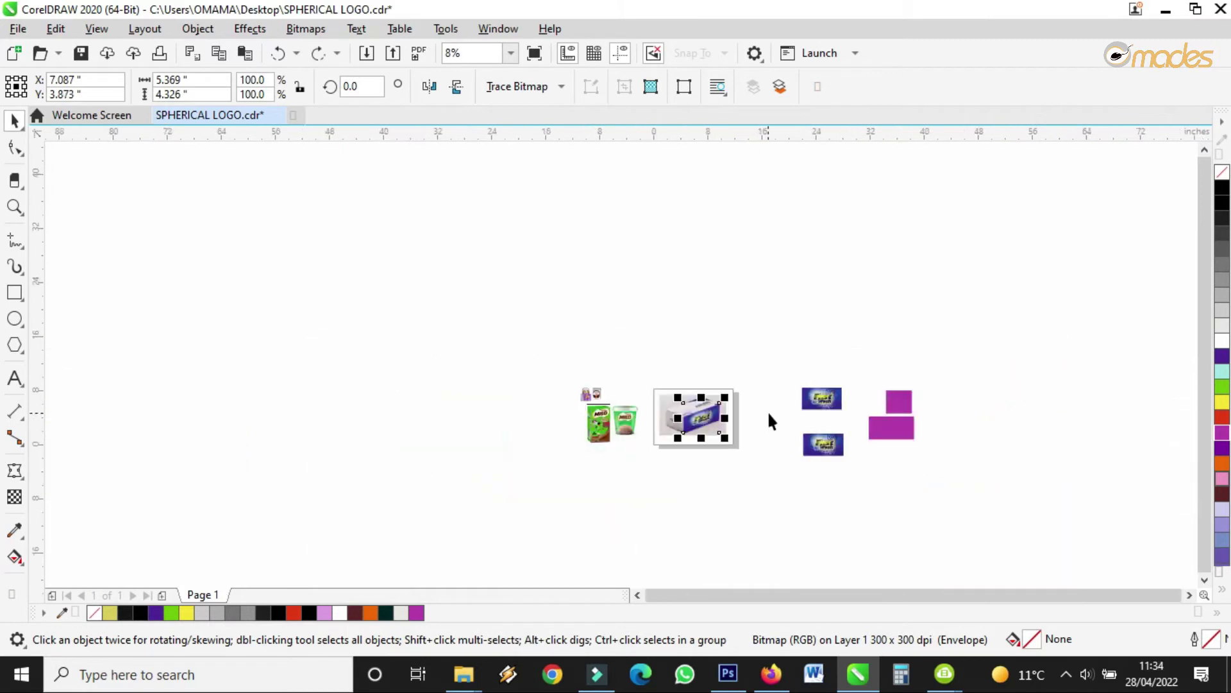
{"action": "scroll", "coordinate": [767, 410], "scroll_direction": "up", "scroll_amount": 2}
{"action": "left_click", "coordinate": [695, 445]}
{"action": "scroll", "coordinate": [436, 455], "scroll_direction": "up", "scroll_amount": 3}
{"action": "scroll", "coordinate": [564, 428], "scroll_direction": "down", "scroll_amount": 3}
{"action": "left_click_drag", "start_coordinate": [940, 444], "coordinate": [682, 431]}
{"action": "scroll", "coordinate": [681, 432], "scroll_direction": "up", "scroll_amount": 4}
{"action": "left_click", "coordinate": [691, 548]}
{"action": "left_click", "coordinate": [597, 279]}
- Start an envelope on the wide magenta rectangle and convert all its segments to straight lines
{"action": "left_click", "coordinate": [16, 473]}
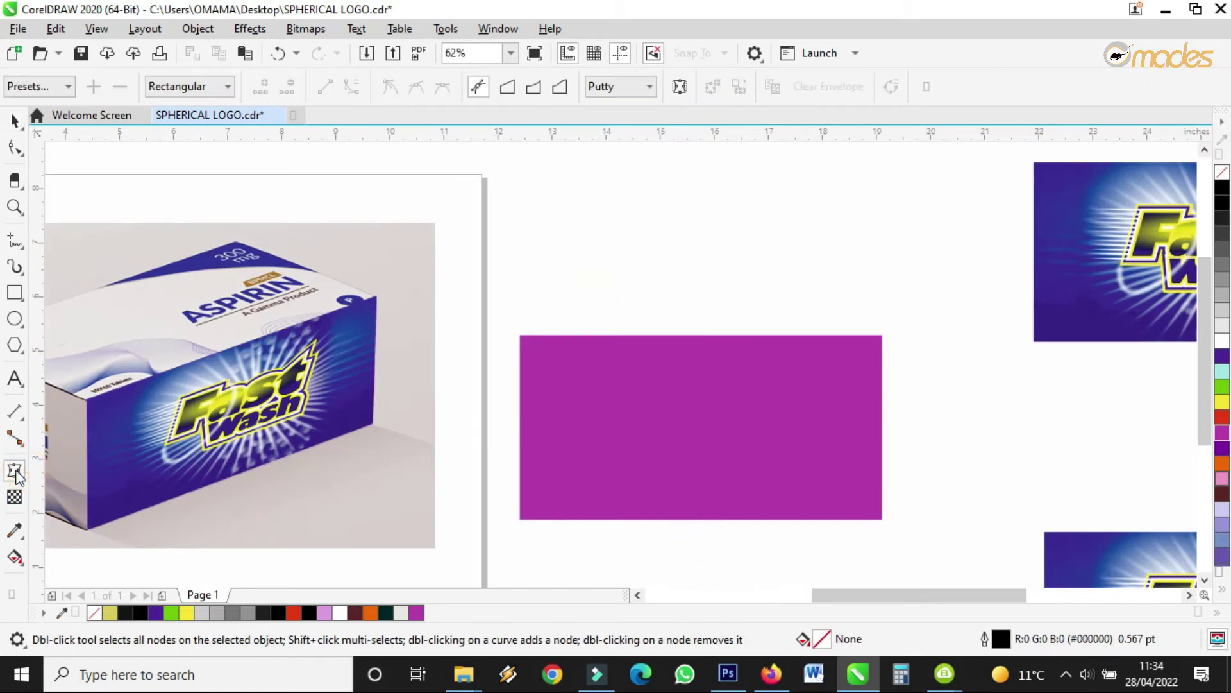
{"action": "left_click", "coordinate": [557, 372]}
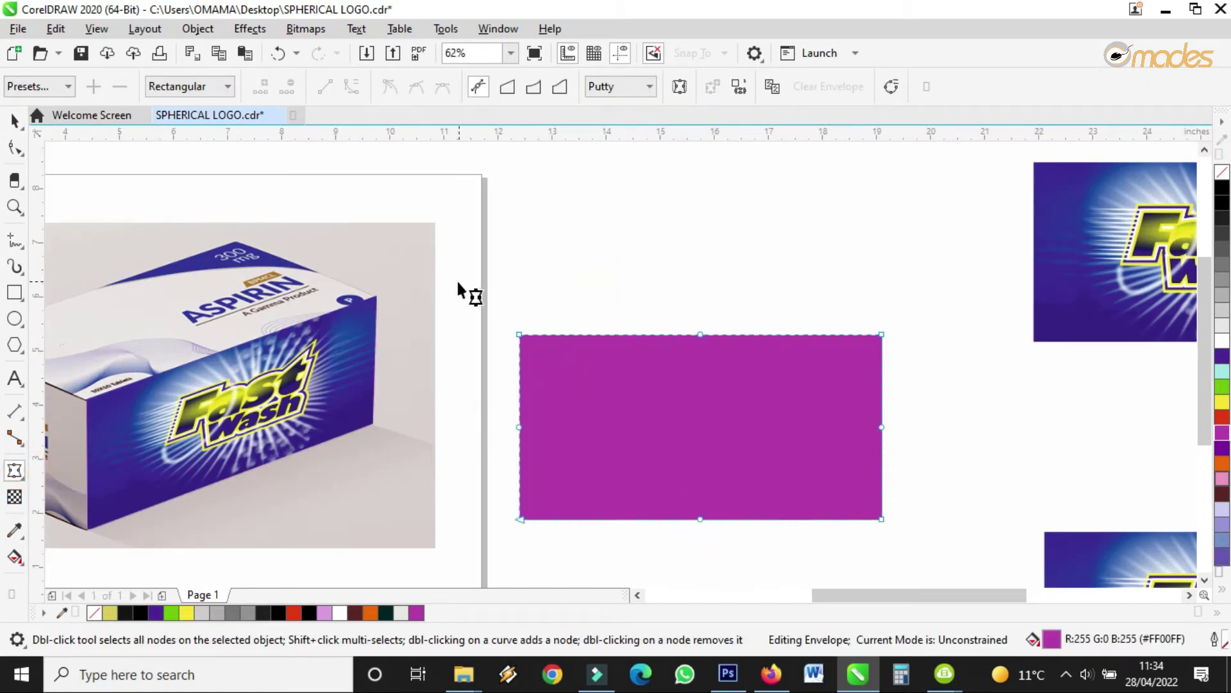
{"action": "left_click_drag", "start_coordinate": [495, 306], "coordinate": [940, 546]}
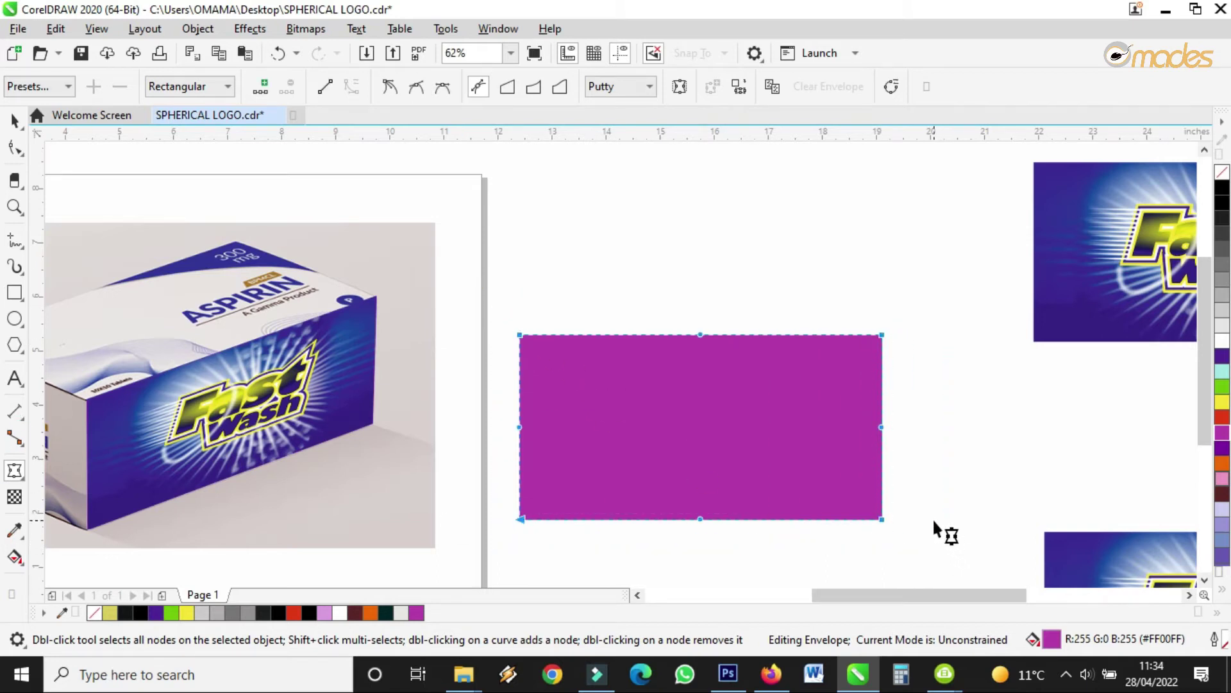
{"action": "left_click", "coordinate": [327, 90]}
- Remove the midpoint envelope nodes from the wide magenta rectangle, leaving only the corner nodes
{"action": "left_click_drag", "start_coordinate": [682, 319], "coordinate": [736, 367]}
{"action": "left_click", "coordinate": [679, 539]}
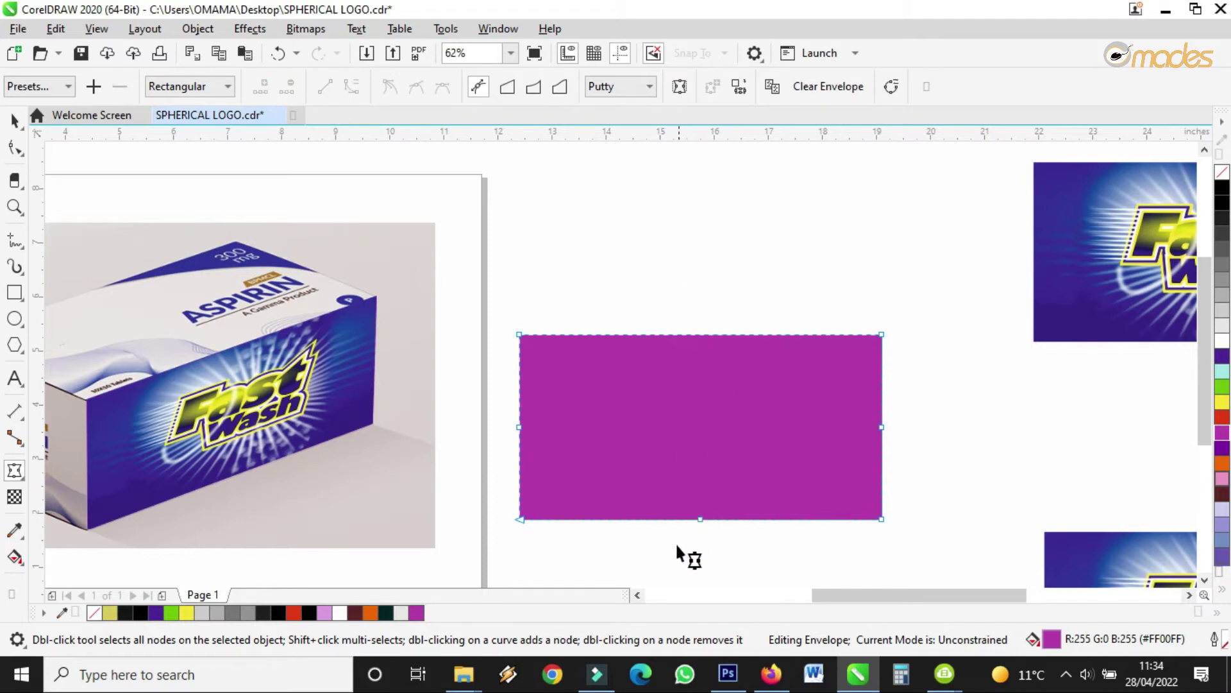
{"action": "left_click_drag", "start_coordinate": [860, 448], "coordinate": [860, 448]}
{"action": "left_click_drag", "start_coordinate": [556, 459], "coordinate": [555, 457]}
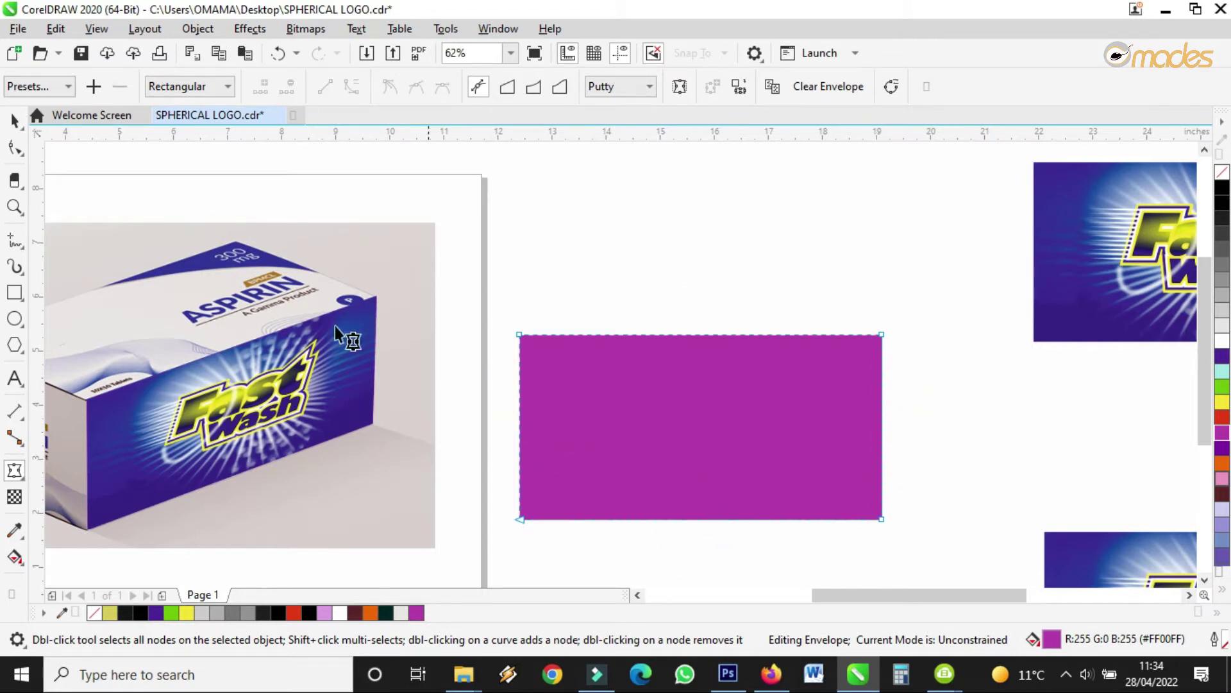
- Move the wide magenta rectangle onto the box photo, over the top face
{"action": "left_click", "coordinate": [18, 120]}
{"action": "scroll", "coordinate": [720, 365], "scroll_direction": "down", "scroll_amount": 2}
{"action": "left_click_drag", "start_coordinate": [721, 387], "coordinate": [495, 317]}
{"action": "scroll", "coordinate": [408, 332], "scroll_direction": "up", "scroll_amount": 2}
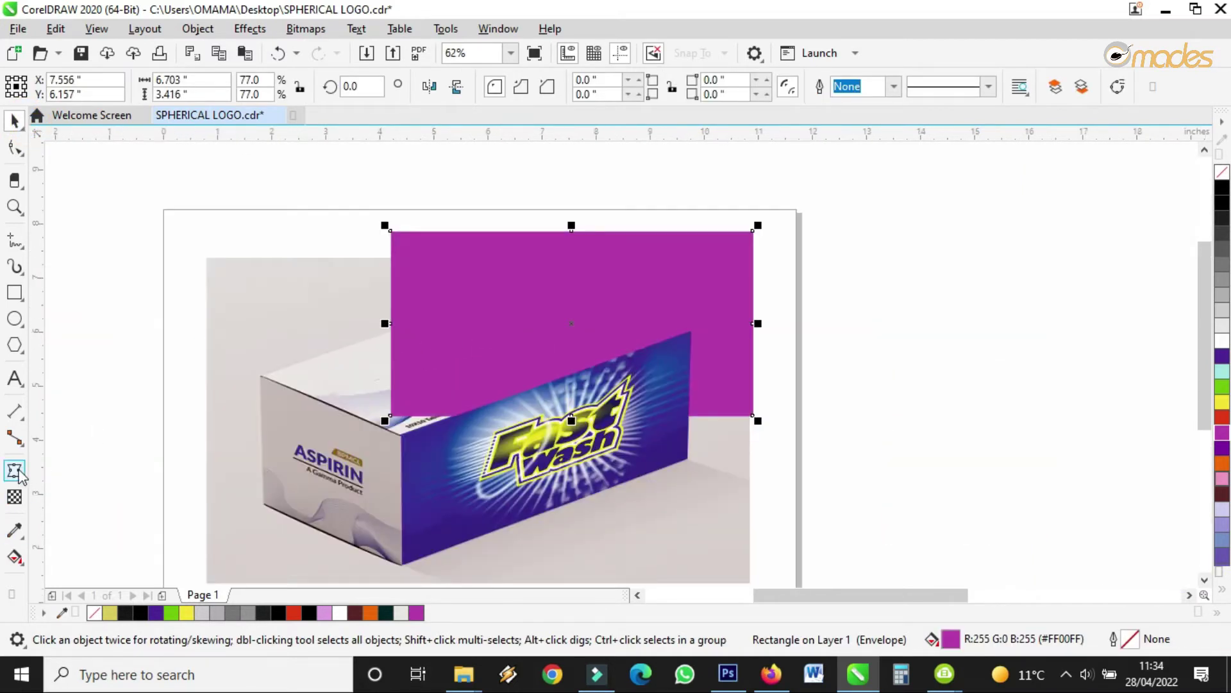
- Reshape the magenta rectangle's envelope, placing its lower-left node on the top face's near corner and its upper-left node on the left corner
{"action": "left_click", "coordinate": [15, 471]}
{"action": "scroll", "coordinate": [391, 405], "scroll_direction": "up", "scroll_amount": 4}
{"action": "left_click_drag", "start_coordinate": [282, 394], "coordinate": [324, 473]}
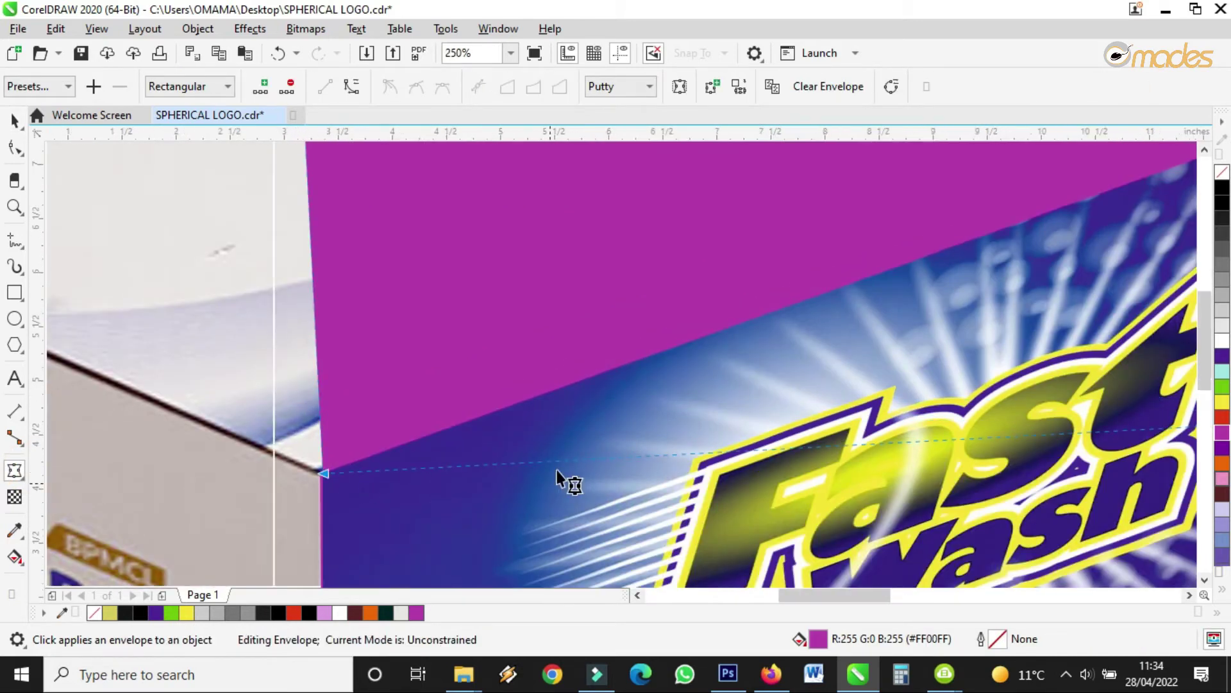
{"action": "scroll", "coordinate": [554, 477], "scroll_direction": "down", "scroll_amount": 4}
{"action": "left_click_drag", "start_coordinate": [383, 397], "coordinate": [349, 394]}
{"action": "scroll", "coordinate": [359, 413], "scroll_direction": "up", "scroll_amount": 4}
{"action": "scroll", "coordinate": [364, 446], "scroll_direction": "down", "scroll_amount": 2}
{"action": "scroll", "coordinate": [635, 363], "scroll_direction": "down", "scroll_amount": 2}
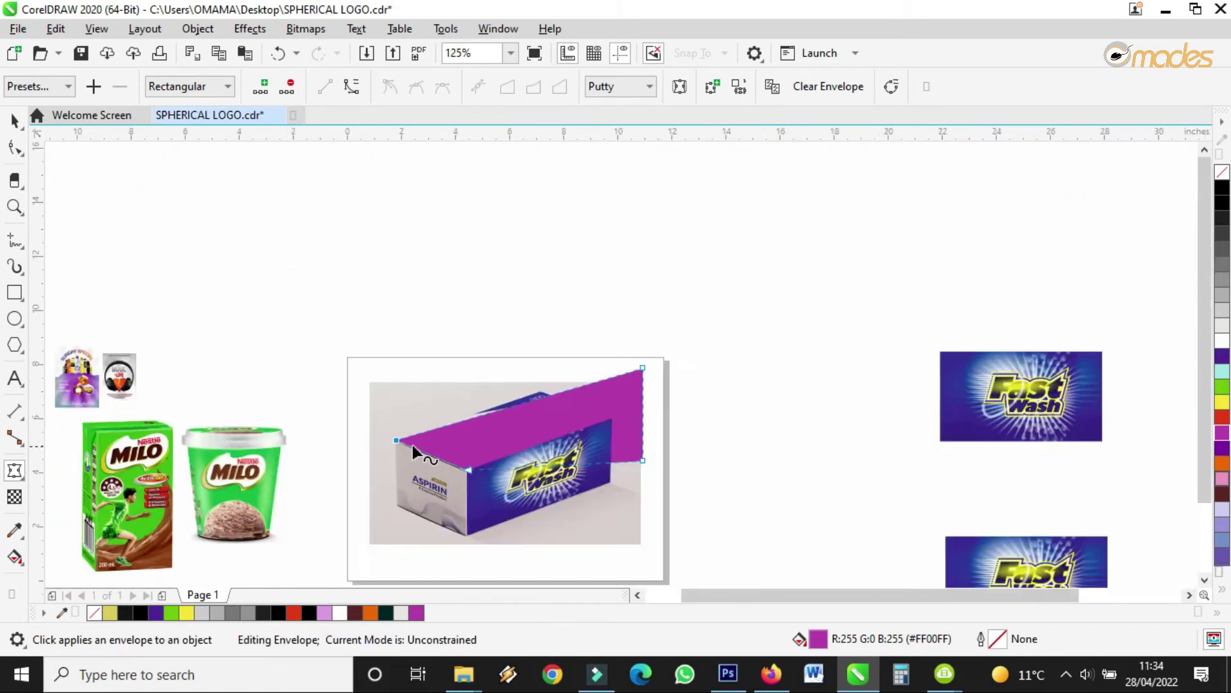
- Place the envelope's upper-right node on the top face's rear corner and its lower-right node on the right corner
{"action": "scroll", "coordinate": [634, 363], "scroll_direction": "up", "scroll_amount": 2}
{"action": "left_click_drag", "start_coordinate": [630, 358], "coordinate": [225, 440]}
{"action": "scroll", "coordinate": [225, 440], "scroll_direction": "down", "scroll_amount": 3}
{"action": "scroll", "coordinate": [540, 348], "scroll_direction": "up", "scroll_amount": 3}
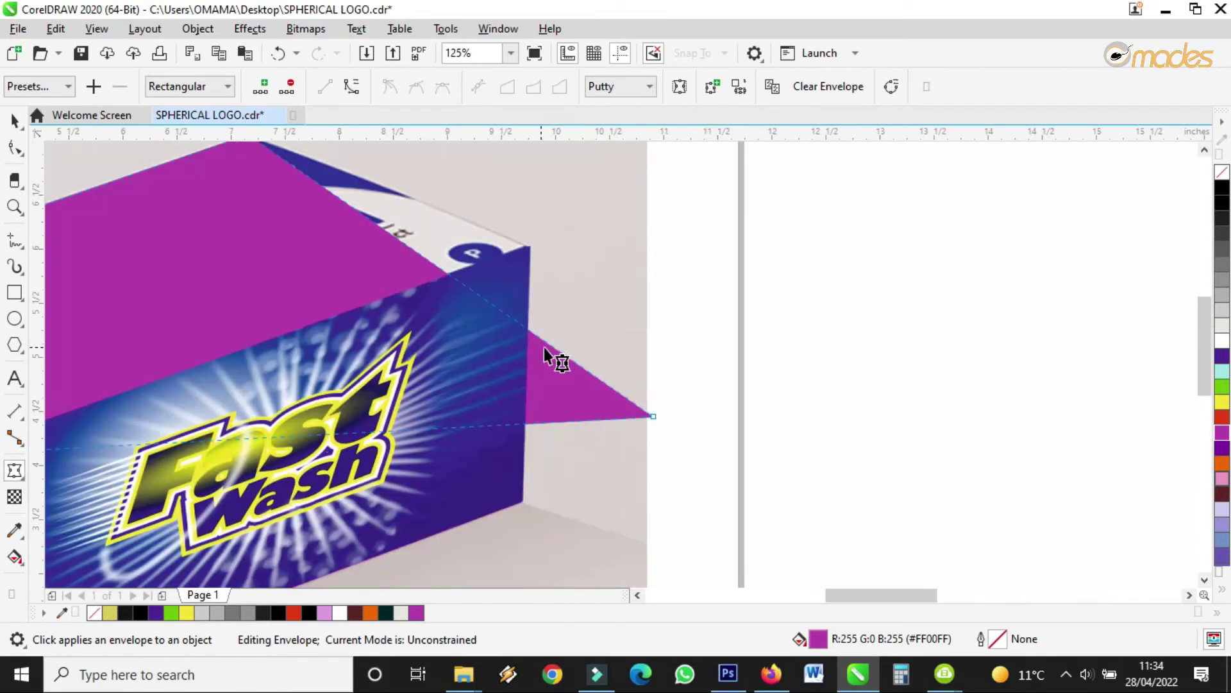
{"action": "left_click_drag", "start_coordinate": [649, 417], "coordinate": [530, 250]}
{"action": "scroll", "coordinate": [417, 195], "scroll_direction": "down", "scroll_amount": 2}
{"action": "scroll", "coordinate": [389, 218], "scroll_direction": "up", "scroll_amount": 4}
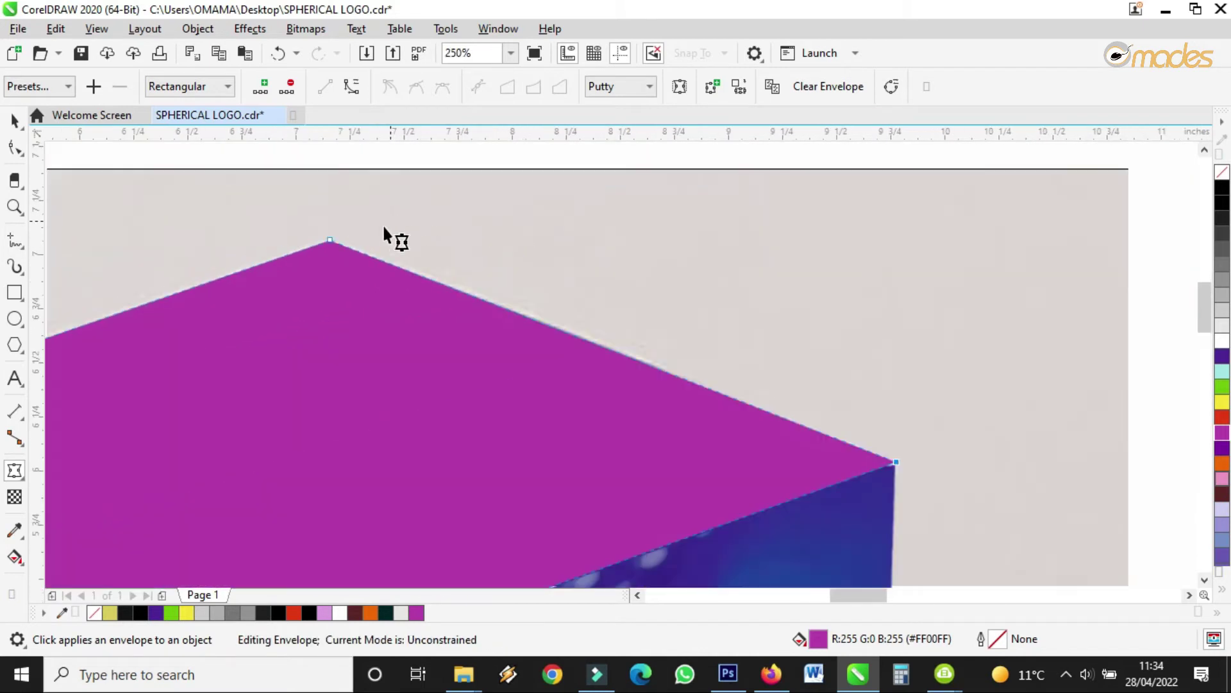
- Fine-tune the magenta shape's rear and near corner nodes to match the edges of the box's top face
{"action": "left_click_drag", "start_coordinate": [331, 239], "coordinate": [331, 236]}
{"action": "scroll", "coordinate": [528, 219], "scroll_direction": "down", "scroll_amount": 2}
{"action": "scroll", "coordinate": [172, 315], "scroll_direction": "up", "scroll_amount": 1}
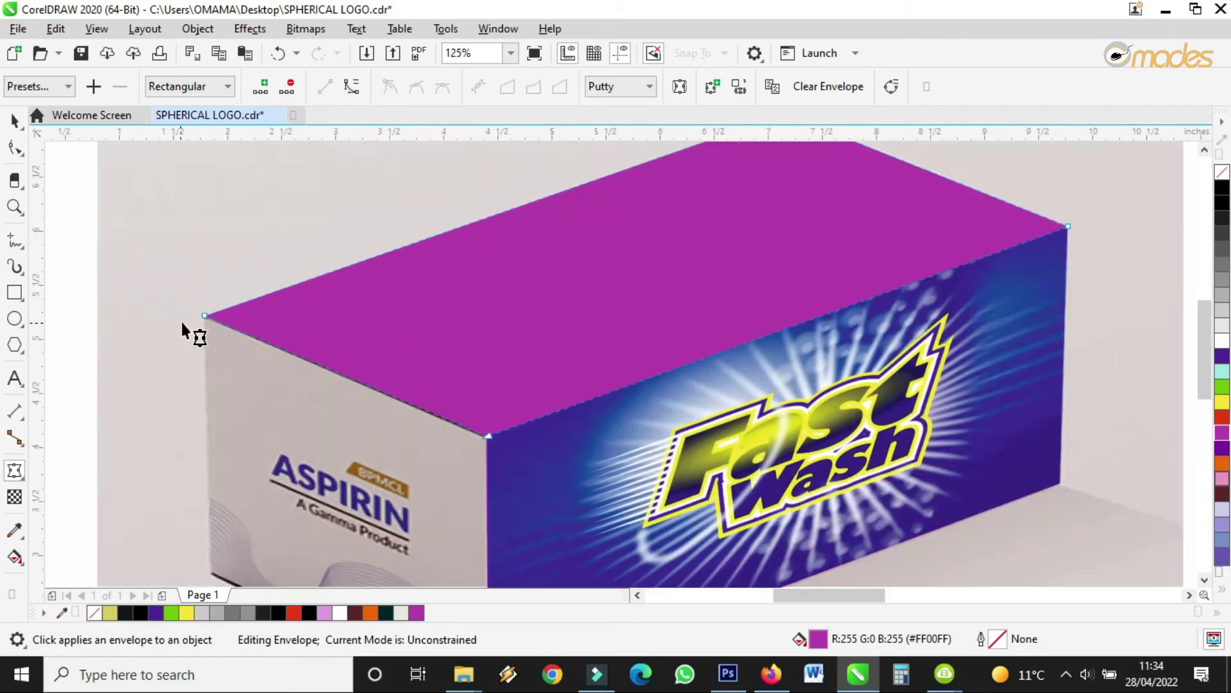
{"action": "left_click_drag", "start_coordinate": [482, 433], "coordinate": [492, 446]}
{"action": "scroll", "coordinate": [491, 442], "scroll_direction": "down", "scroll_amount": 1}
{"action": "scroll", "coordinate": [626, 253], "scroll_direction": "up", "scroll_amount": 3}
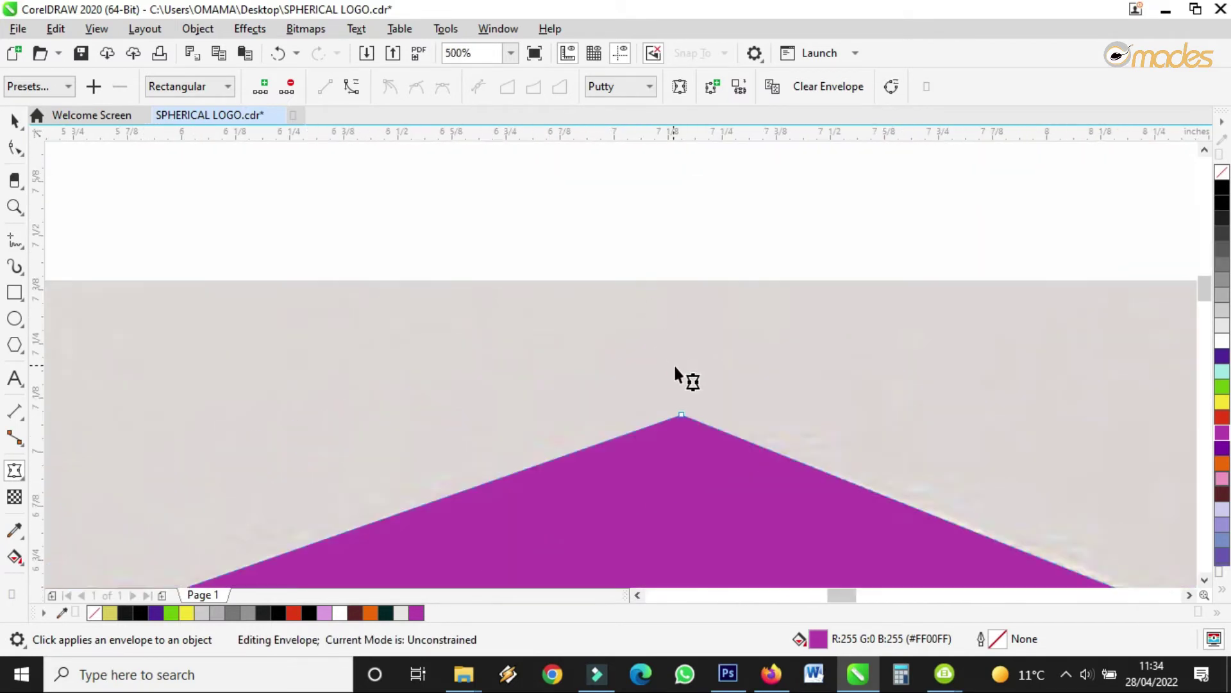
{"action": "left_click_drag", "start_coordinate": [681, 416], "coordinate": [682, 421]}
{"action": "scroll", "coordinate": [682, 421], "scroll_direction": "down", "scroll_amount": 2}
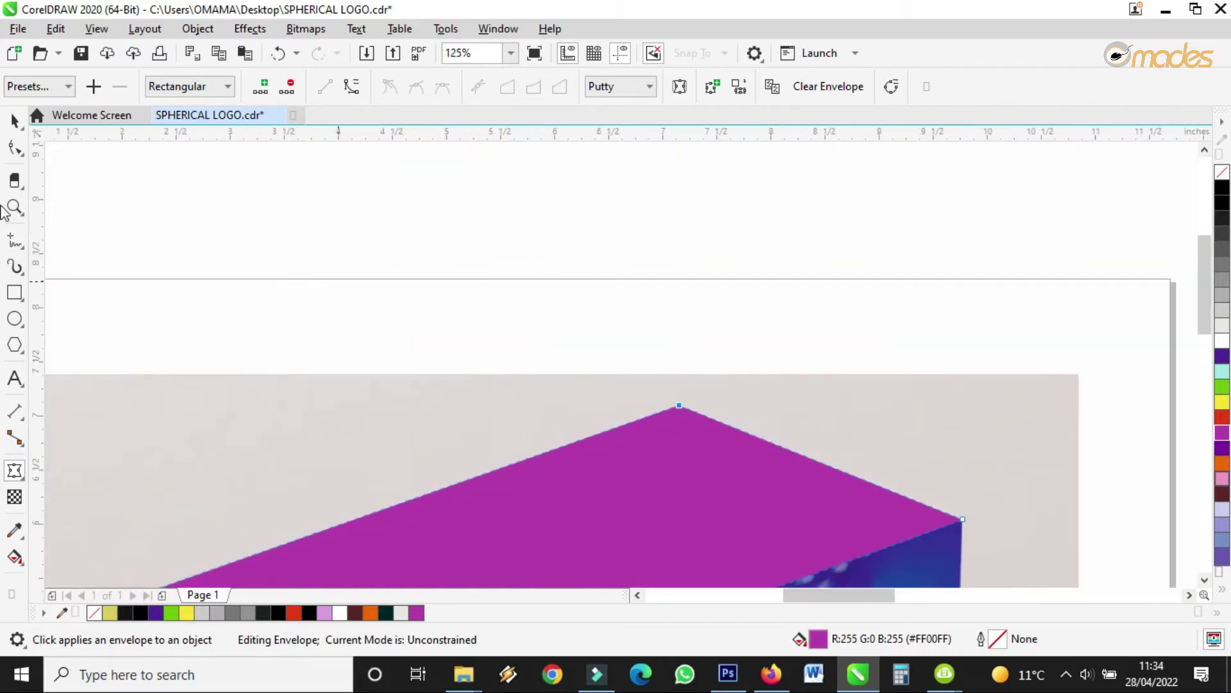
- Move the upper spare Fast Wash image beside the page, next to the box
{"action": "left_click", "coordinate": [14, 120]}
{"action": "scroll", "coordinate": [642, 250], "scroll_direction": "down", "scroll_amount": 2}
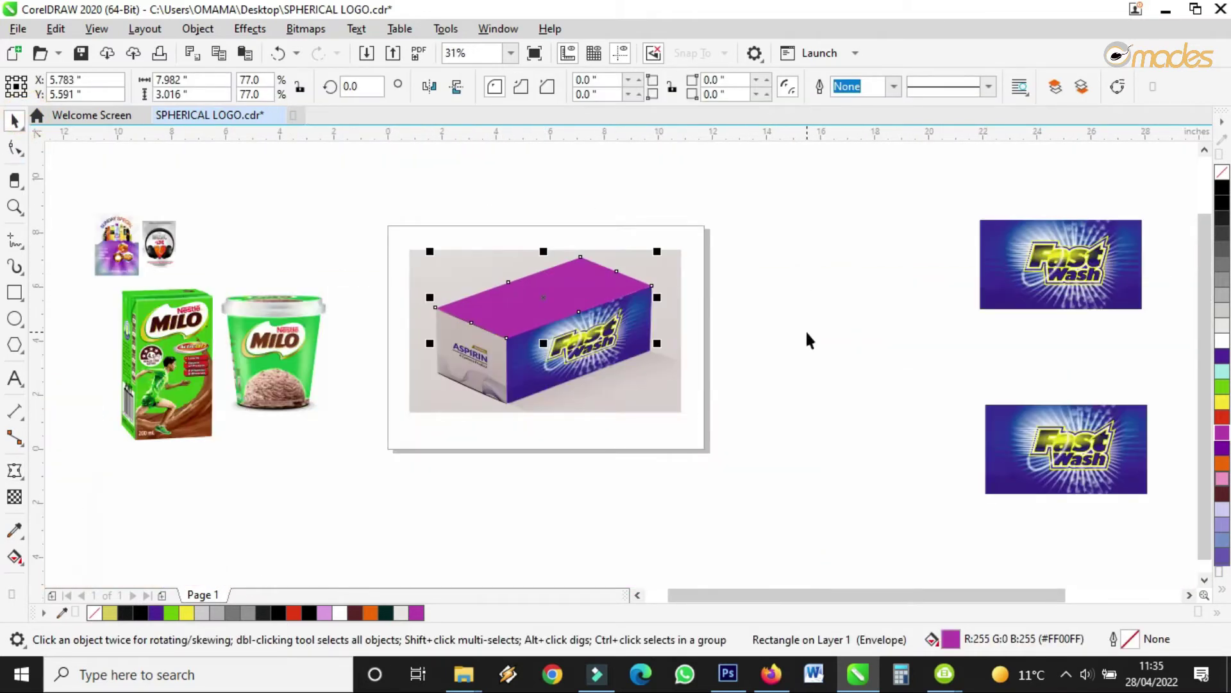
{"action": "left_click_drag", "start_coordinate": [1001, 294], "coordinate": [742, 384]}
{"action": "scroll", "coordinate": [714, 379], "scroll_direction": "up", "scroll_amount": 1}
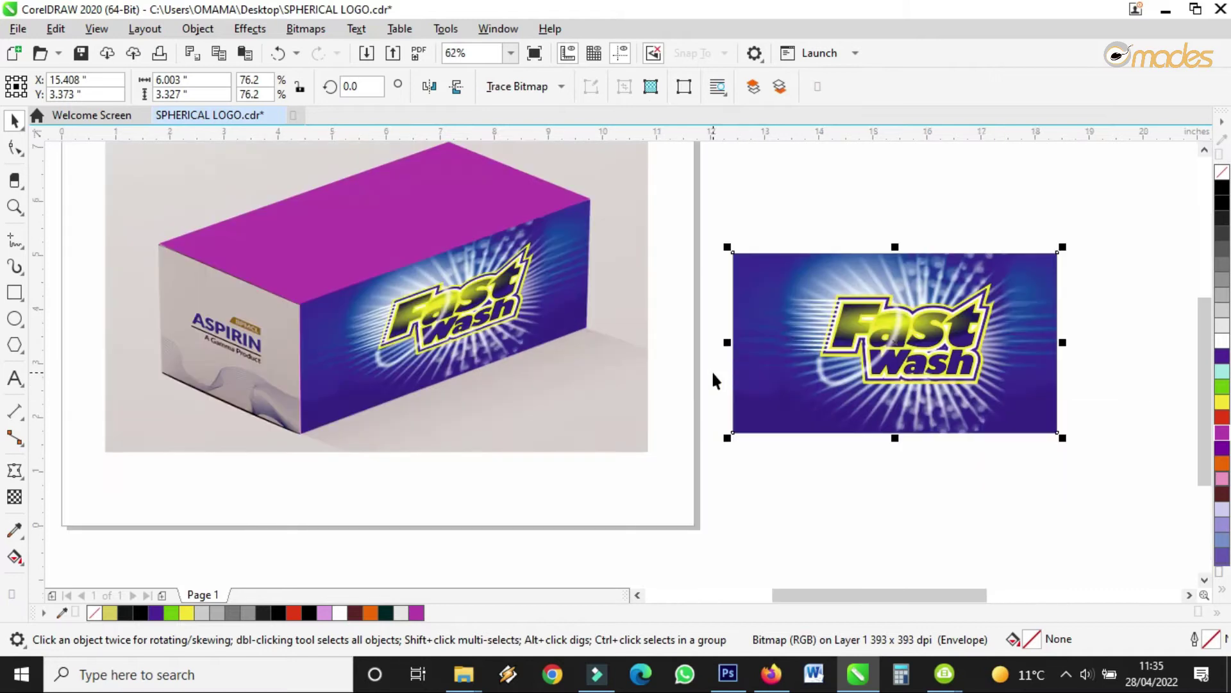
- Convert the Fast Wash image beside the box to an RGB bitmap at 300 dpi
{"action": "left_click", "coordinate": [14, 471]}
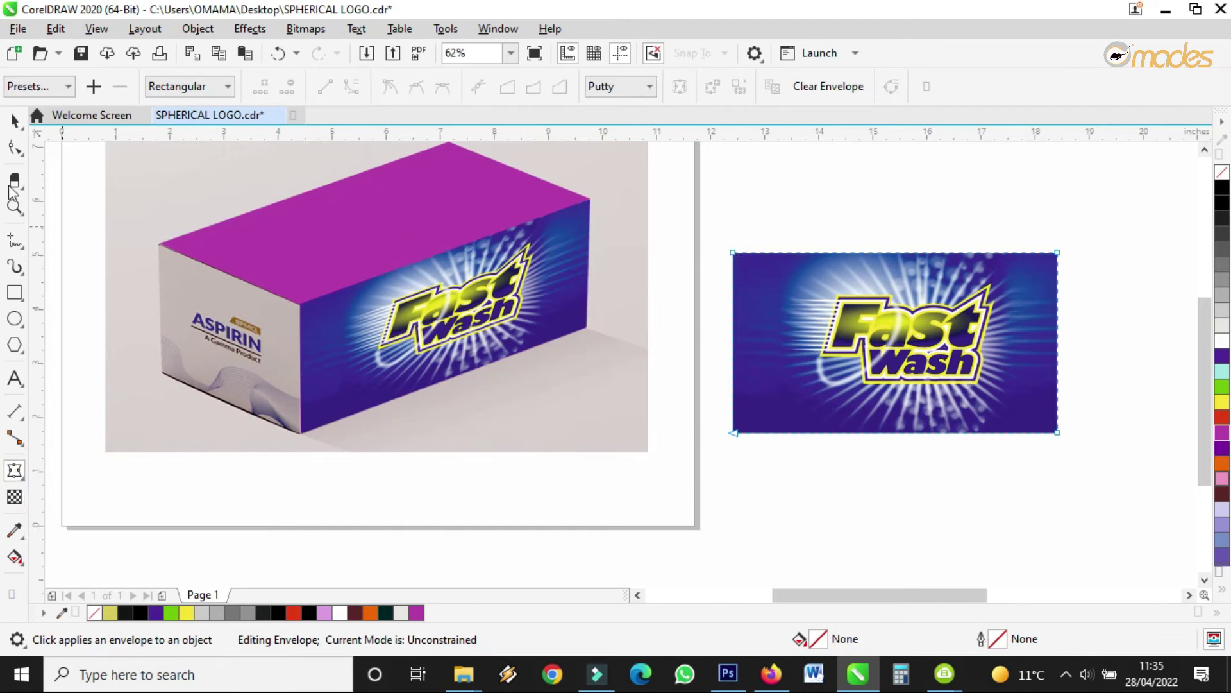
{"action": "left_click", "coordinate": [14, 120]}
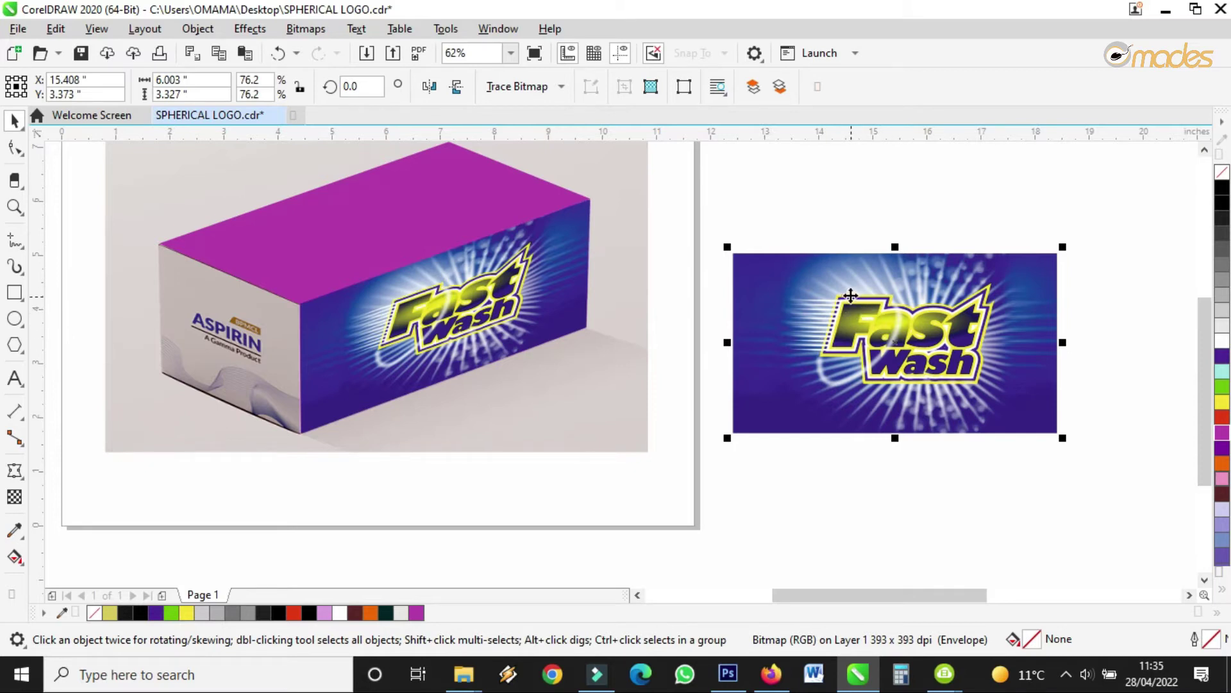
{"action": "left_click", "coordinate": [306, 29]}
{"action": "left_click", "coordinate": [320, 50]}
{"action": "left_click", "coordinate": [651, 432]}
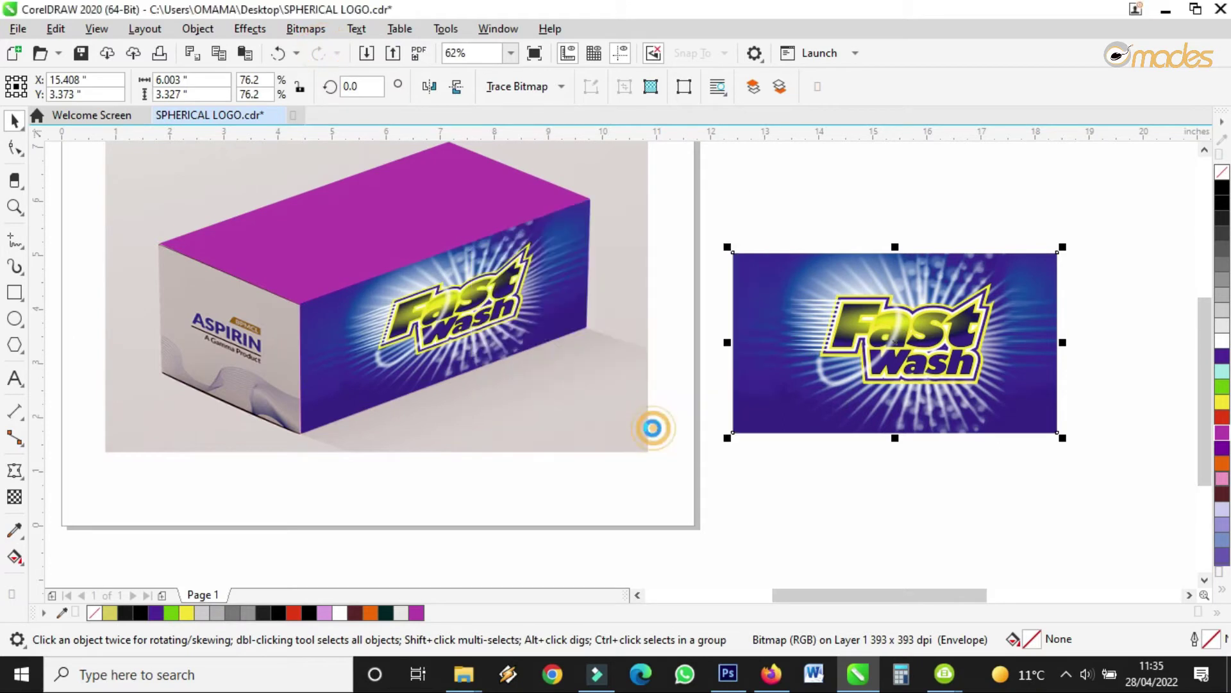
- Try to apply an envelope to the converted Fast Wash bitmap, created from the shape on the box's top face
{"action": "left_click", "coordinate": [14, 473]}
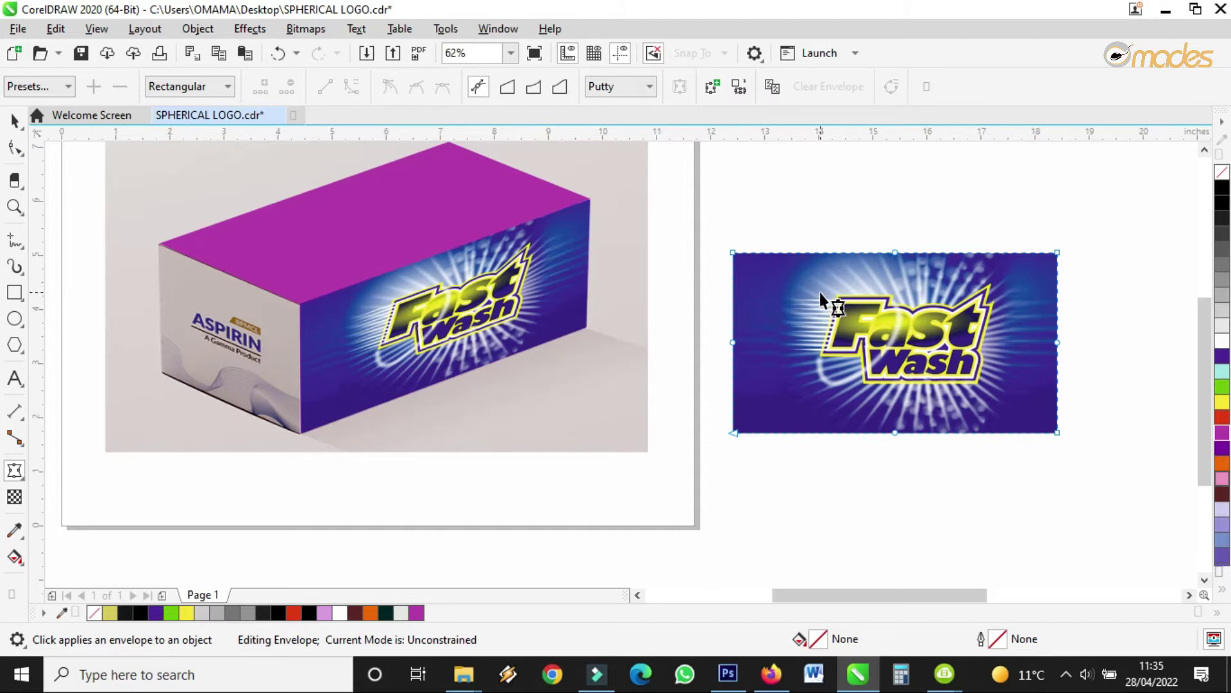
{"action": "left_click", "coordinate": [774, 89]}
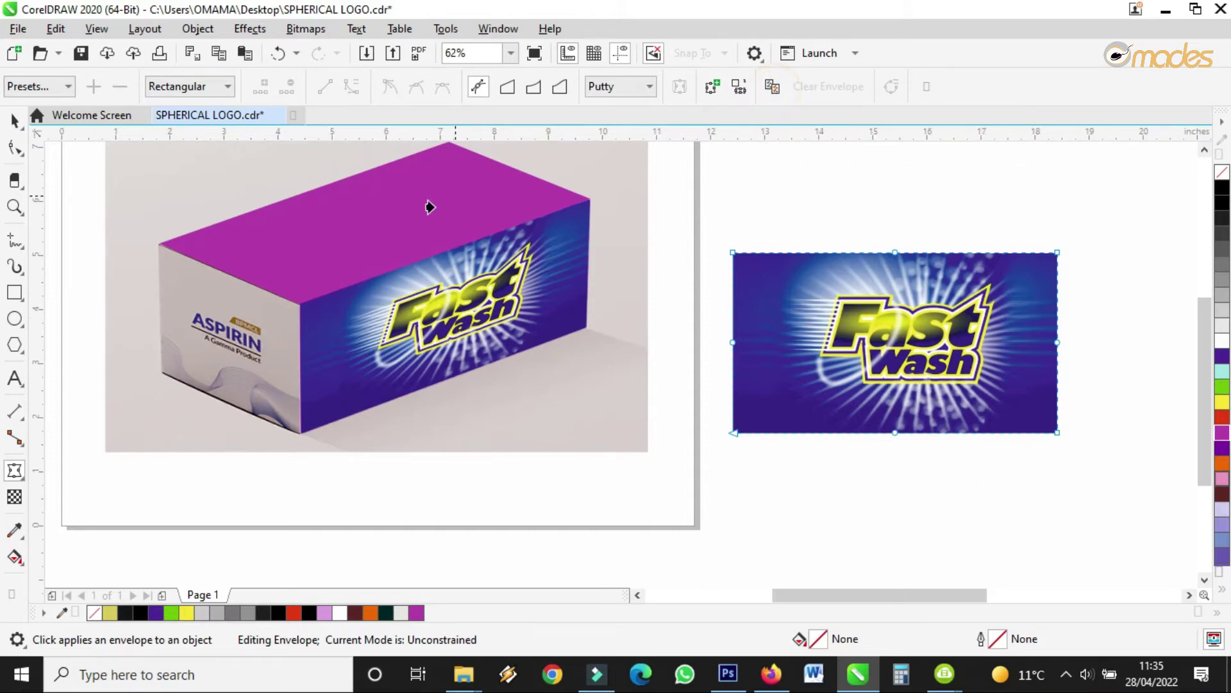
{"action": "left_click", "coordinate": [383, 209]}
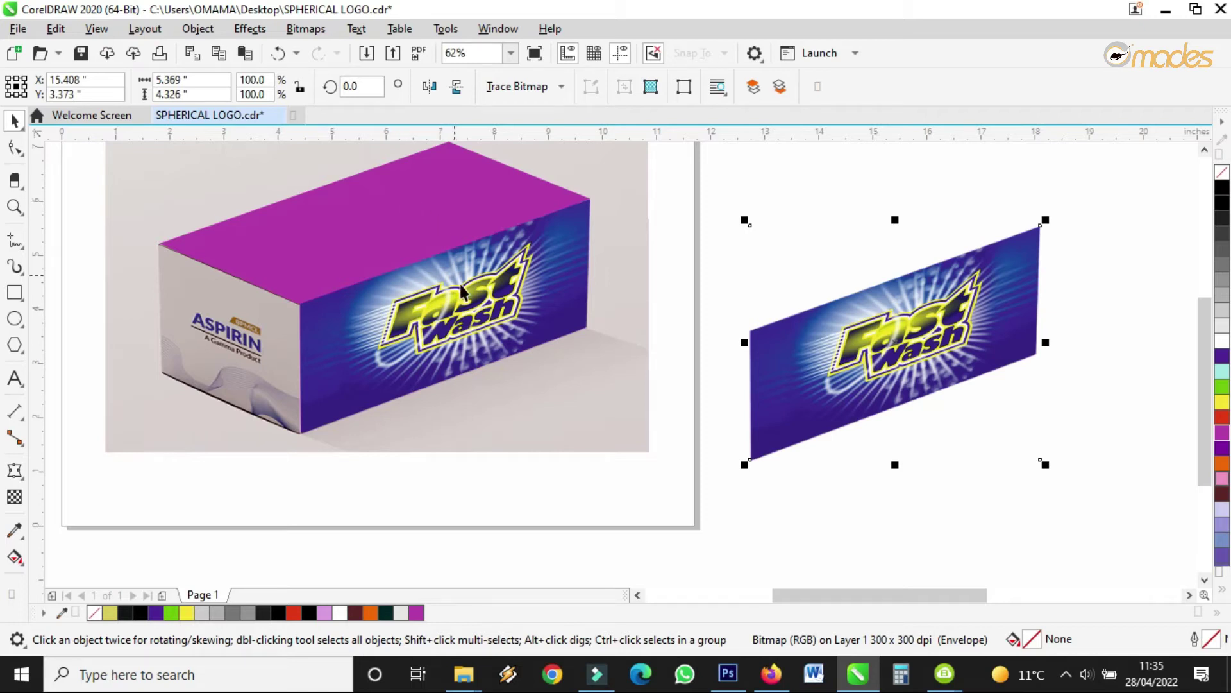
- Shift the side-face Fast Wash image slightly, and undo both this move and the last envelope
{"action": "left_click", "coordinate": [481, 290]}
{"action": "left_click_drag", "start_coordinate": [481, 291], "coordinate": [486, 297]}
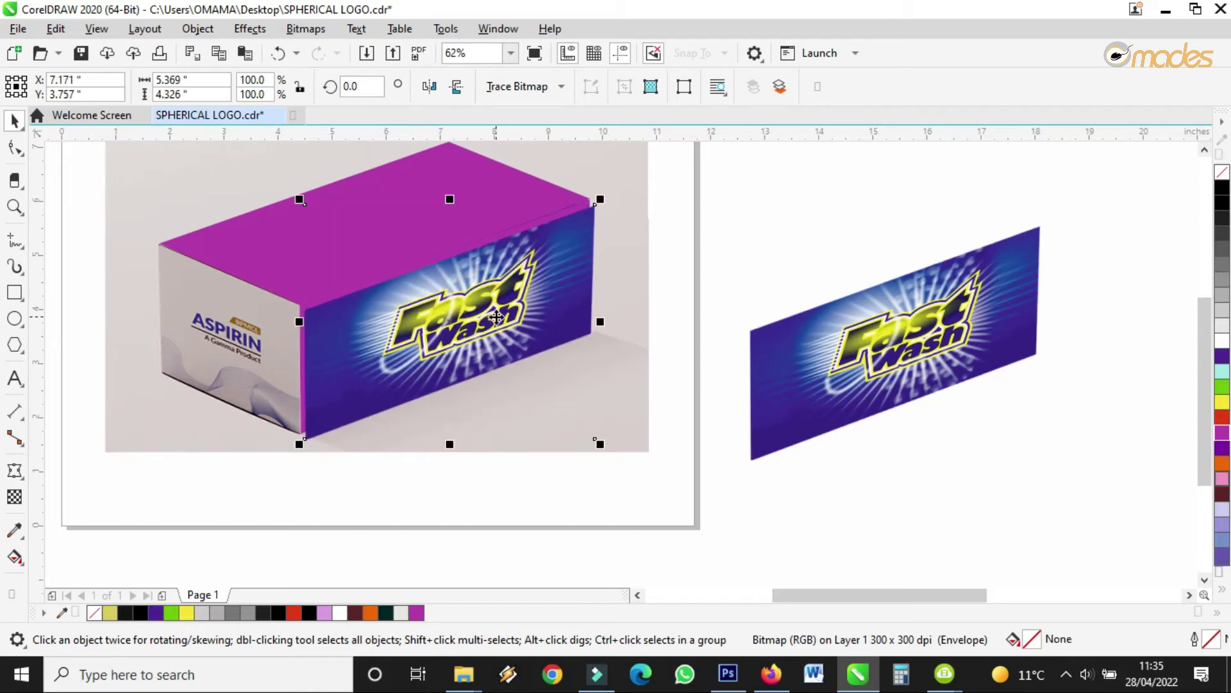
{"action": "key", "text": "ctrl+z"}
{"action": "key", "text": "ctrl+z"}
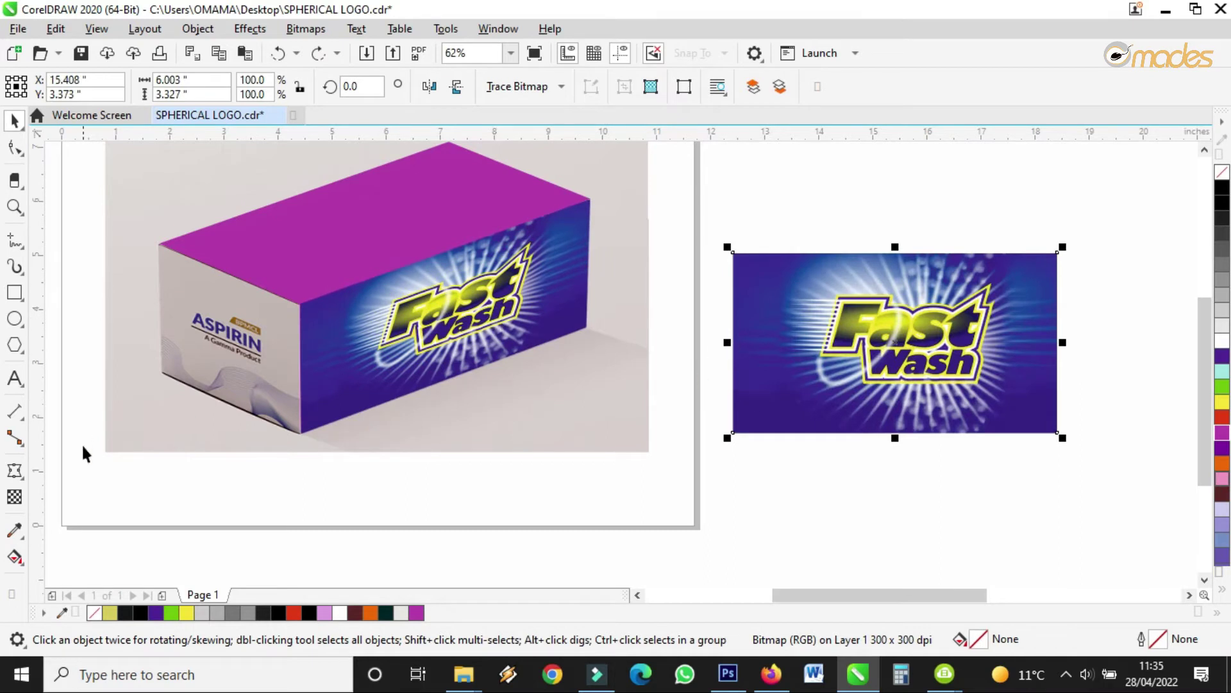
- Apply an envelope to the Fast Wash bitmap, created from the magenta shape at the top face's left corner
{"action": "left_click", "coordinate": [14, 474]}
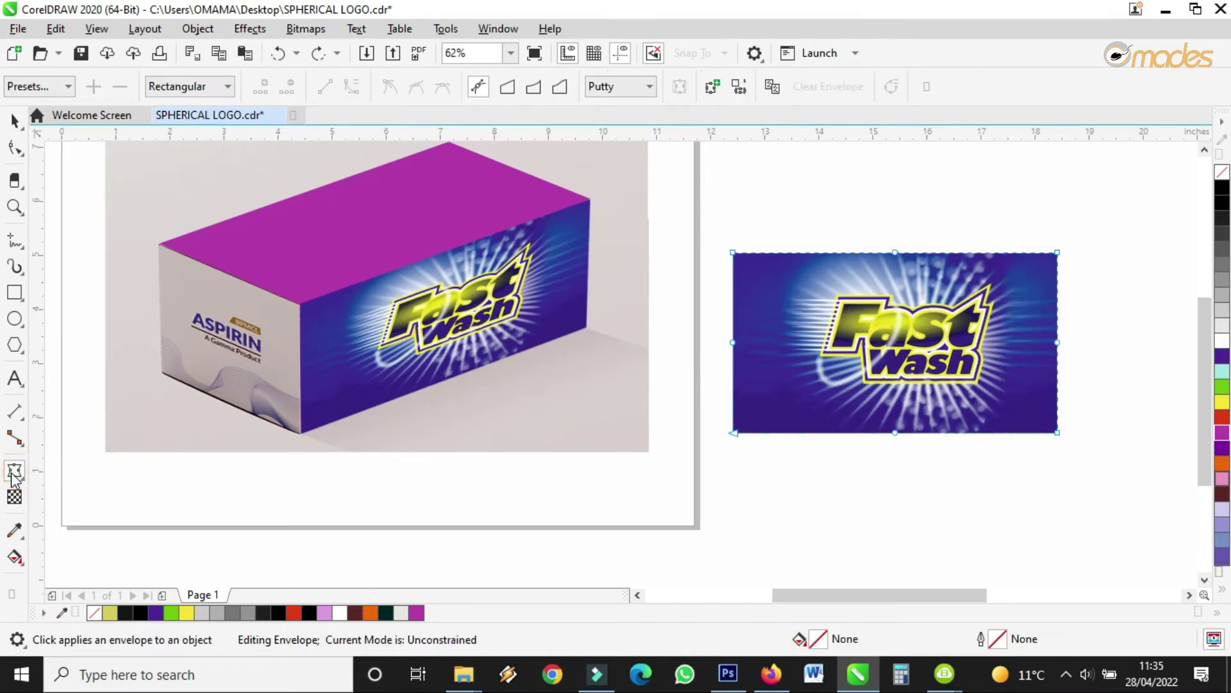
{"action": "left_click", "coordinate": [772, 88]}
{"action": "left_click", "coordinate": [165, 243]}
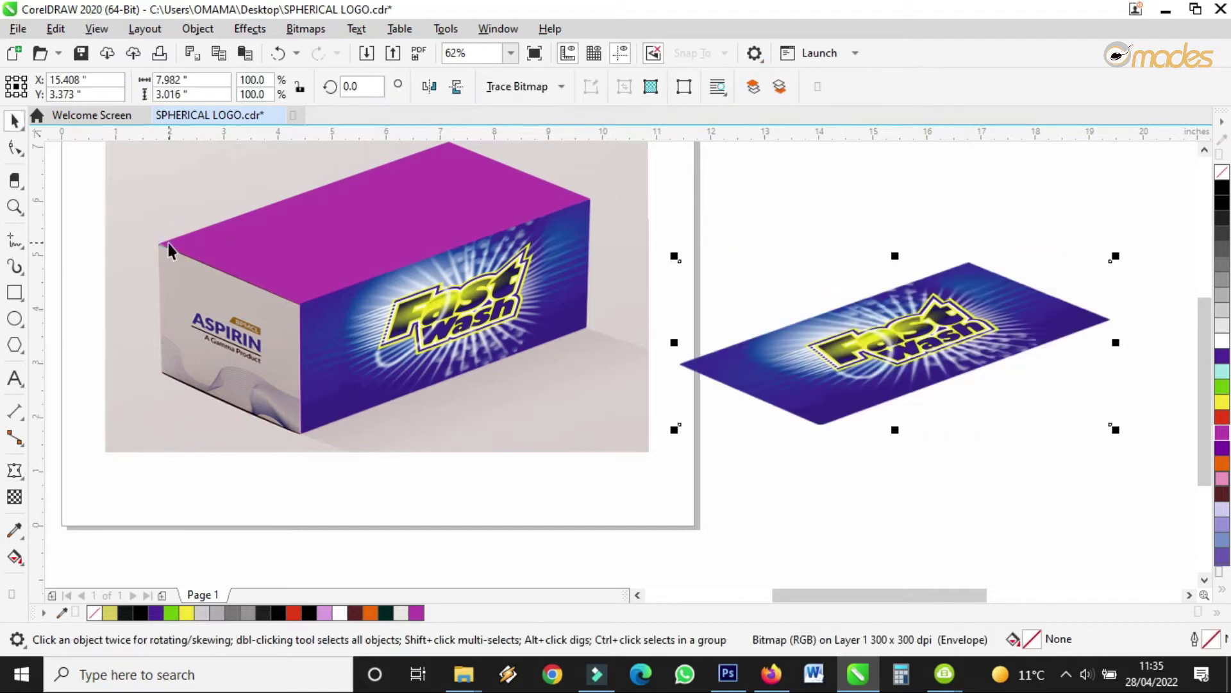
- Move the newly enveloped Fast Wash image onto the box and align it over the magenta top face
{"action": "left_click_drag", "start_coordinate": [860, 334], "coordinate": [418, 239]}
{"action": "scroll", "coordinate": [527, 266], "scroll_direction": "down", "scroll_amount": 1}
{"action": "scroll", "coordinate": [462, 201], "scroll_direction": "up", "scroll_amount": 3}
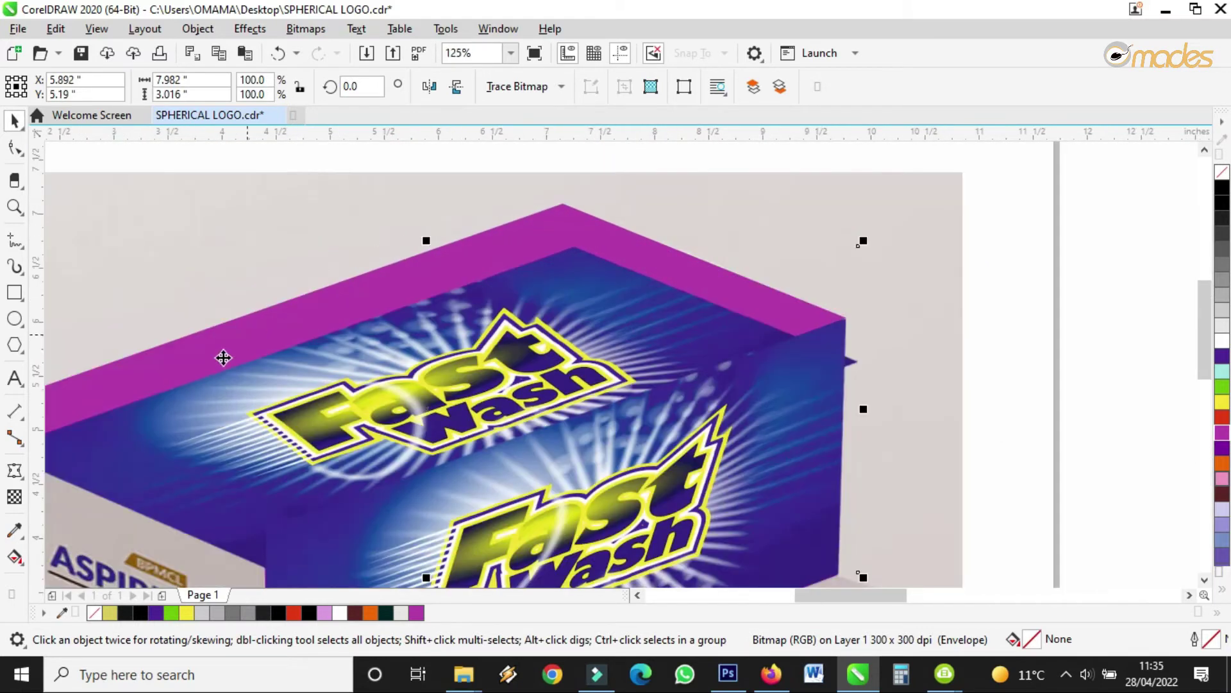
{"action": "scroll", "coordinate": [264, 379], "scroll_direction": "down", "scroll_amount": 1}
{"action": "scroll", "coordinate": [209, 421], "scroll_direction": "up", "scroll_amount": 2}
{"action": "left_click_drag", "start_coordinate": [220, 427], "coordinate": [203, 345]}
{"action": "scroll", "coordinate": [210, 345], "scroll_direction": "down", "scroll_amount": 4}
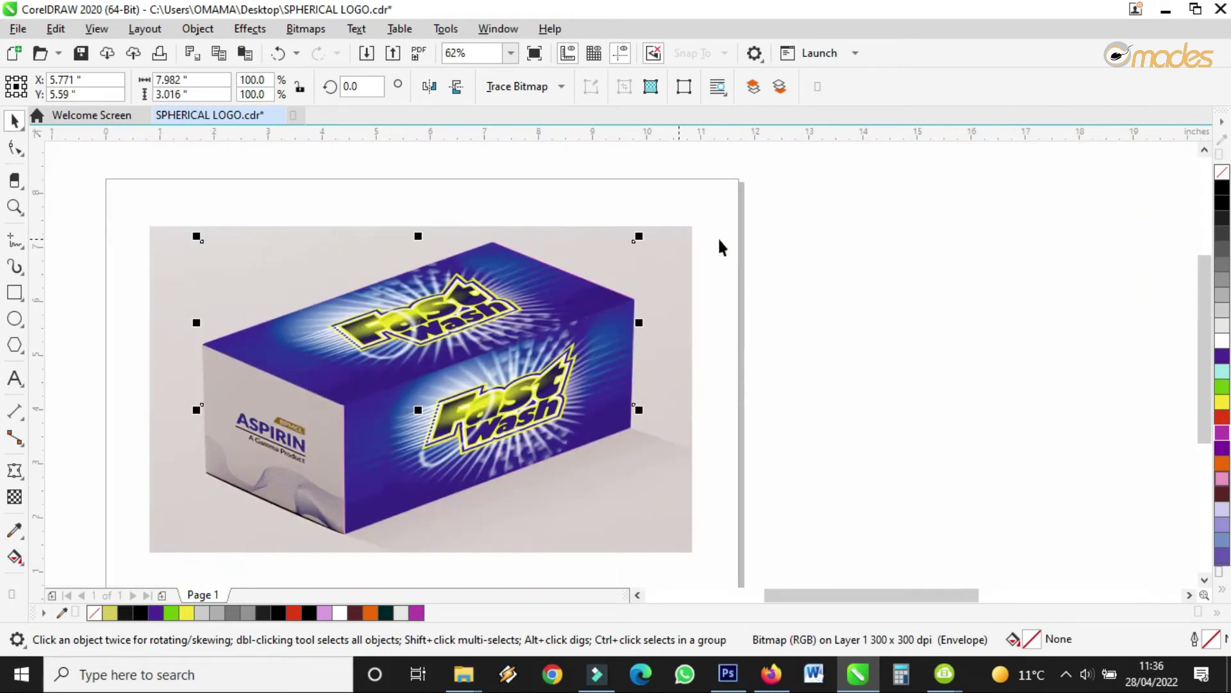
- Move the small magenta rectangle to the lower corner of the page, below the box photo
{"action": "left_click", "coordinate": [833, 250]}
{"action": "scroll", "coordinate": [742, 292], "scroll_direction": "down", "scroll_amount": 6}
{"action": "scroll", "coordinate": [757, 295], "scroll_direction": "up", "scroll_amount": 4}
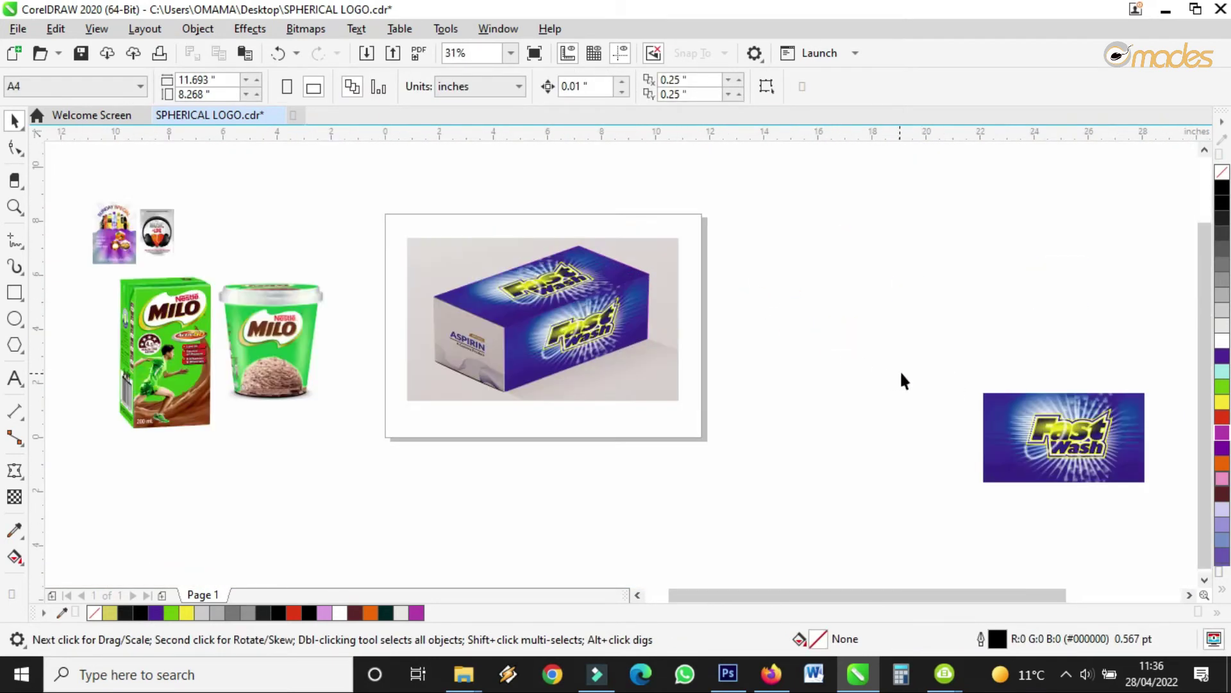
{"action": "scroll", "coordinate": [884, 396], "scroll_direction": "down", "scroll_amount": 2}
{"action": "left_click_drag", "start_coordinate": [1029, 329], "coordinate": [699, 433]}
{"action": "scroll", "coordinate": [695, 431], "scroll_direction": "up", "scroll_amount": 4}
- Start an envelope on the small magenta rectangle and convert all its segments to straight lines
{"action": "left_click", "coordinate": [13, 472]}
{"action": "left_click_drag", "start_coordinate": [561, 318], "coordinate": [855, 553]}
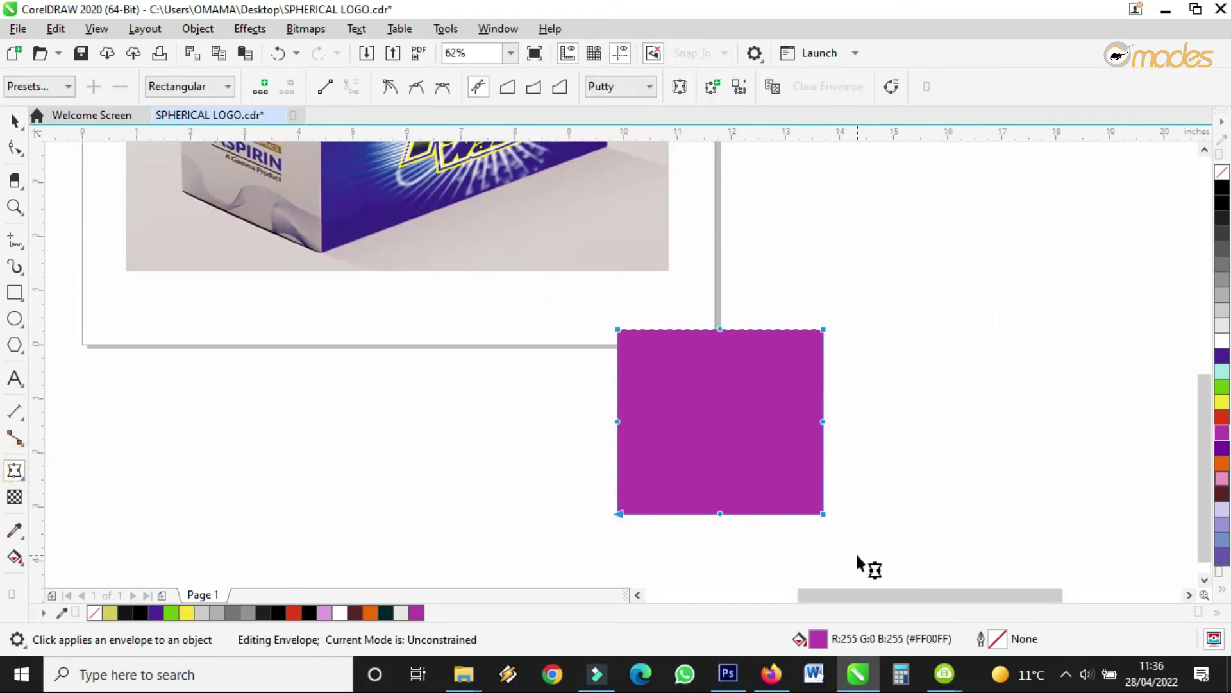
{"action": "left_click", "coordinate": [325, 86]}
- Remove the midpoint envelope nodes from the small magenta rectangle, leaving only the corner nodes
{"action": "scroll", "coordinate": [737, 352], "scroll_direction": "up", "scroll_amount": 4}
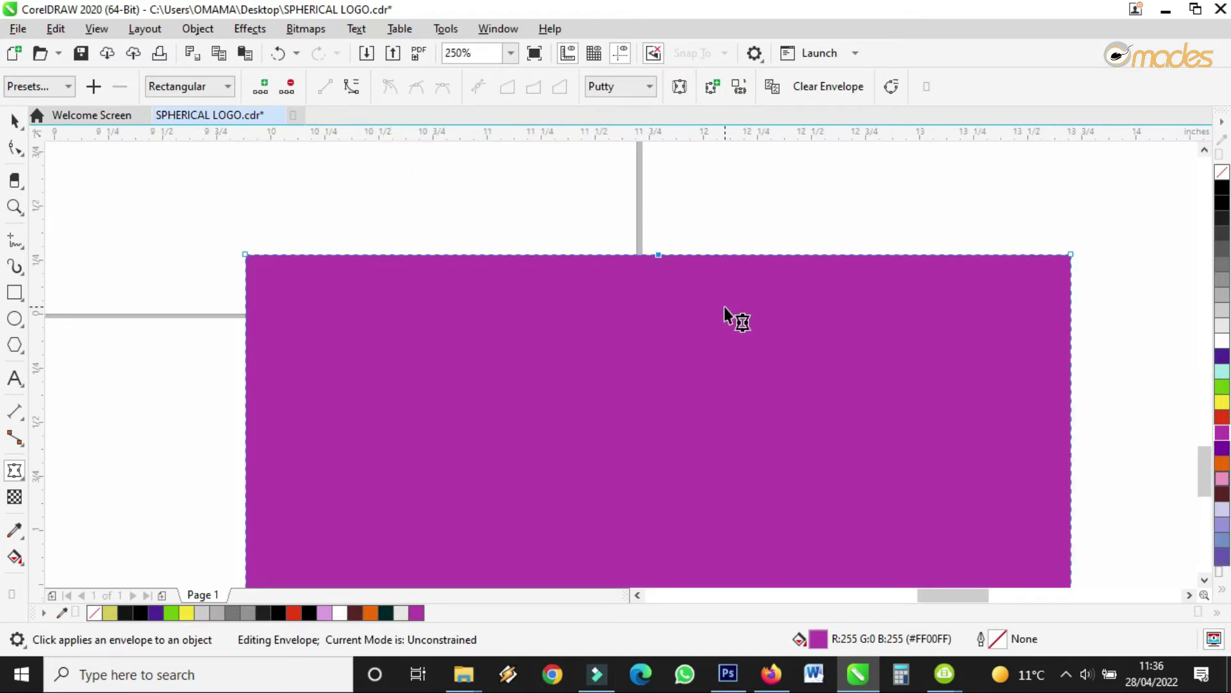
{"action": "left_click", "coordinate": [710, 295]}
{"action": "scroll", "coordinate": [763, 302], "scroll_direction": "down", "scroll_amount": 2}
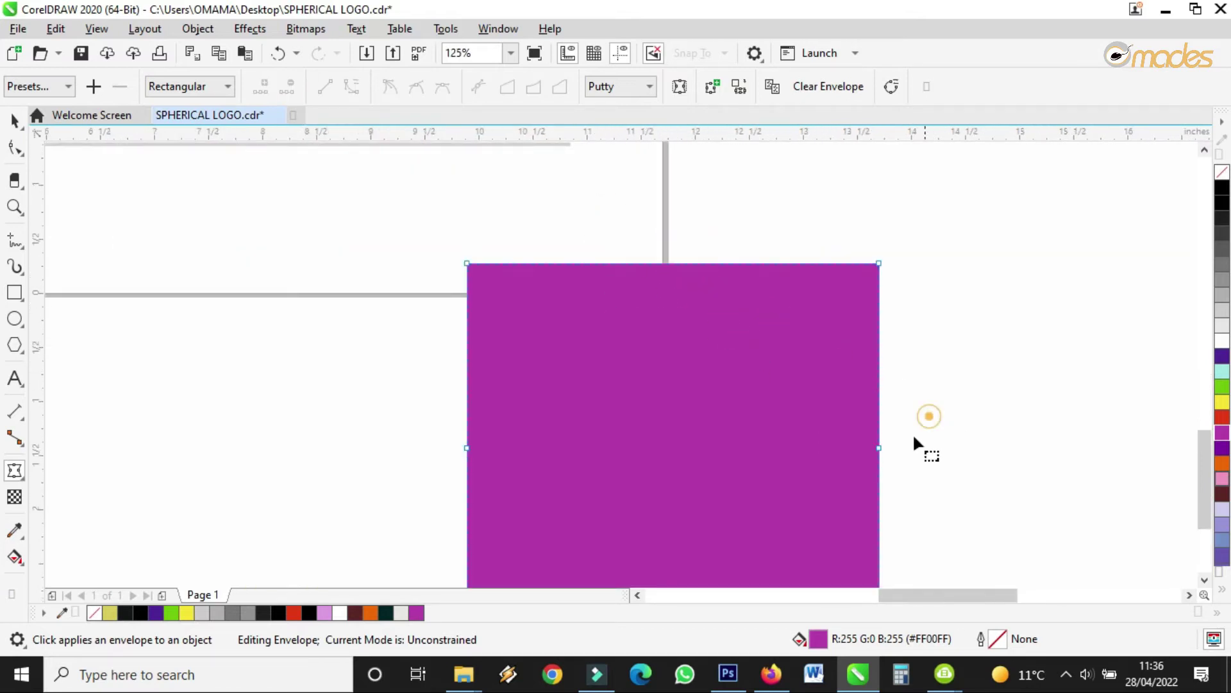
{"action": "scroll", "coordinate": [646, 454], "scroll_direction": "down", "scroll_amount": 3}
{"action": "scroll", "coordinate": [644, 455], "scroll_direction": "up", "scroll_amount": 3}
{"action": "left_click_drag", "start_coordinate": [520, 291], "coordinate": [616, 340]}
{"action": "left_click", "coordinate": [761, 538]}
{"action": "scroll", "coordinate": [837, 433], "scroll_direction": "down", "scroll_amount": 4}
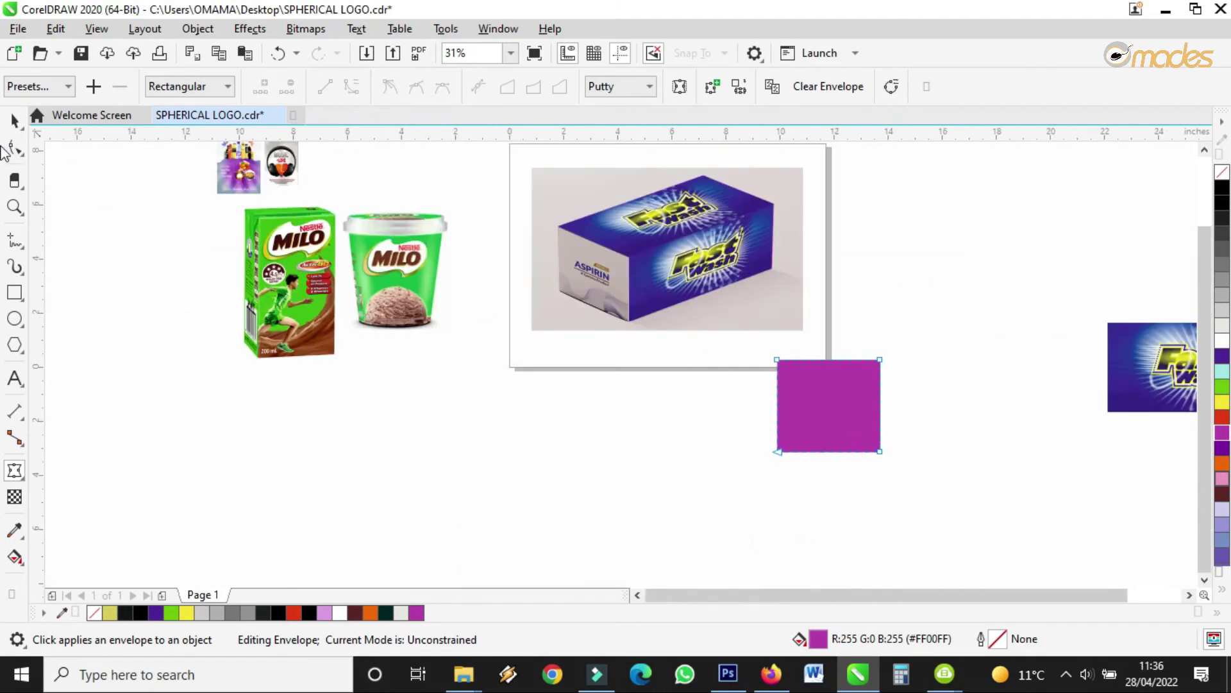
- Move the small magenta rectangle onto the box photo, over the uncovered end face with the Aspirin label
{"action": "left_click", "coordinate": [14, 120]}
{"action": "left_click_drag", "start_coordinate": [814, 400], "coordinate": [606, 287]}
{"action": "scroll", "coordinate": [571, 270], "scroll_direction": "up", "scroll_amount": 4}
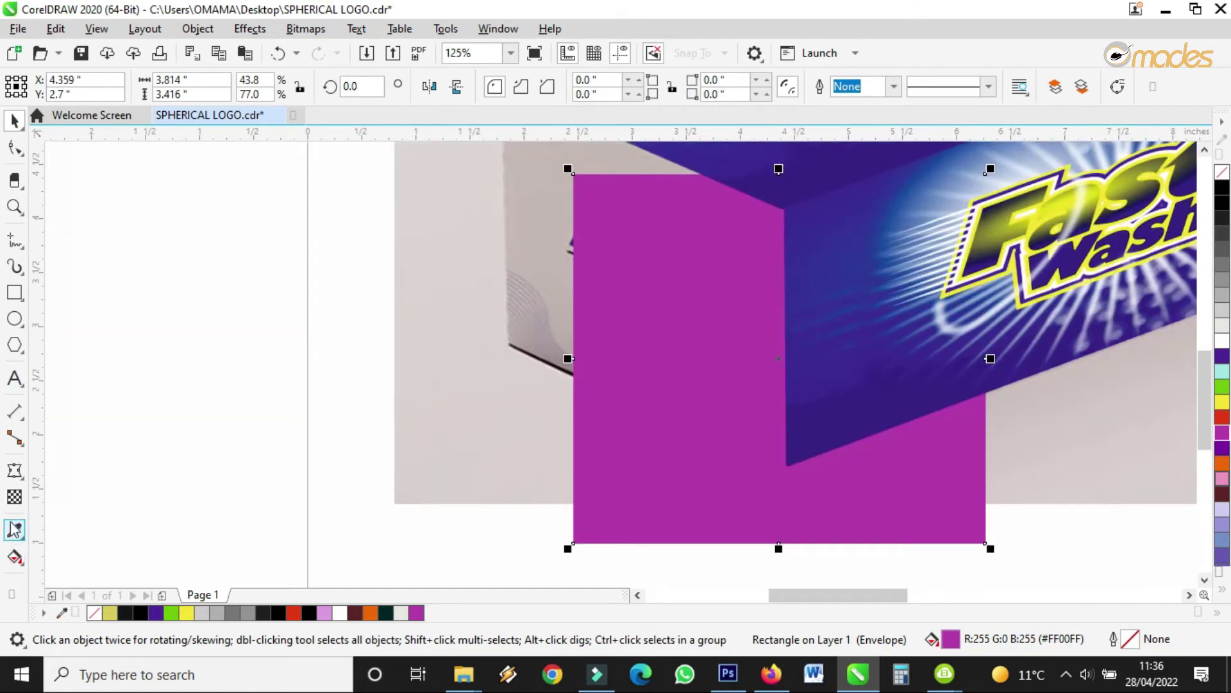
- Edit the magenta rectangle's envelope and place its two left corner nodes on the outer corners of the box's end face
{"action": "left_click", "coordinate": [14, 472]}
{"action": "scroll", "coordinate": [636, 305], "scroll_direction": "down", "scroll_amount": 4}
{"action": "scroll", "coordinate": [653, 349], "scroll_direction": "up", "scroll_amount": 4}
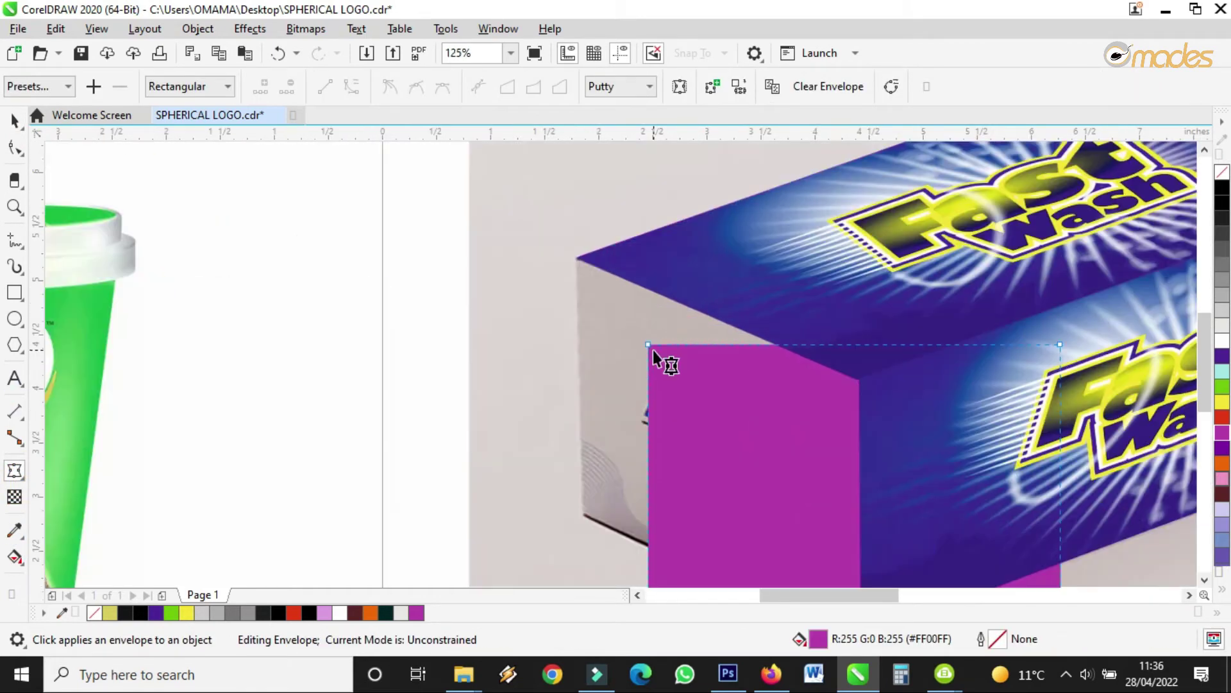
{"action": "left_click_drag", "start_coordinate": [652, 348], "coordinate": [576, 256]}
{"action": "scroll", "coordinate": [577, 257], "scroll_direction": "down", "scroll_amount": 2}
{"action": "left_click_drag", "start_coordinate": [629, 487], "coordinate": [594, 386]}
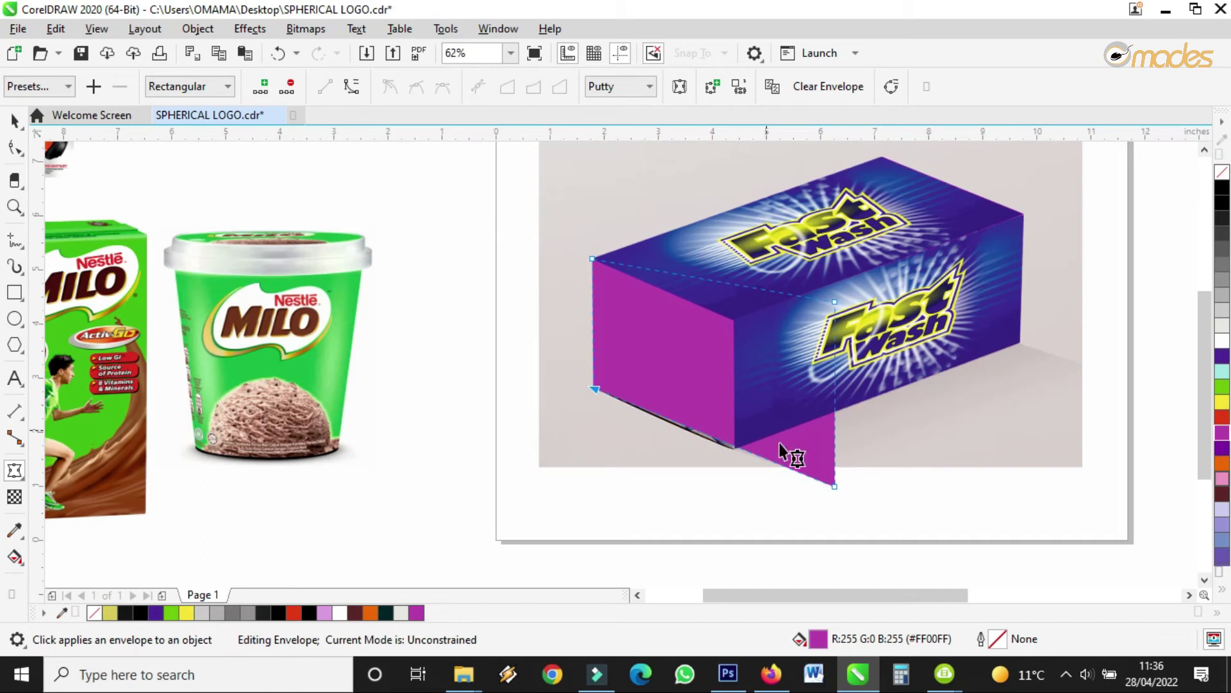
- Place the envelope's two right corner nodes on the box's front vertical edge and adjust the magenta shape's lower edge
{"action": "left_click_drag", "start_coordinate": [832, 485], "coordinate": [752, 452]}
{"action": "scroll", "coordinate": [726, 446], "scroll_direction": "up", "scroll_amount": 4}
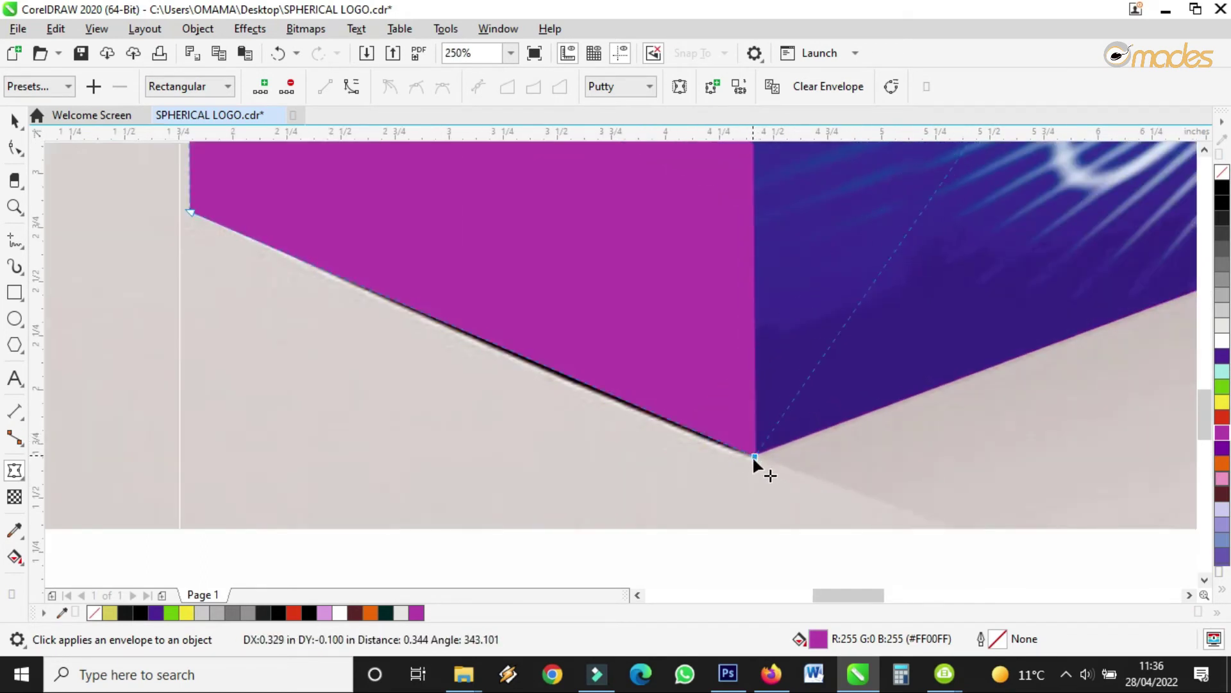
{"action": "scroll", "coordinate": [752, 452], "scroll_direction": "down", "scroll_amount": 2}
{"action": "left_click_drag", "start_coordinate": [955, 167], "coordinate": [755, 206]}
{"action": "left_click_drag", "start_coordinate": [755, 460], "coordinate": [754, 463]}
{"action": "left_click_drag", "start_coordinate": [473, 338], "coordinate": [475, 345]}
{"action": "scroll", "coordinate": [610, 391], "scroll_direction": "down", "scroll_amount": 3}
{"action": "scroll", "coordinate": [590, 353], "scroll_direction": "up", "scroll_amount": 5}
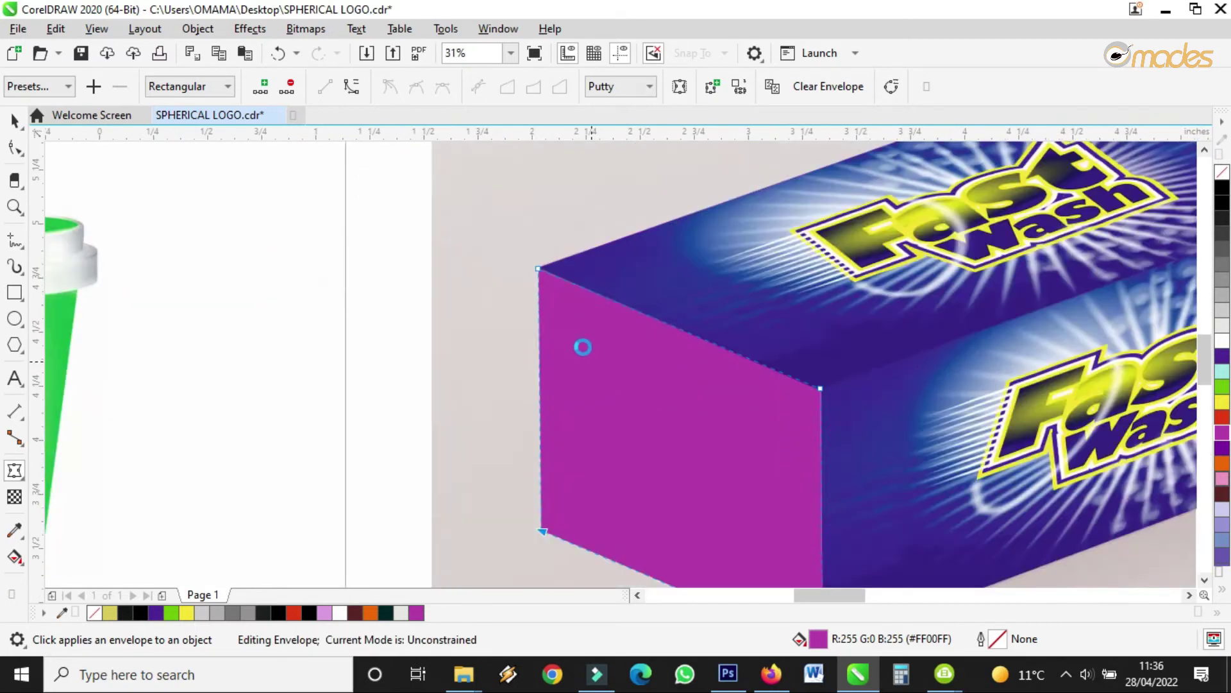
- Fine-tune the two upper envelope nodes of the magenta end face to meet the box's corners exactly
{"action": "scroll", "coordinate": [484, 189], "scroll_direction": "up", "scroll_amount": 5}
{"action": "left_click", "coordinate": [479, 190]}
{"action": "left_click_drag", "start_coordinate": [479, 190], "coordinate": [483, 184]}
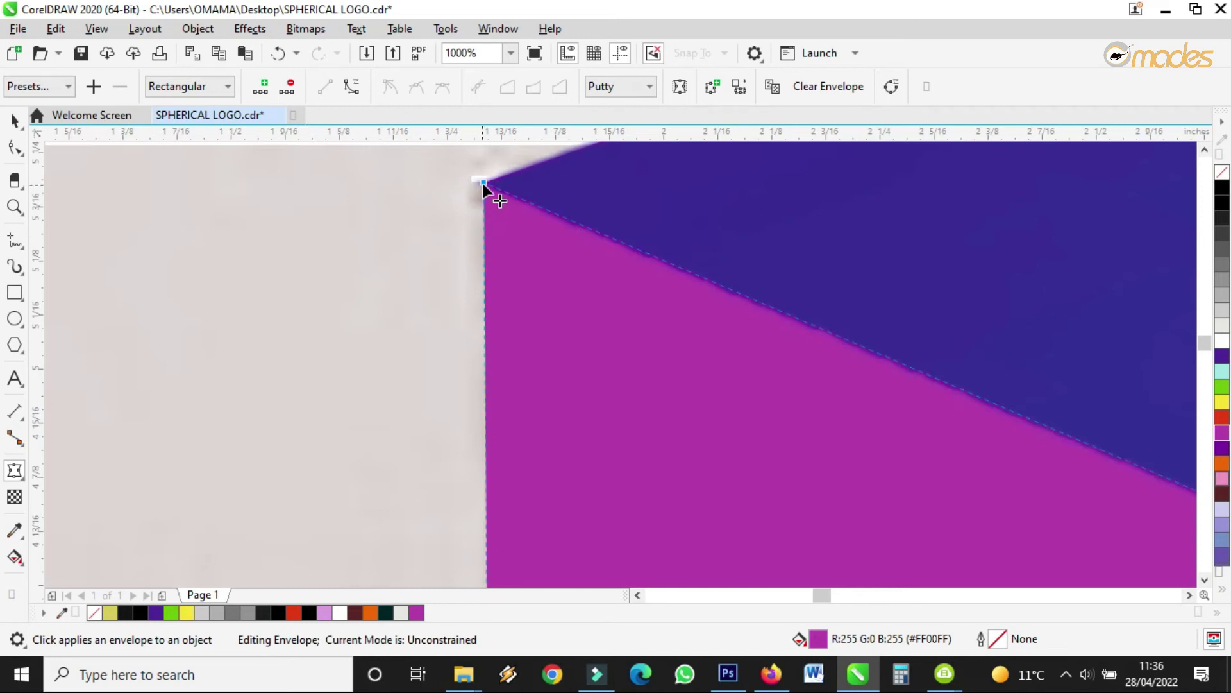
{"action": "scroll", "coordinate": [551, 264], "scroll_direction": "down", "scroll_amount": 5}
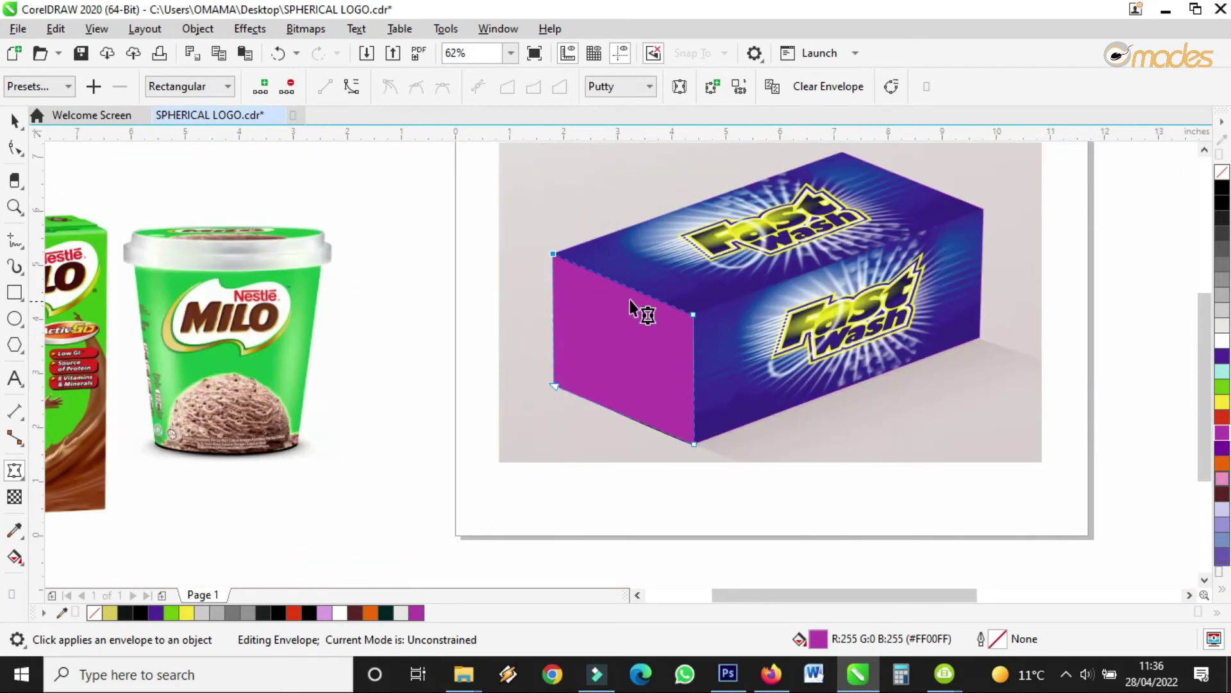
{"action": "scroll", "coordinate": [693, 316], "scroll_direction": "up", "scroll_amount": 8}
{"action": "left_click_drag", "start_coordinate": [703, 364], "coordinate": [729, 376]}
{"action": "scroll", "coordinate": [729, 375], "scroll_direction": "down", "scroll_amount": 3}
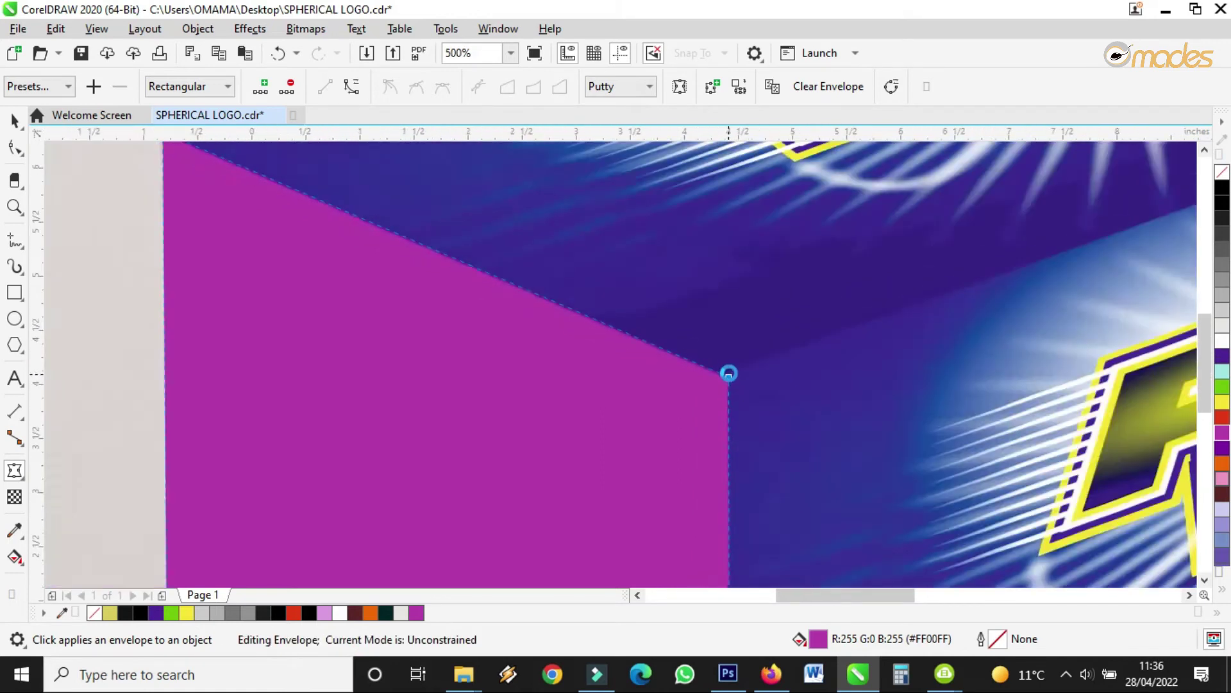
{"action": "scroll", "coordinate": [729, 374], "scroll_direction": "down", "scroll_amount": 6}
- Reposition the spare flat Fast Wash image in the empty area beside the page
{"action": "left_click", "coordinate": [12, 108]}
{"action": "scroll", "coordinate": [610, 333], "scroll_direction": "down", "scroll_amount": 4}
{"action": "left_click_drag", "start_coordinate": [642, 344], "coordinate": [740, 351]}
{"action": "scroll", "coordinate": [699, 363], "scroll_direction": "up", "scroll_amount": 6}
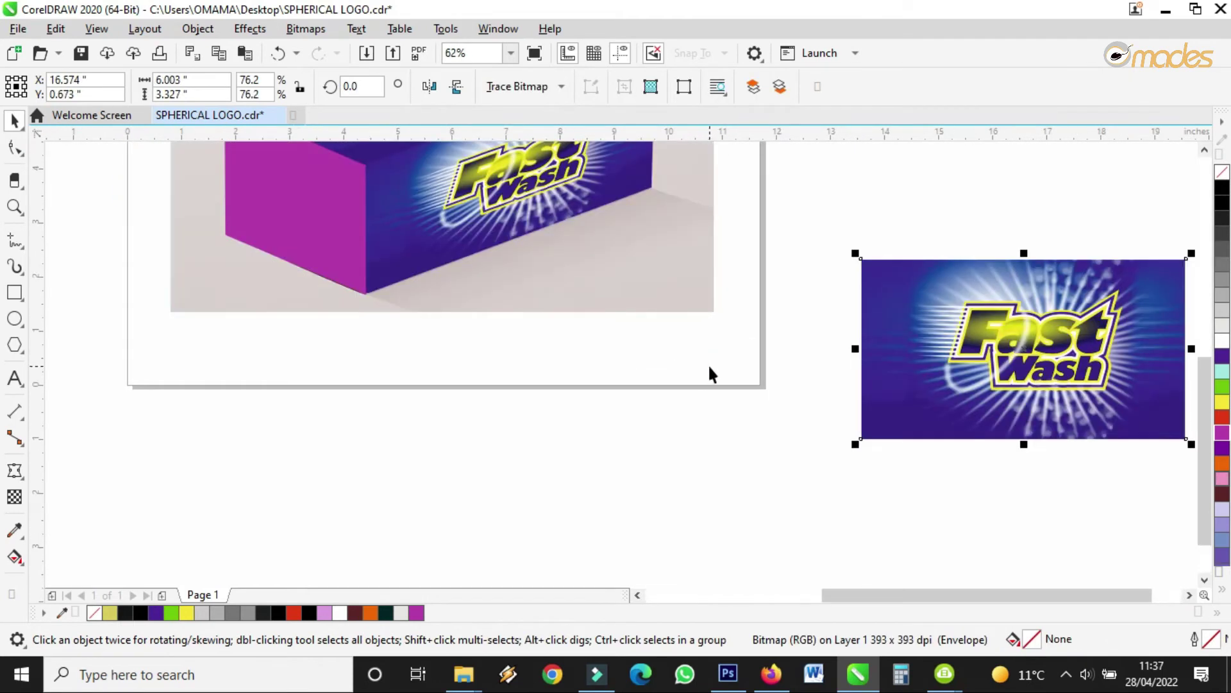
- Fine-tune the magenta end face's lower front envelope node to match the box's bottom corner
{"action": "scroll", "coordinate": [366, 257], "scroll_direction": "up", "scroll_amount": 4}
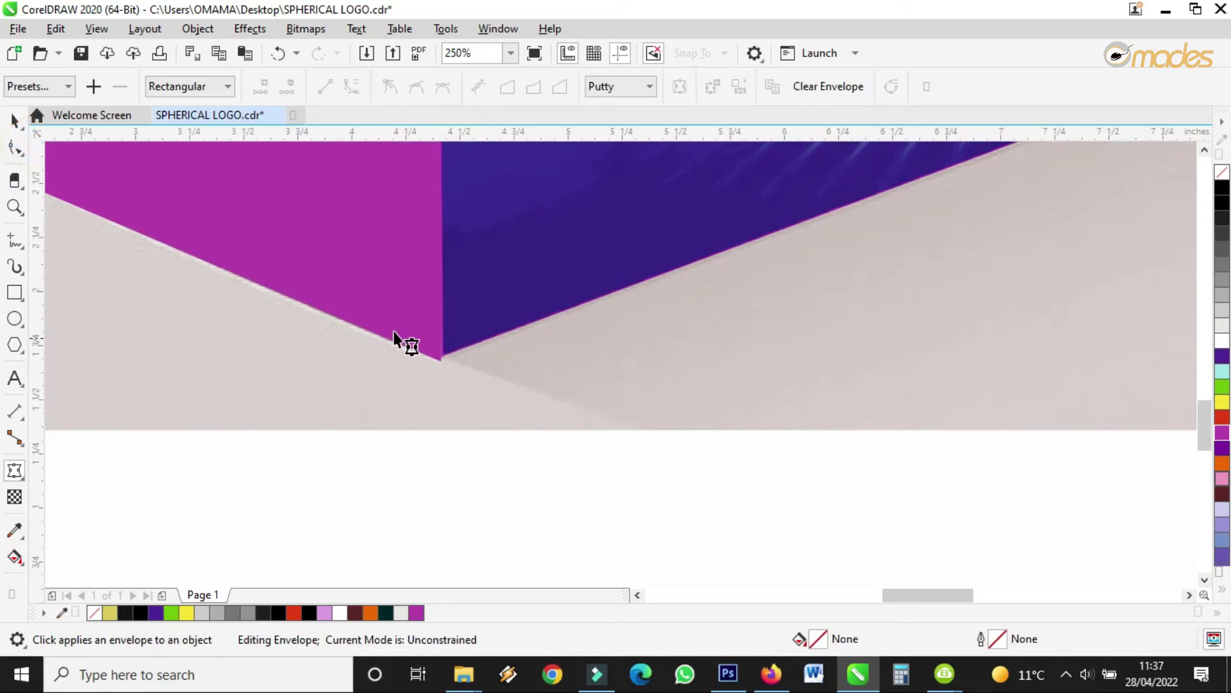
{"action": "left_click", "coordinate": [15, 471]}
{"action": "scroll", "coordinate": [447, 357], "scroll_direction": "up", "scroll_amount": 4}
{"action": "left_click", "coordinate": [431, 355]}
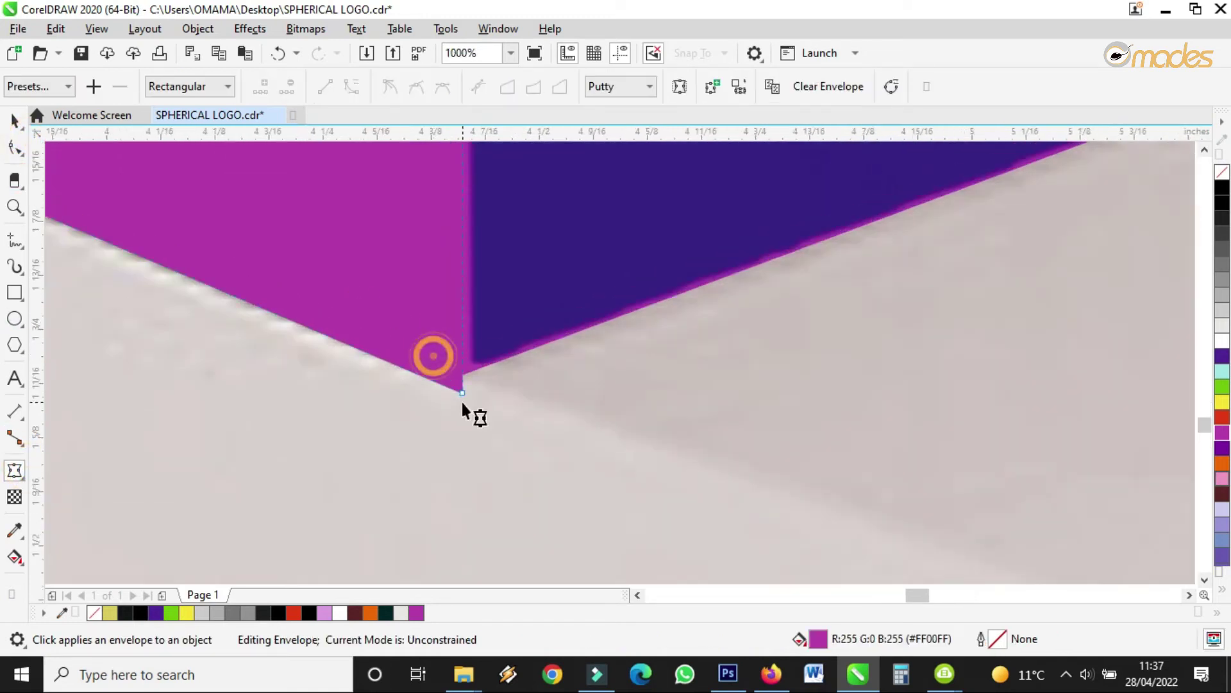
{"action": "left_click", "coordinate": [463, 388]}
{"action": "left_click_drag", "start_coordinate": [463, 382], "coordinate": [460, 380]}
{"action": "scroll", "coordinate": [459, 380], "scroll_direction": "down", "scroll_amount": 3}
{"action": "left_click", "coordinate": [459, 382]}
{"action": "scroll", "coordinate": [466, 378], "scroll_direction": "down", "scroll_amount": 6}
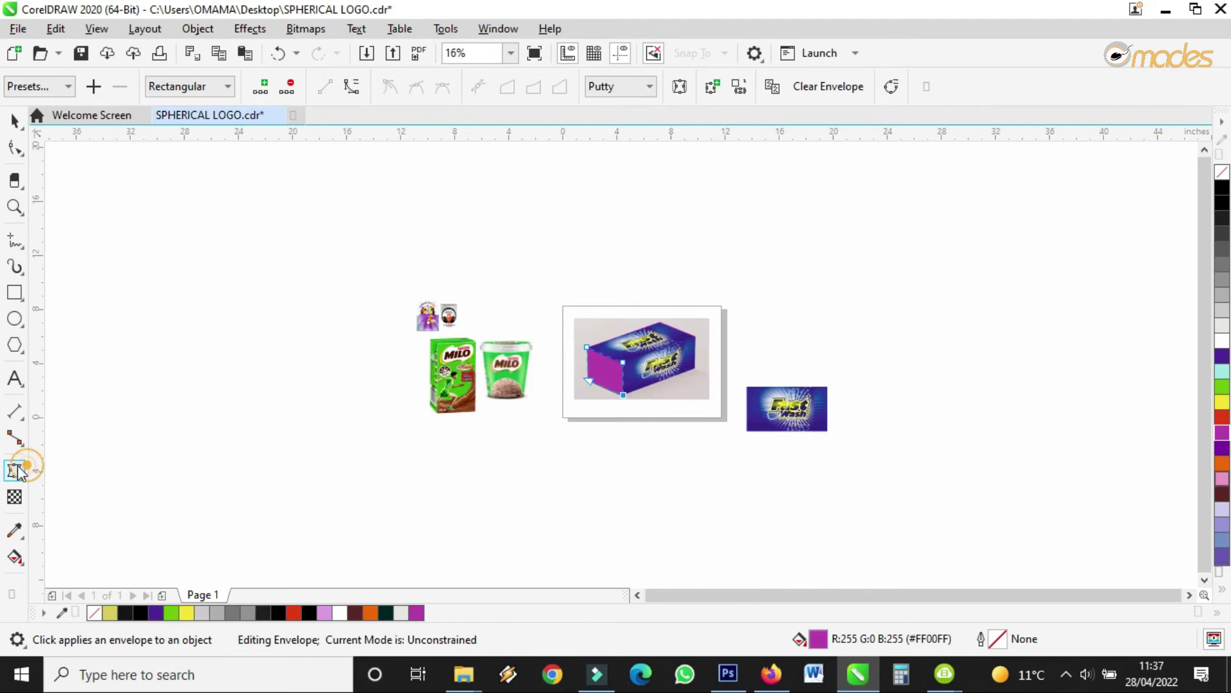
- Convert the flat Fast Wash image to a bitmap at 300 dpi in RGB Color (24-bit)
{"action": "left_click", "coordinate": [778, 419]}
{"action": "scroll", "coordinate": [783, 415], "scroll_direction": "up", "scroll_amount": 1}
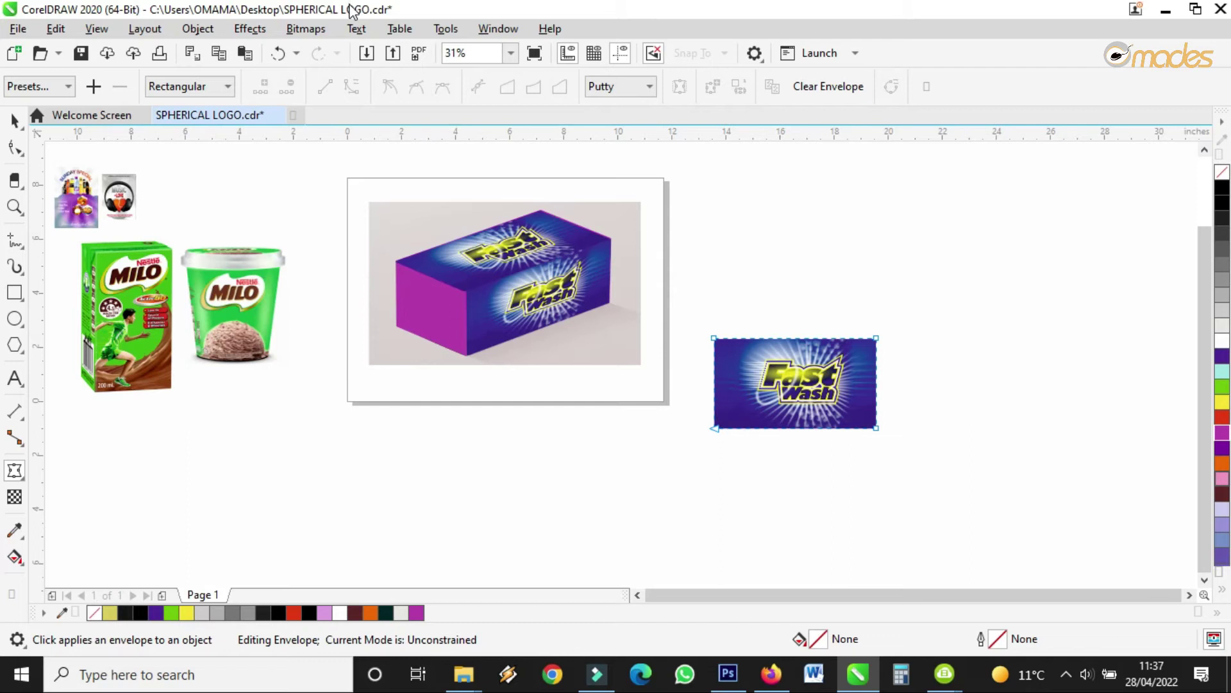
{"action": "left_click", "coordinate": [302, 28]}
{"action": "left_click", "coordinate": [346, 49]}
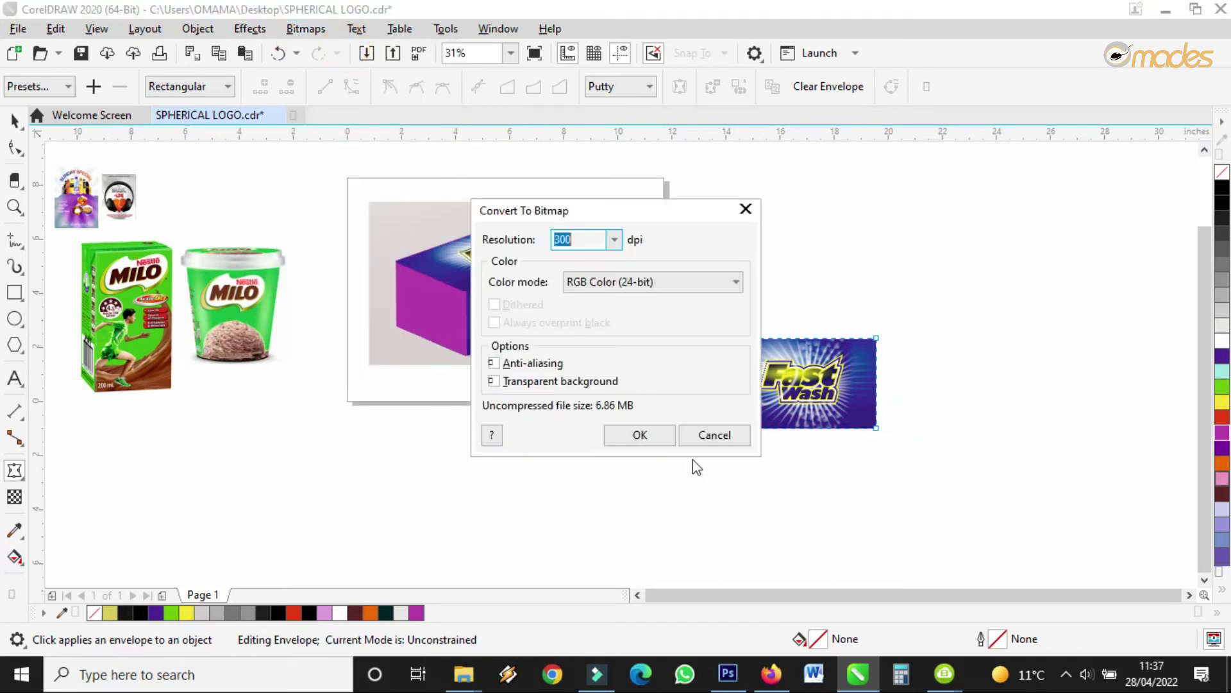
{"action": "left_click", "coordinate": [632, 445]}
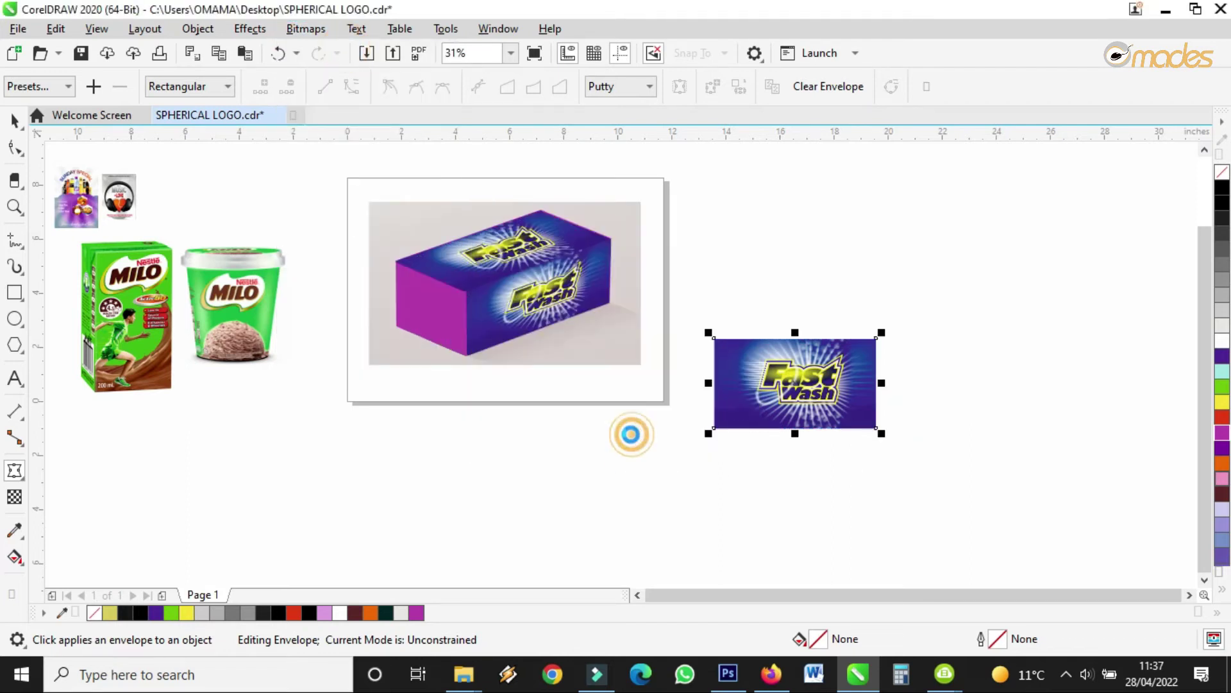
- Apply the magenta end face's envelope to the flat Fast Wash bitmap by copying the envelope properties
{"action": "left_click", "coordinate": [14, 468]}
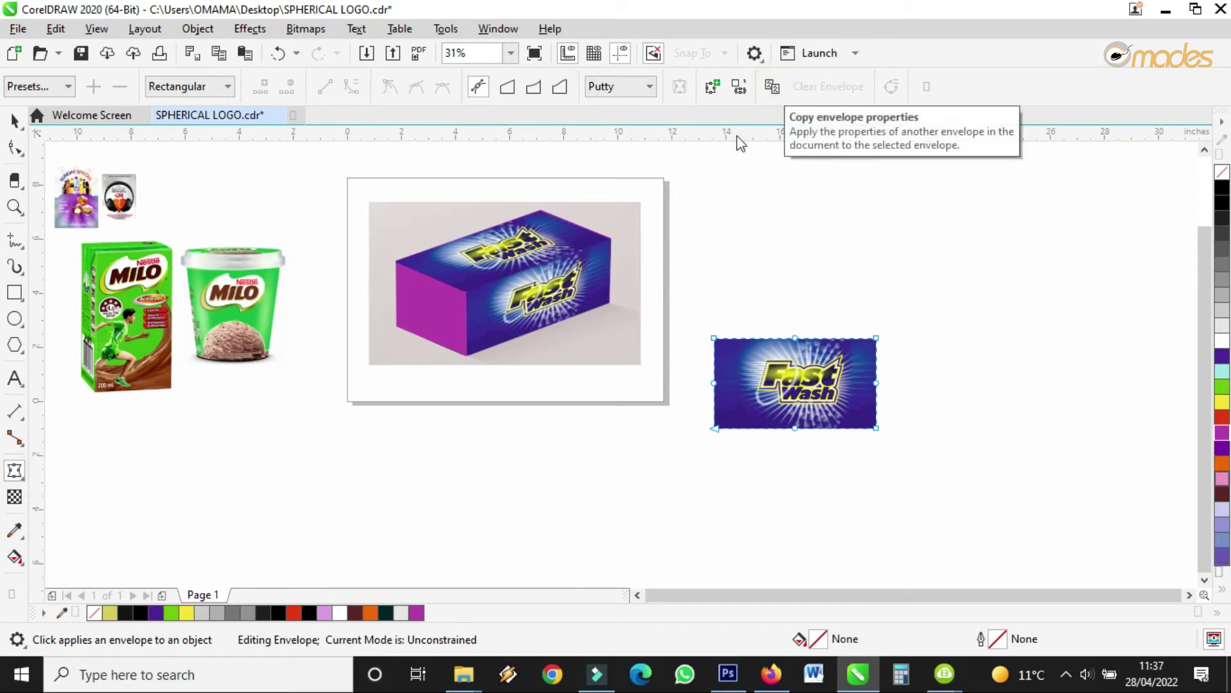
{"action": "left_click", "coordinate": [773, 89]}
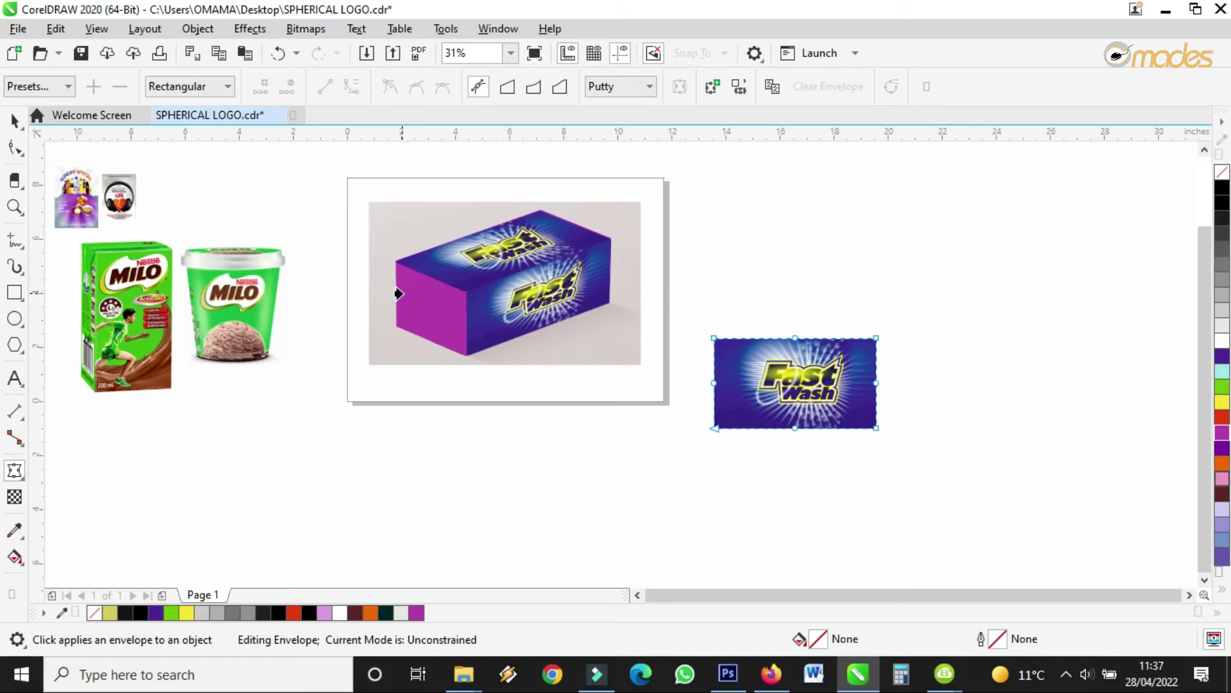
{"action": "left_click", "coordinate": [401, 297]}
- Move the enveloped Fast Wash bitmap onto the box and align it over the magenta end face
{"action": "left_click_drag", "start_coordinate": [819, 382], "coordinate": [490, 363]}
{"action": "scroll", "coordinate": [432, 324], "scroll_direction": "up", "scroll_amount": 4}
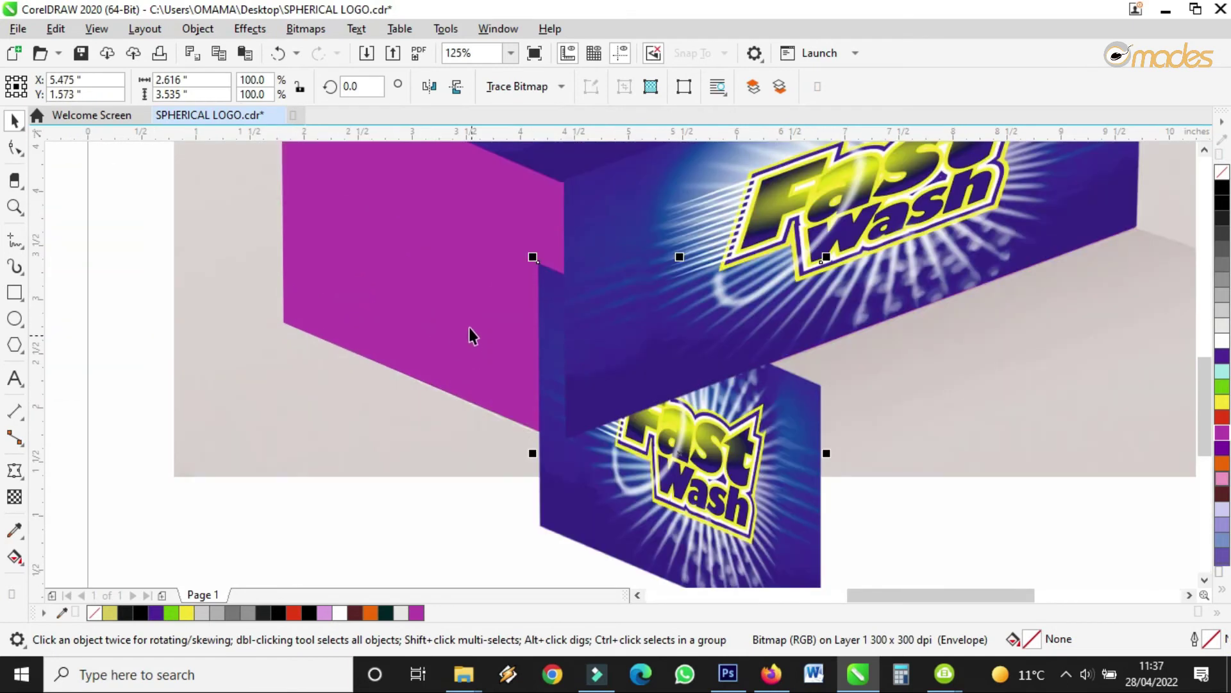
{"action": "scroll", "coordinate": [585, 418], "scroll_direction": "down", "scroll_amount": 4}
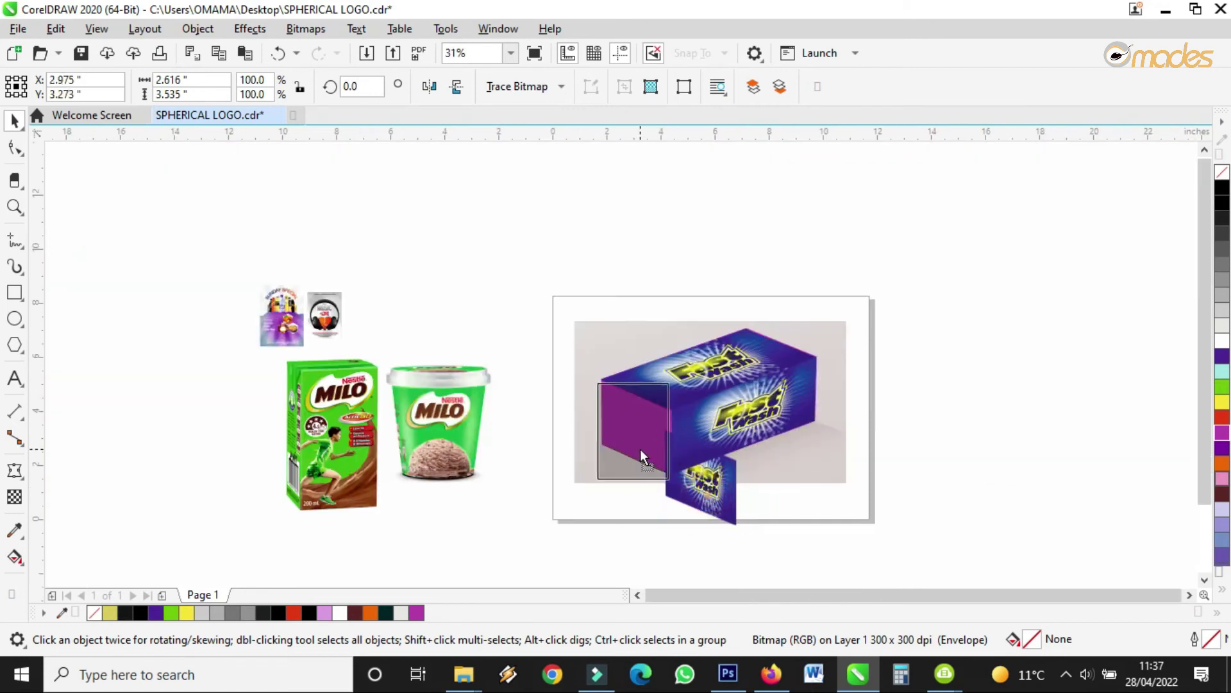
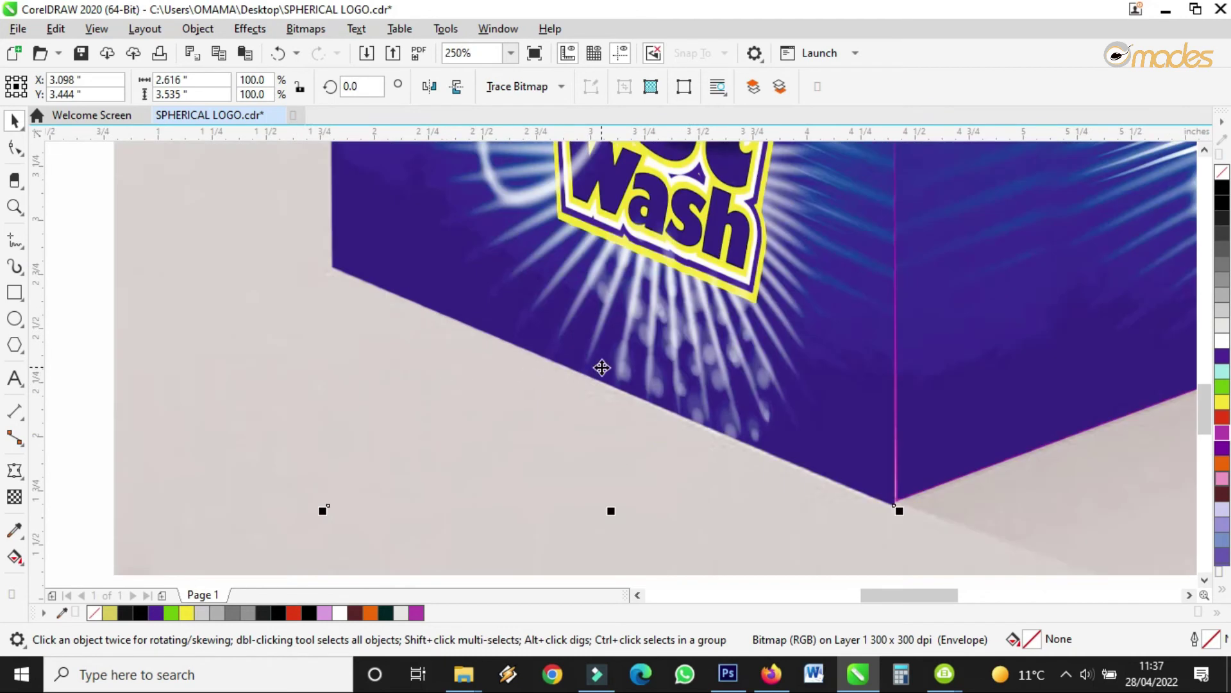
{"action": "left_click_drag", "start_coordinate": [602, 367], "coordinate": [604, 366]}
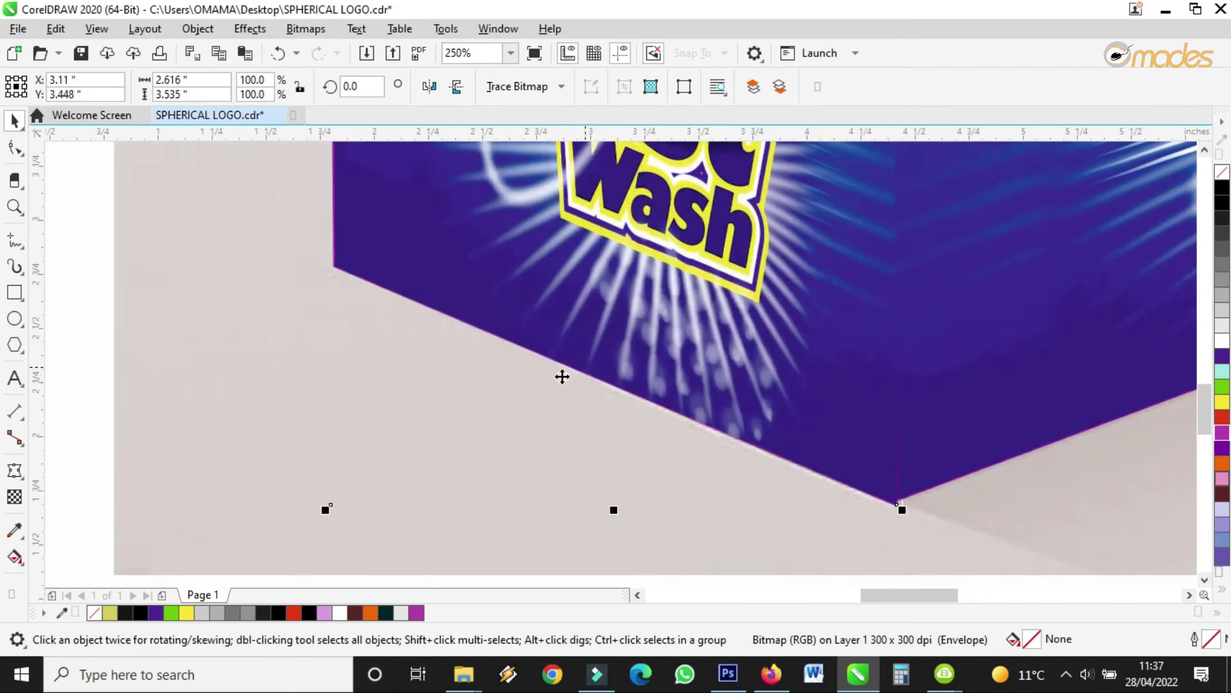
- Select the box photo with all its face shapes and Fast Wash artwork and group them
{"action": "scroll", "coordinate": [555, 380], "scroll_direction": "down", "scroll_amount": 4}
{"action": "left_click", "coordinate": [743, 491]}
{"action": "scroll", "coordinate": [719, 451], "scroll_direction": "down", "scroll_amount": 2}
{"action": "left_click_drag", "start_coordinate": [950, 221], "coordinate": [475, 571]}
{"action": "left_click", "coordinate": [919, 87]}
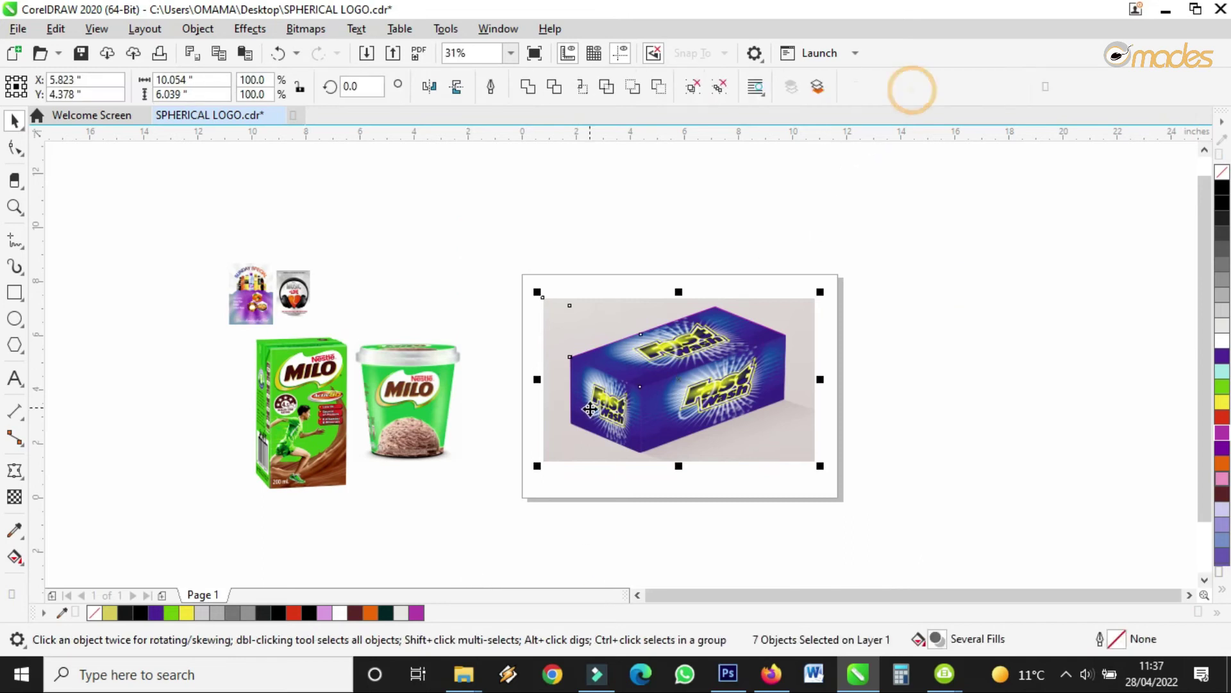
- Move the grouped Fast Wash box off the page and place the Milo carton image on the page
{"action": "scroll", "coordinate": [609, 411], "scroll_direction": "down", "scroll_amount": 3}
{"action": "scroll", "coordinate": [628, 414], "scroll_direction": "up", "scroll_amount": 3}
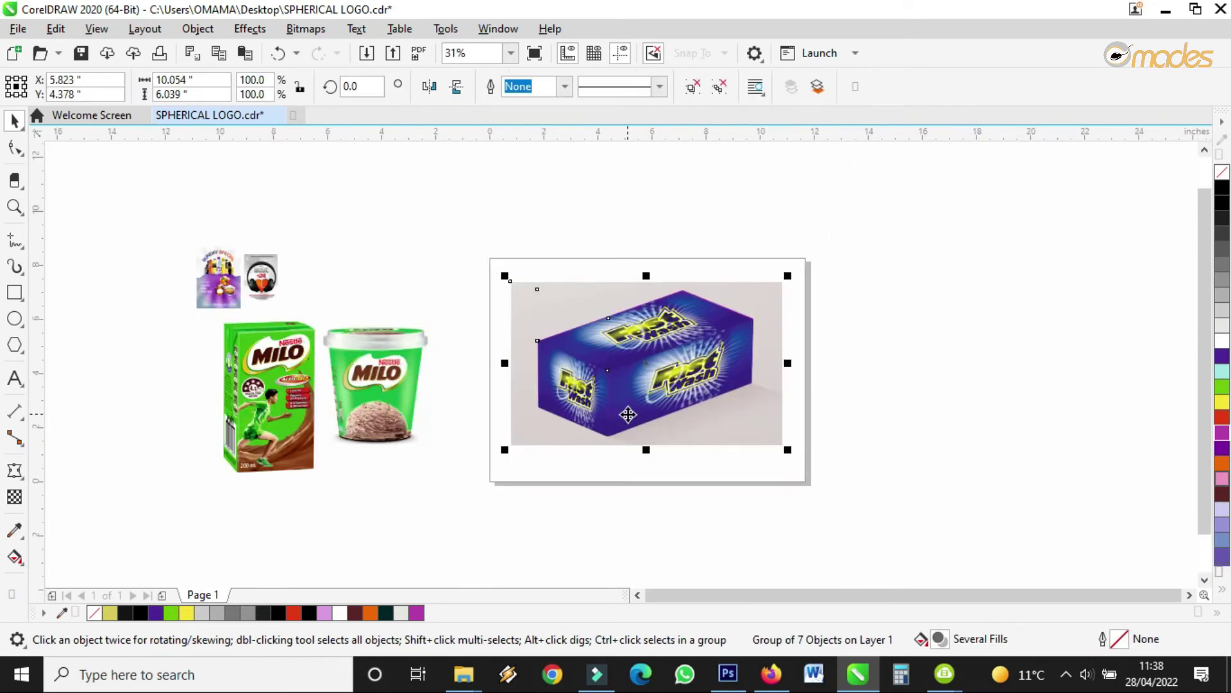
{"action": "left_click_drag", "start_coordinate": [577, 419], "coordinate": [917, 368]}
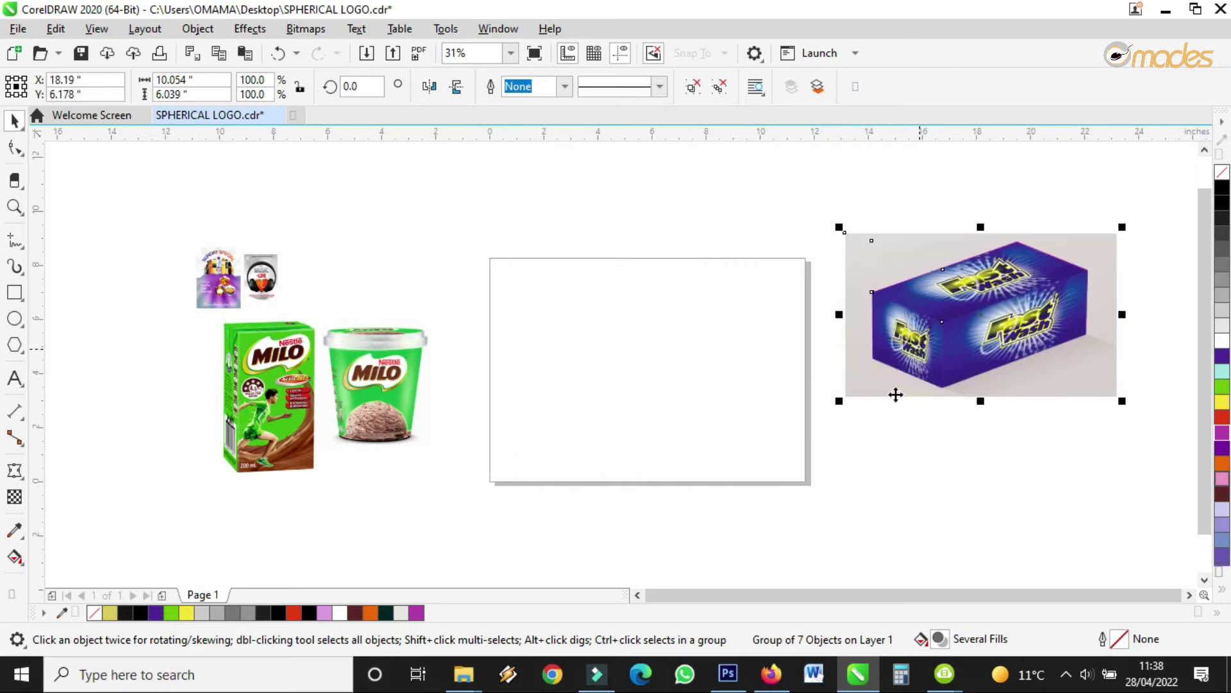
{"action": "left_click_drag", "start_coordinate": [230, 352], "coordinate": [646, 337]}
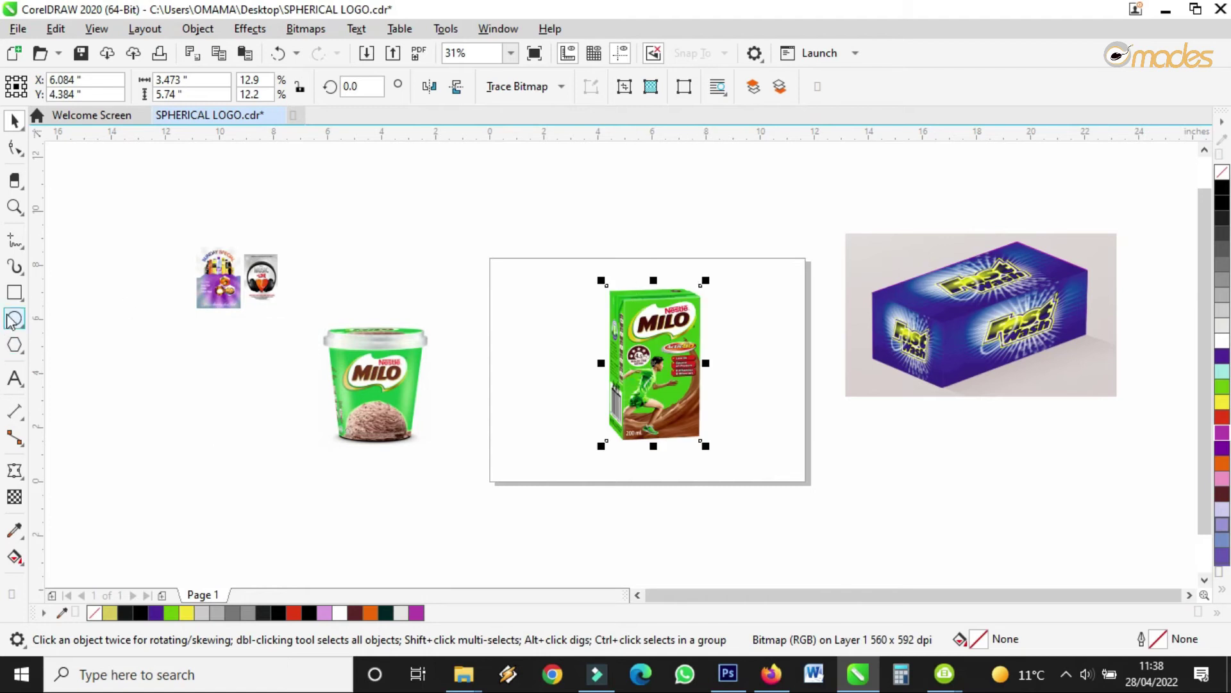
- Draw a portrait rectangle about 4.6 by 7.8 inches beside the Milo tub and move the Fast Wash group farther from the page
{"action": "left_click", "coordinate": [14, 292]}
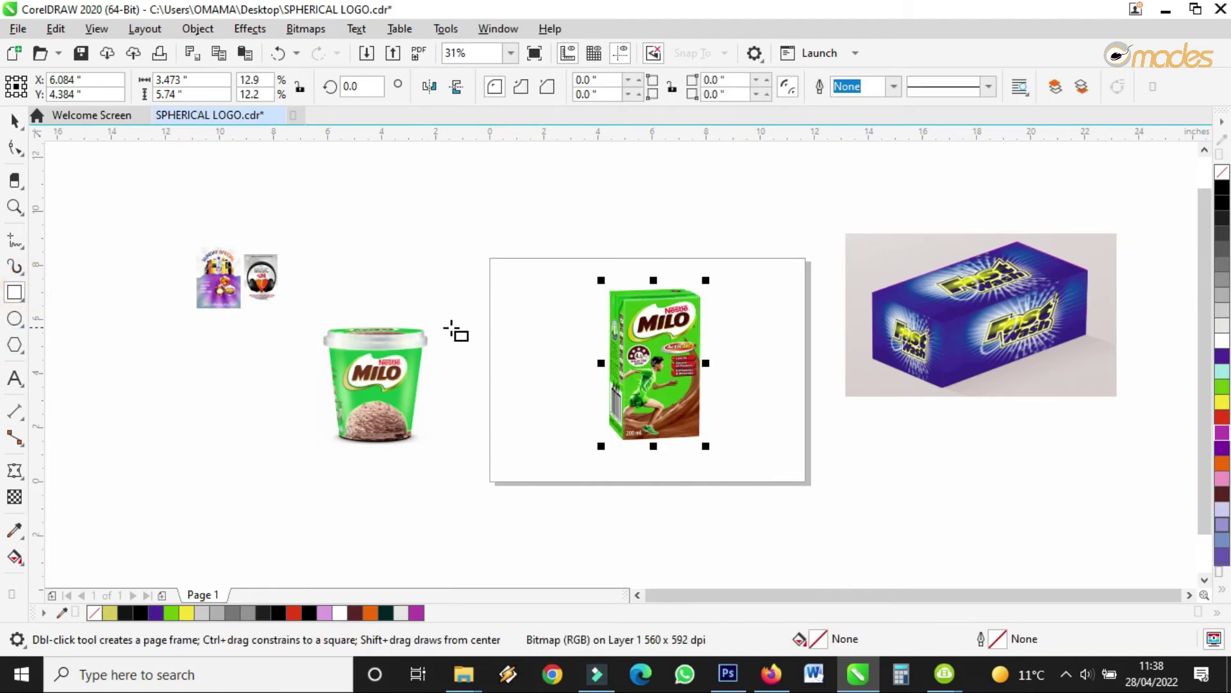
{"action": "mouse_move", "coordinate": [132, 336]}
{"action": "left_mouse_down"}
{"action": "mouse_move", "coordinate": [261, 522]}
{"action": "mouse_move", "coordinate": [258, 549]}
{"action": "left_mouse_up"}
{"action": "left_click", "coordinate": [14, 120]}
{"action": "left_click", "coordinate": [954, 296]}
{"action": "left_click_drag", "start_coordinate": [954, 294], "coordinate": [992, 358]}
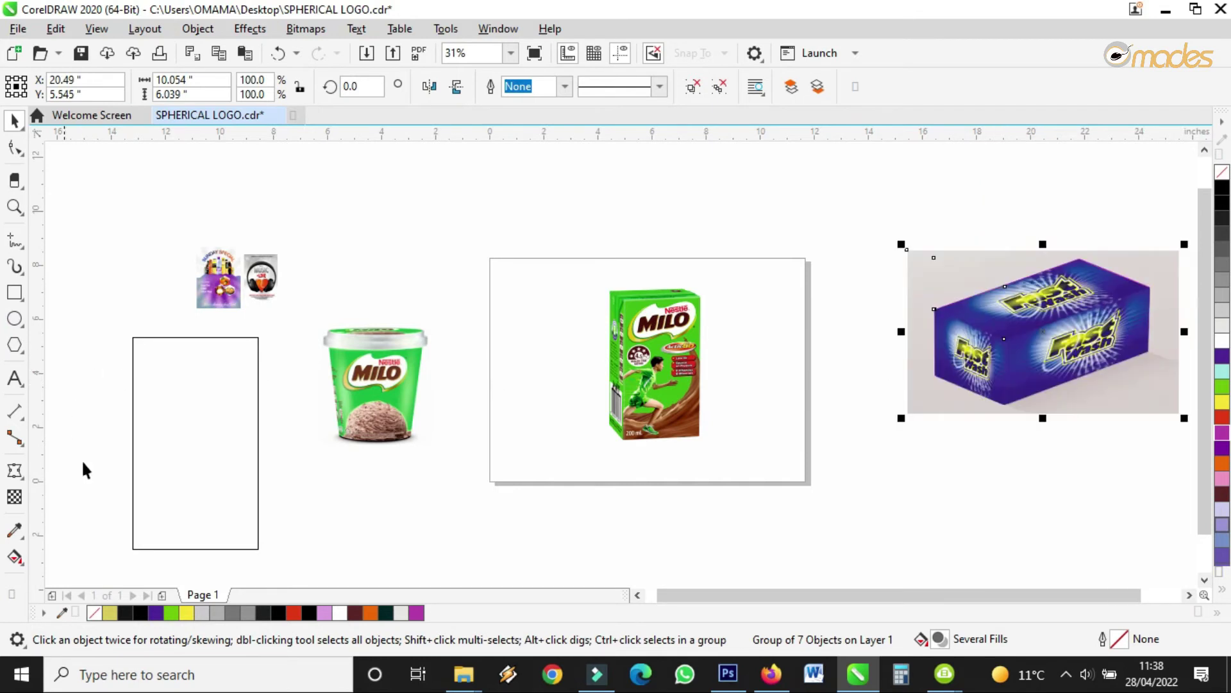
- Move the unfilled portrait rectangle next to the Milo carton, overlapping the page's edge
{"action": "left_click", "coordinate": [212, 443]}
{"action": "left_click_drag", "start_coordinate": [255, 362], "coordinate": [803, 305]}
{"action": "scroll", "coordinate": [683, 316], "scroll_direction": "up", "scroll_amount": 3}
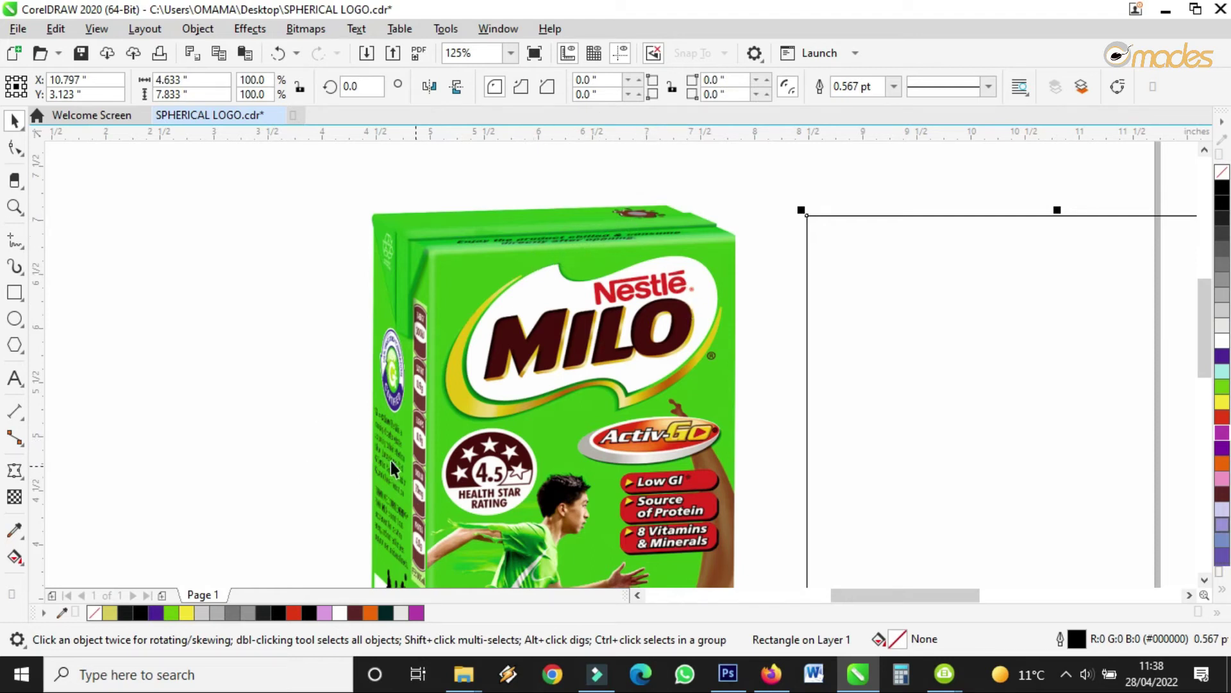
{"action": "scroll", "coordinate": [468, 324], "scroll_direction": "down", "scroll_amount": 2}
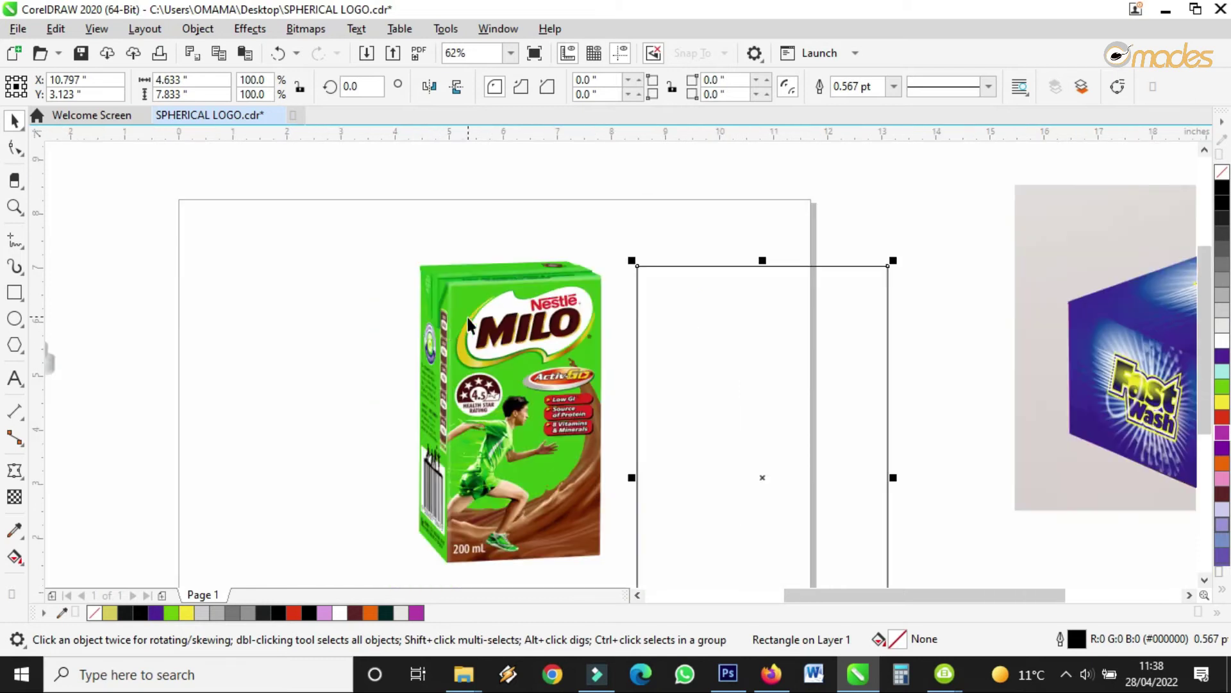
{"action": "scroll", "coordinate": [708, 349], "scroll_direction": "down", "scroll_amount": 2}
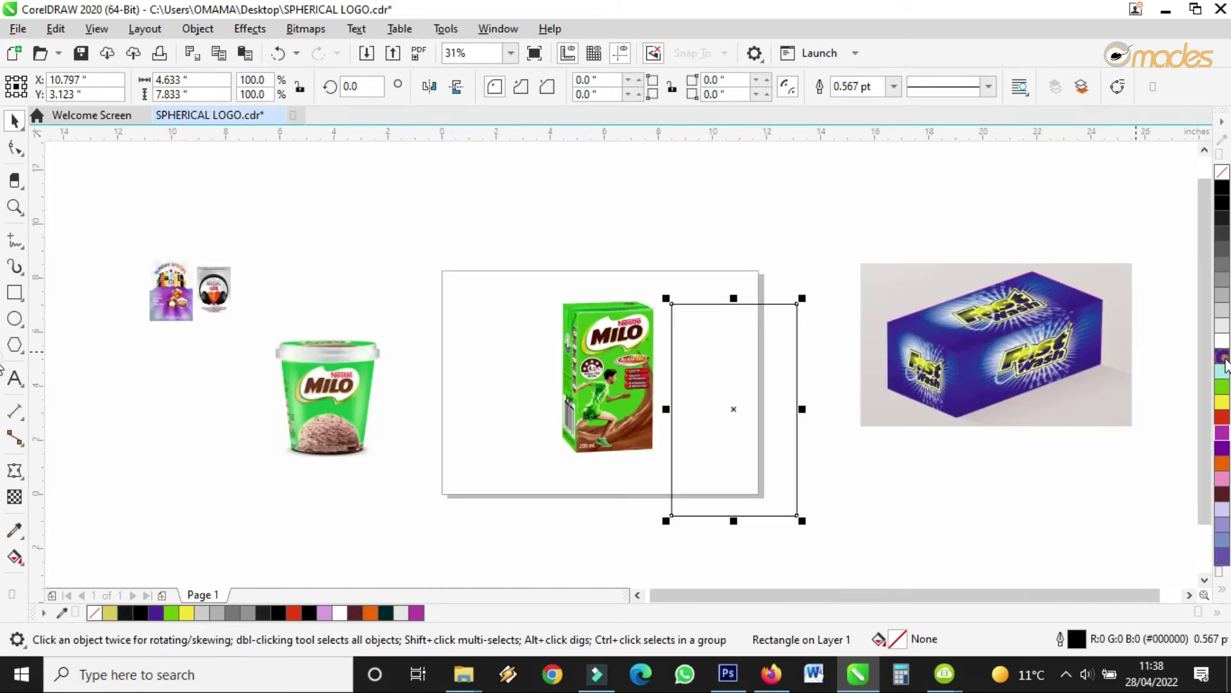
- Fill the portrait rectangle with blue (#0000FF) and remove its outline
{"action": "left_click", "coordinate": [1223, 357]}
{"action": "right_click", "coordinate": [1223, 175]}
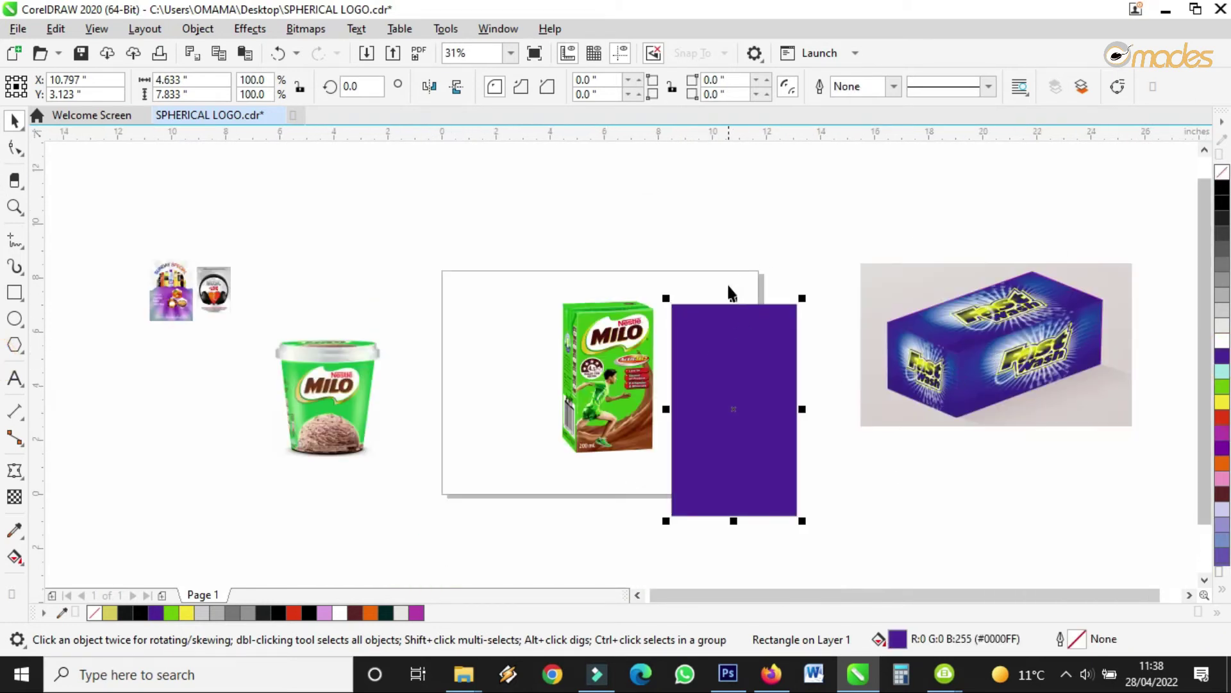
{"action": "scroll", "coordinate": [733, 294], "scroll_direction": "up", "scroll_amount": 4}
{"action": "scroll", "coordinate": [772, 308], "scroll_direction": "down", "scroll_amount": 2}
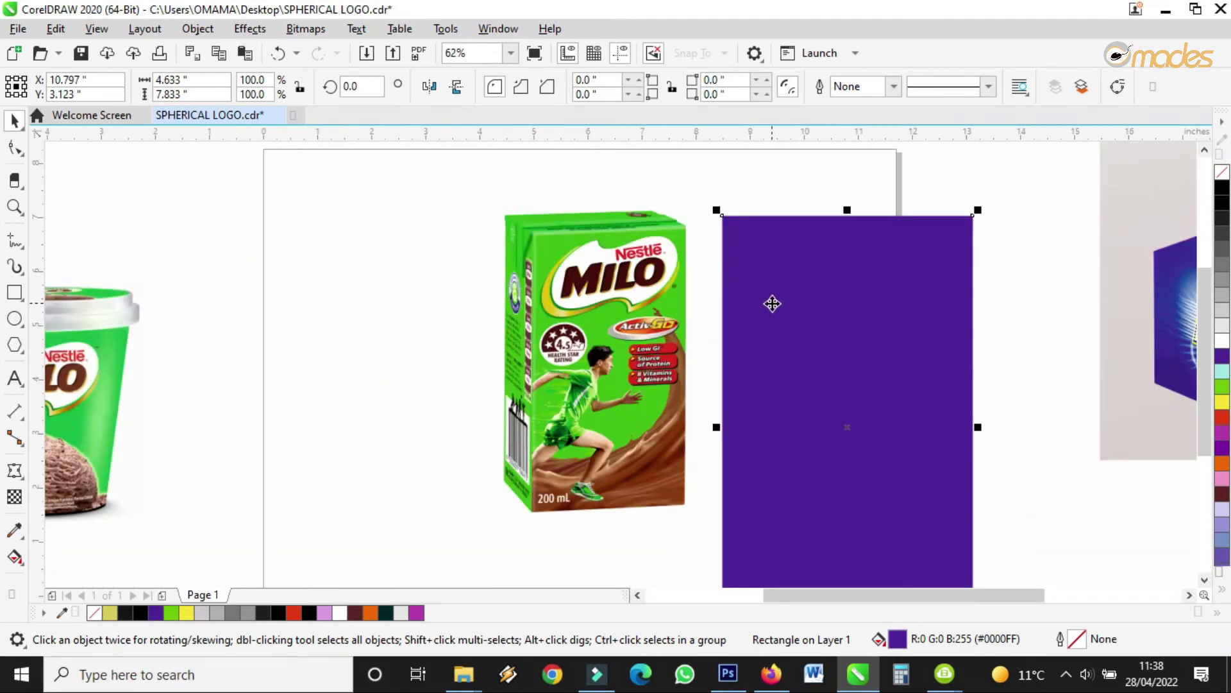
- Start an envelope on the blue rectangle and convert all its segments to straight lines
{"action": "scroll", "coordinate": [773, 303], "scroll_direction": "down", "scroll_amount": 3}
{"action": "left_click", "coordinate": [14, 470]}
{"action": "scroll", "coordinate": [933, 245], "scroll_direction": "up", "scroll_amount": 2}
{"action": "left_click_drag", "start_coordinate": [934, 247], "coordinate": [730, 527]}
{"action": "left_click", "coordinate": [329, 88]}
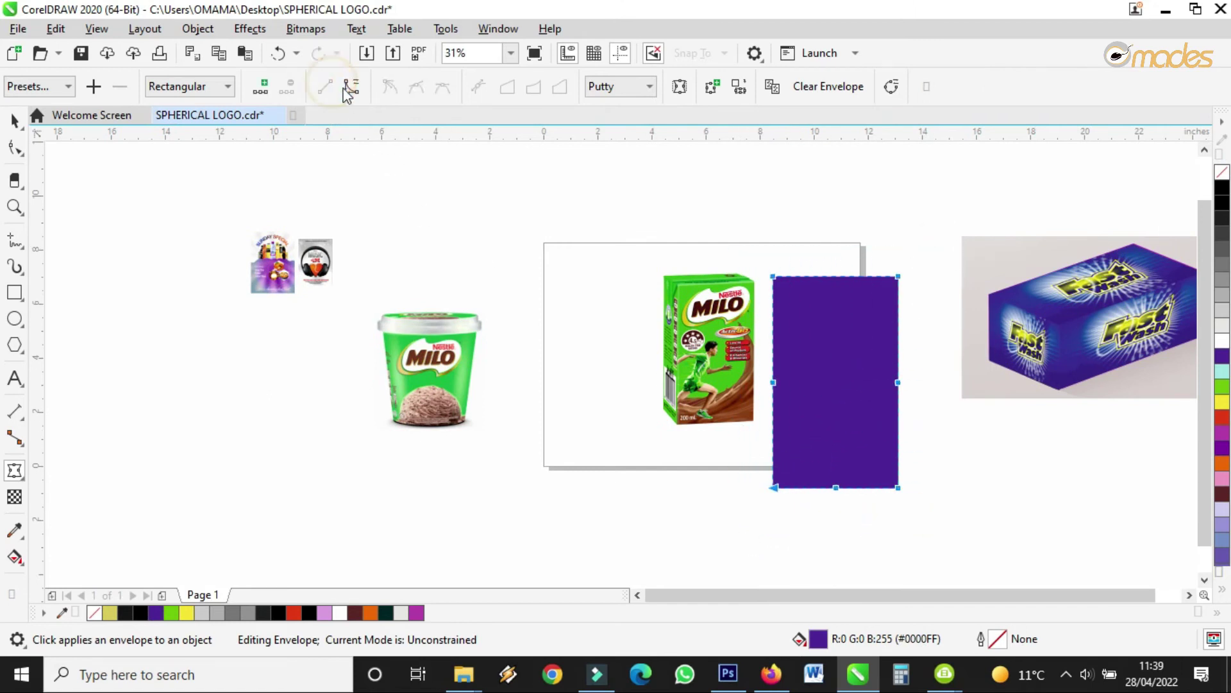
- Remove the midpoint envelope nodes from the blue rectangle, leaving only the corner nodes
{"action": "scroll", "coordinate": [756, 379], "scroll_direction": "up", "scroll_amount": 3}
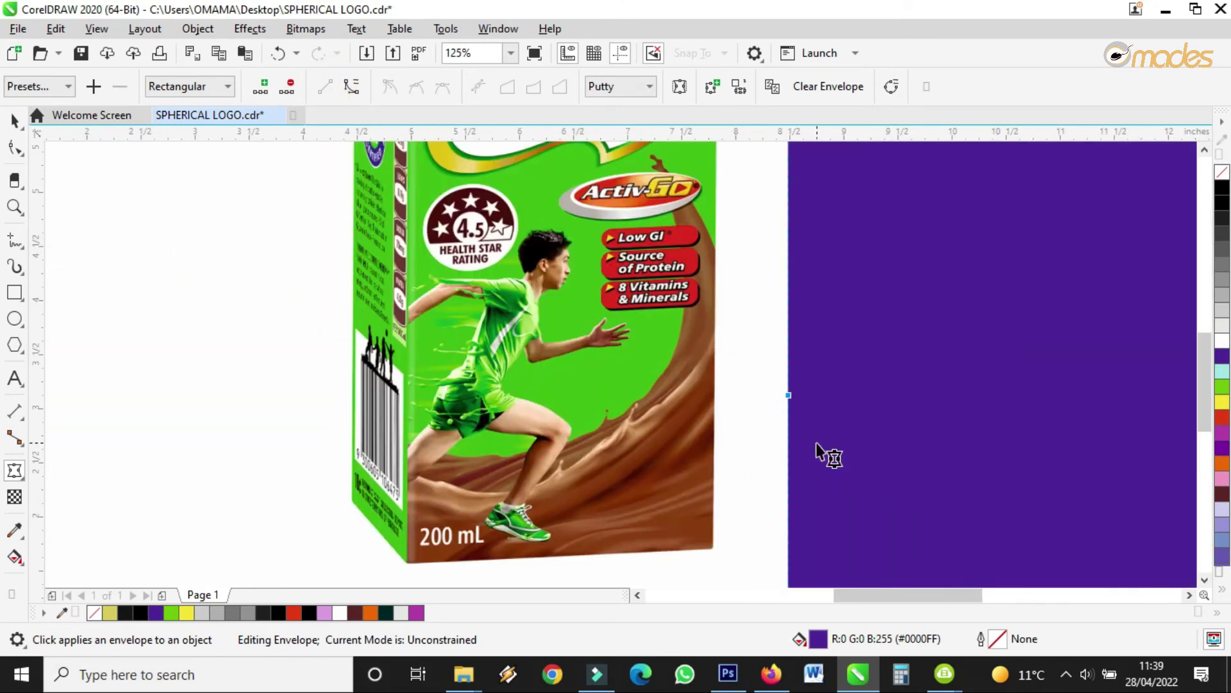
{"action": "left_click", "coordinate": [747, 432]}
{"action": "scroll", "coordinate": [757, 436], "scroll_direction": "down", "scroll_amount": 3}
{"action": "double_click", "coordinate": [814, 520]}
{"action": "double_click", "coordinate": [878, 415]}
{"action": "scroll", "coordinate": [820, 317], "scroll_direction": "up", "scroll_amount": 2}
{"action": "left_click", "coordinate": [809, 333]}
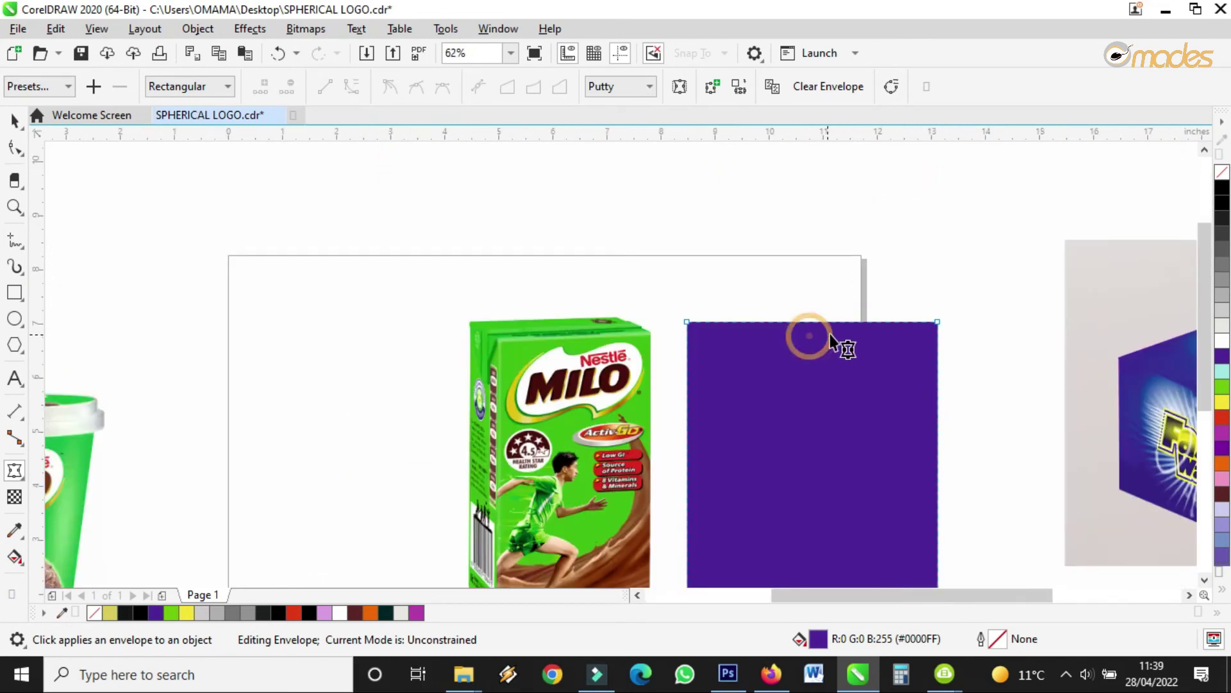
- Move the blue rectangle over the Milo carton's front face
{"action": "scroll", "coordinate": [829, 334], "scroll_direction": "down", "scroll_amount": 2}
{"action": "left_click", "coordinate": [14, 120]}
{"action": "left_click_drag", "start_coordinate": [785, 328], "coordinate": [688, 345]}
{"action": "scroll", "coordinate": [683, 334], "scroll_direction": "up", "scroll_amount": 3}
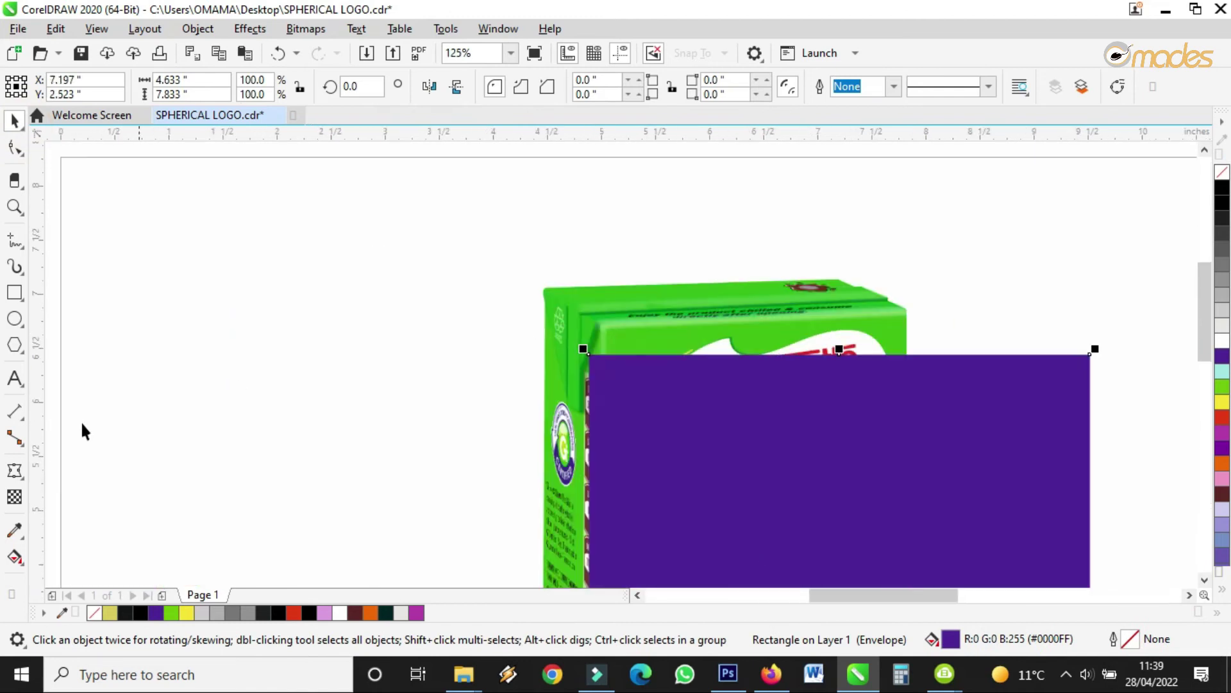
- Fit the blue rectangle's two upper envelope corners to the upper corners of the carton's front face
{"action": "left_click", "coordinate": [14, 471]}
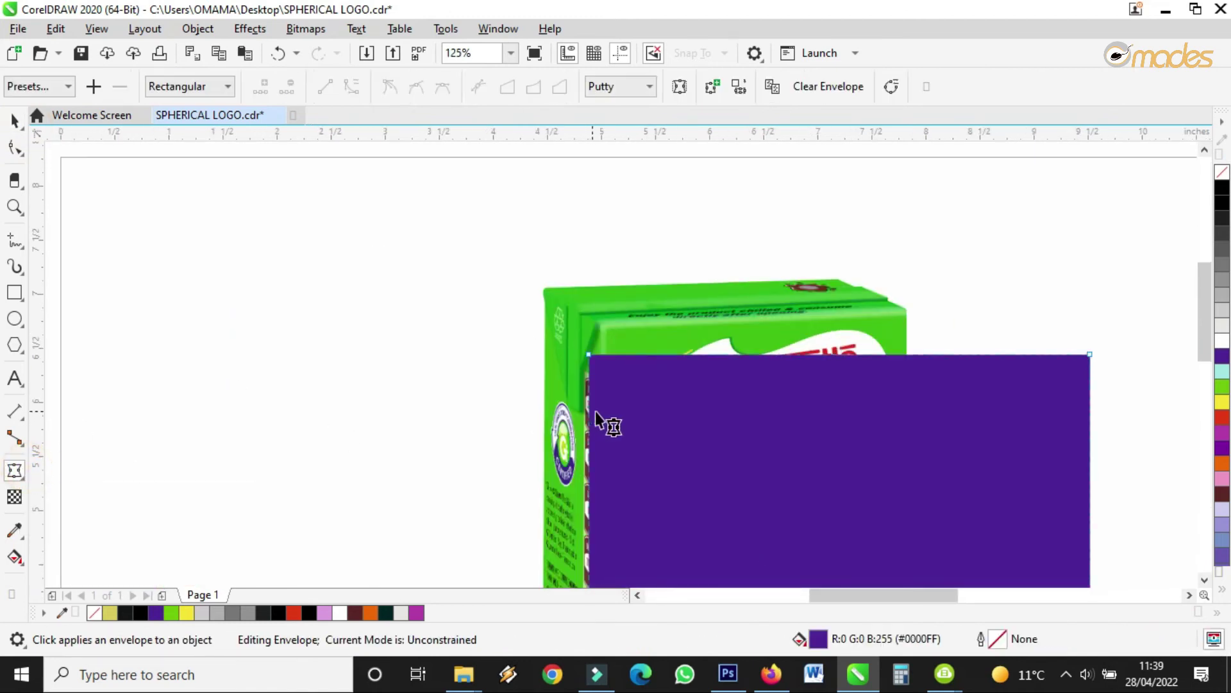
{"action": "left_click_drag", "start_coordinate": [589, 353], "coordinate": [599, 323]}
{"action": "left_click_drag", "start_coordinate": [1090, 356], "coordinate": [910, 321]}
{"action": "scroll", "coordinate": [906, 328], "scroll_direction": "down", "scroll_amount": 2}
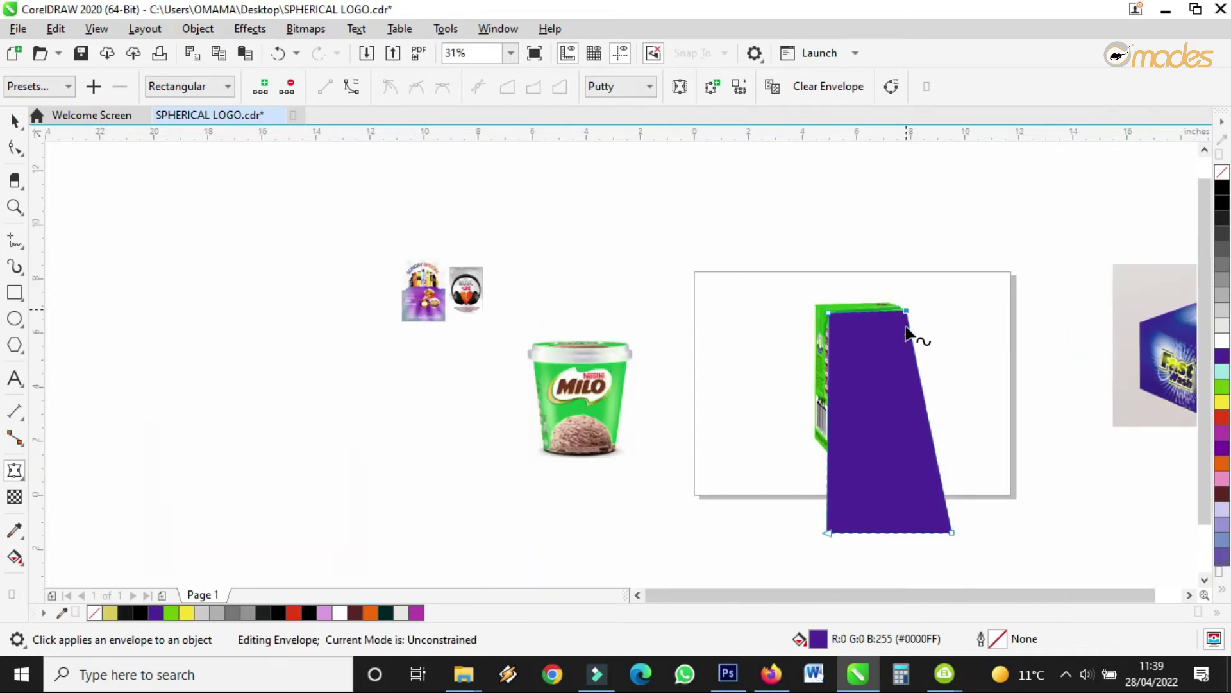
- Fit the blue rectangle's two lower envelope corners to the lower corners of the carton's front face
{"action": "scroll", "coordinate": [863, 522], "scroll_direction": "up", "scroll_amount": 1}
{"action": "left_click_drag", "start_coordinate": [792, 542], "coordinate": [780, 386]}
{"action": "scroll", "coordinate": [796, 383], "scroll_direction": "up", "scroll_amount": 3}
{"action": "scroll", "coordinate": [737, 426], "scroll_direction": "down", "scroll_amount": 3}
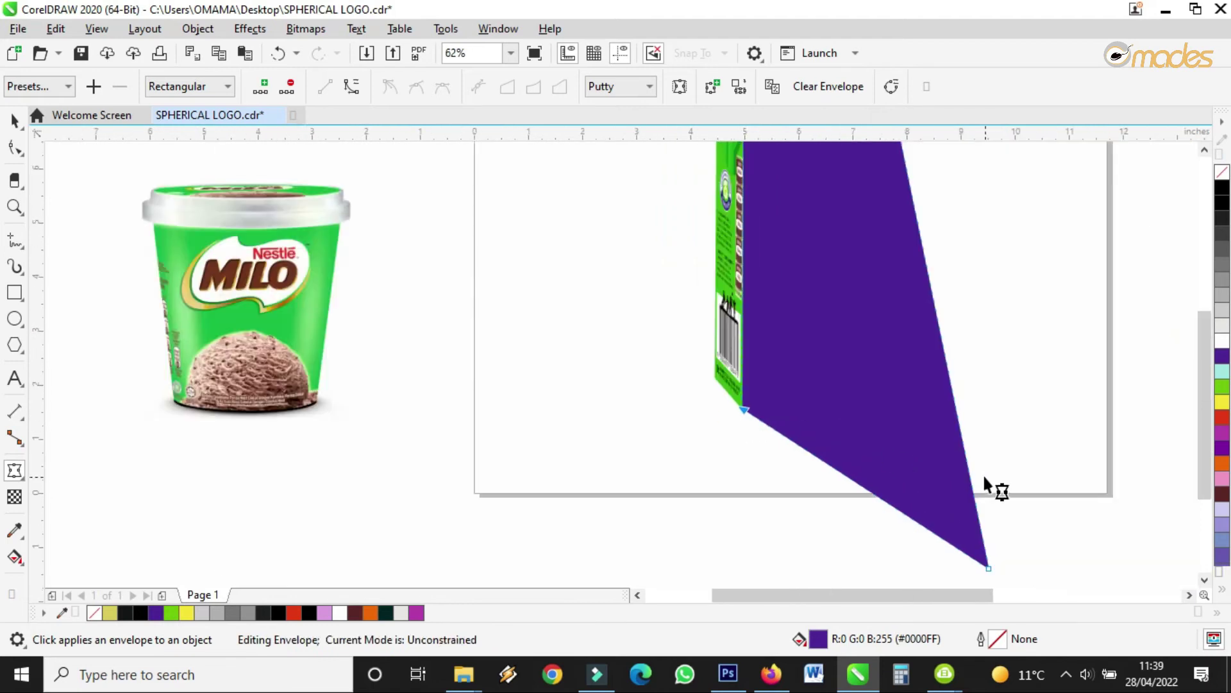
{"action": "left_click_drag", "start_coordinate": [988, 566], "coordinate": [913, 572]}
{"action": "scroll", "coordinate": [887, 299], "scroll_direction": "up", "scroll_amount": 3}
{"action": "scroll", "coordinate": [879, 434], "scroll_direction": "down", "scroll_amount": 3}
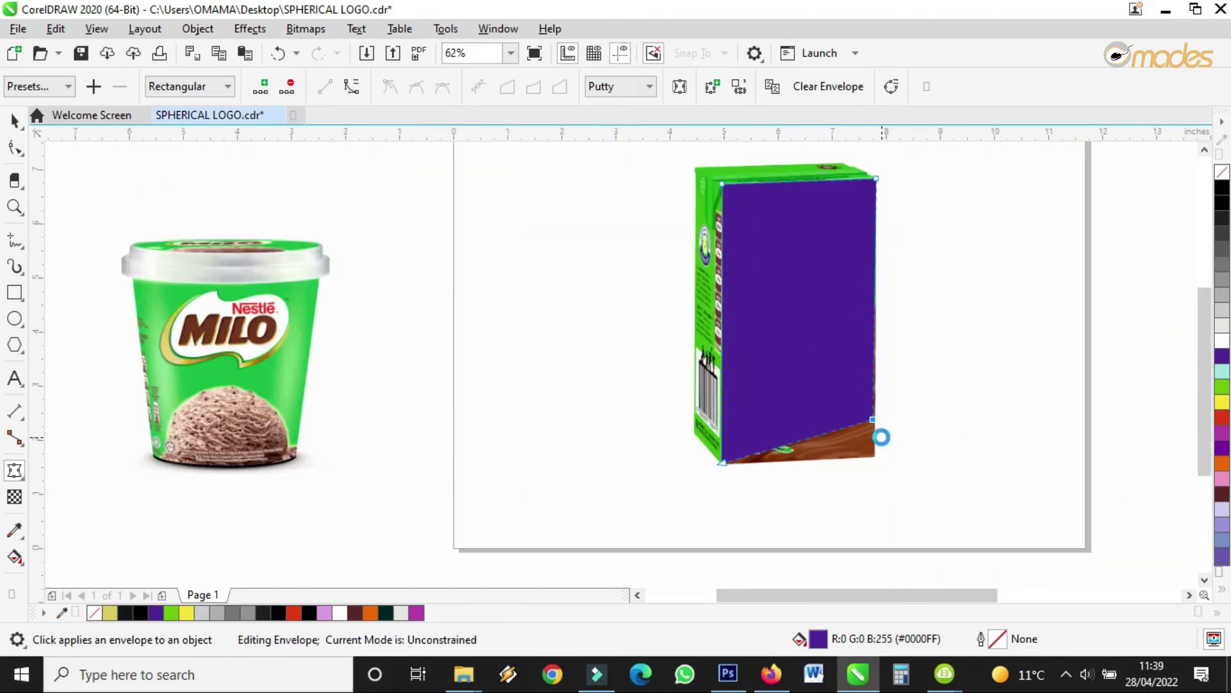
{"action": "scroll", "coordinate": [842, 363], "scroll_direction": "up", "scroll_amount": 3}
{"action": "left_click_drag", "start_coordinate": [844, 365], "coordinate": [854, 506]}
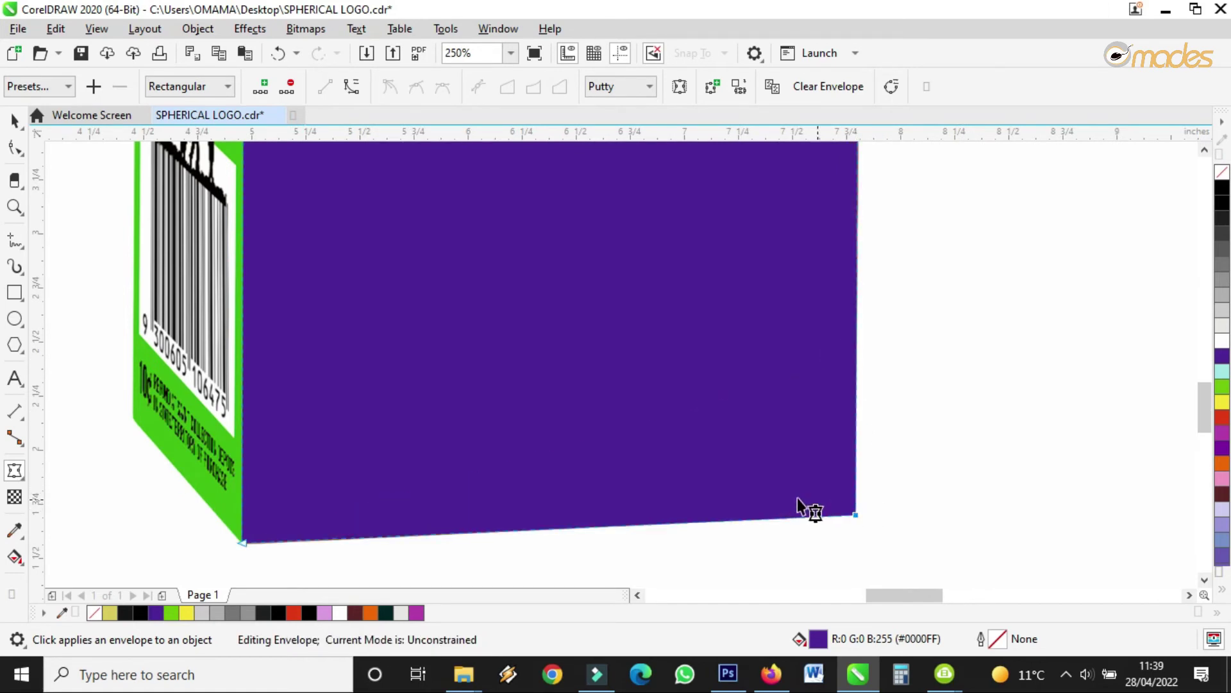
- Refine the blue rectangle's upper-right envelope corner to the carton's edge and check the fit at the lower corner
{"action": "scroll", "coordinate": [798, 497], "scroll_direction": "down", "scroll_amount": 3}
{"action": "scroll", "coordinate": [803, 212], "scroll_direction": "up", "scroll_amount": 3}
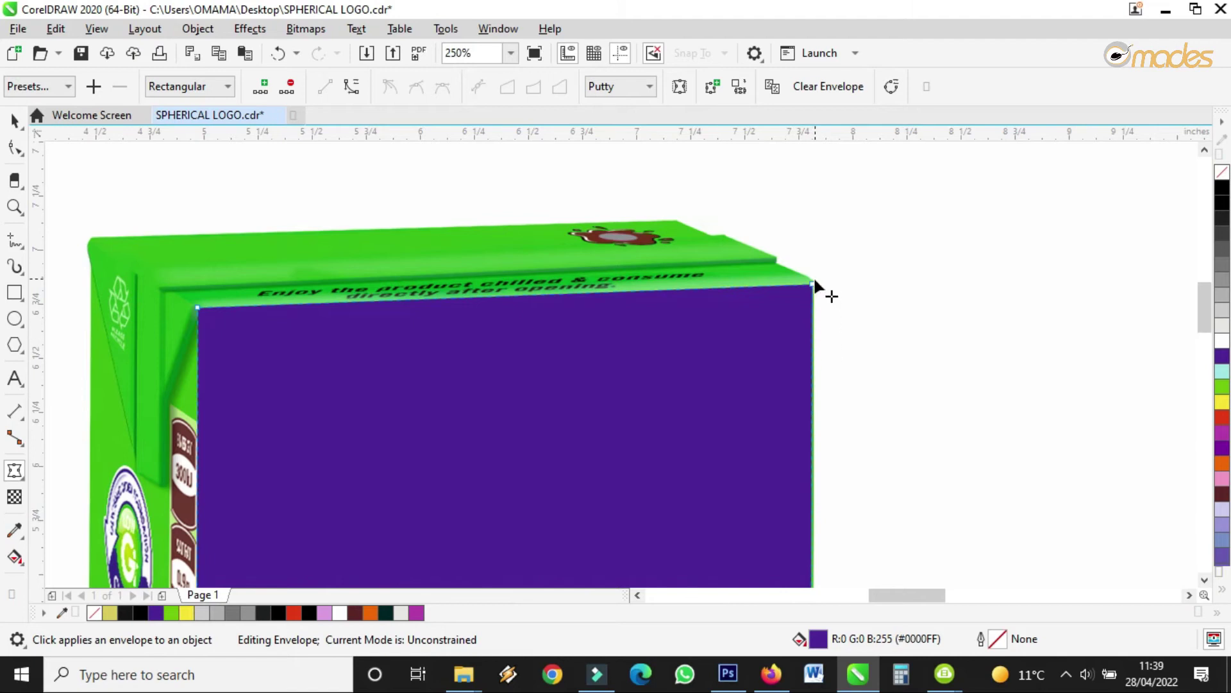
{"action": "scroll", "coordinate": [813, 282], "scroll_direction": "up", "scroll_amount": 3}
{"action": "left_click_drag", "start_coordinate": [806, 298], "coordinate": [815, 283]}
{"action": "scroll", "coordinate": [857, 267], "scroll_direction": "down", "scroll_amount": 5}
{"action": "scroll", "coordinate": [806, 335], "scroll_direction": "up", "scroll_amount": 2}
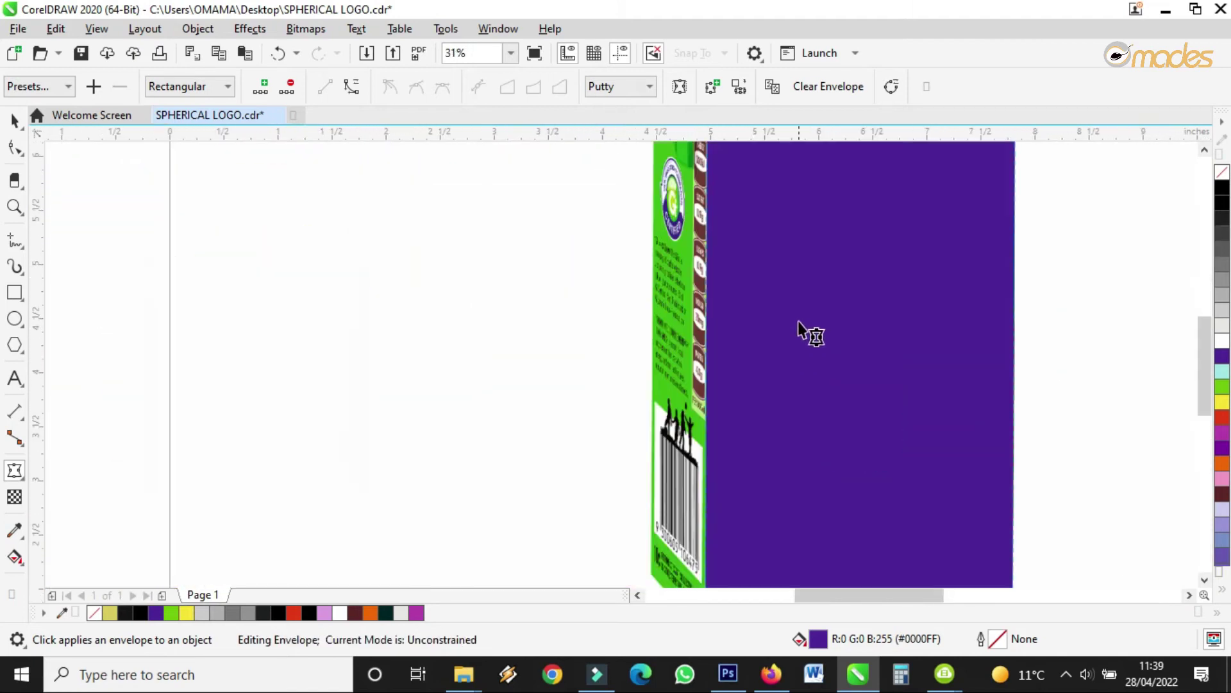
{"action": "scroll", "coordinate": [798, 321], "scroll_direction": "down", "scroll_amount": 3}
{"action": "scroll", "coordinate": [772, 393], "scroll_direction": "up", "scroll_amount": 6}
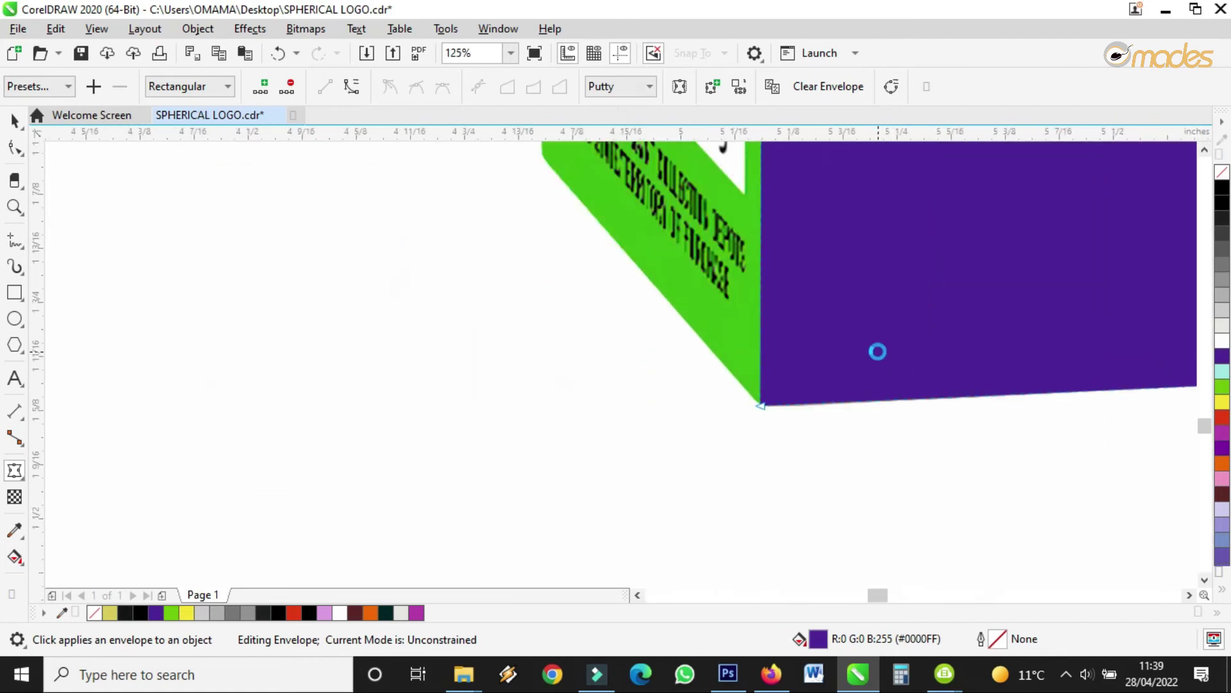
{"action": "scroll", "coordinate": [640, 463], "scroll_direction": "down", "scroll_amount": 5}
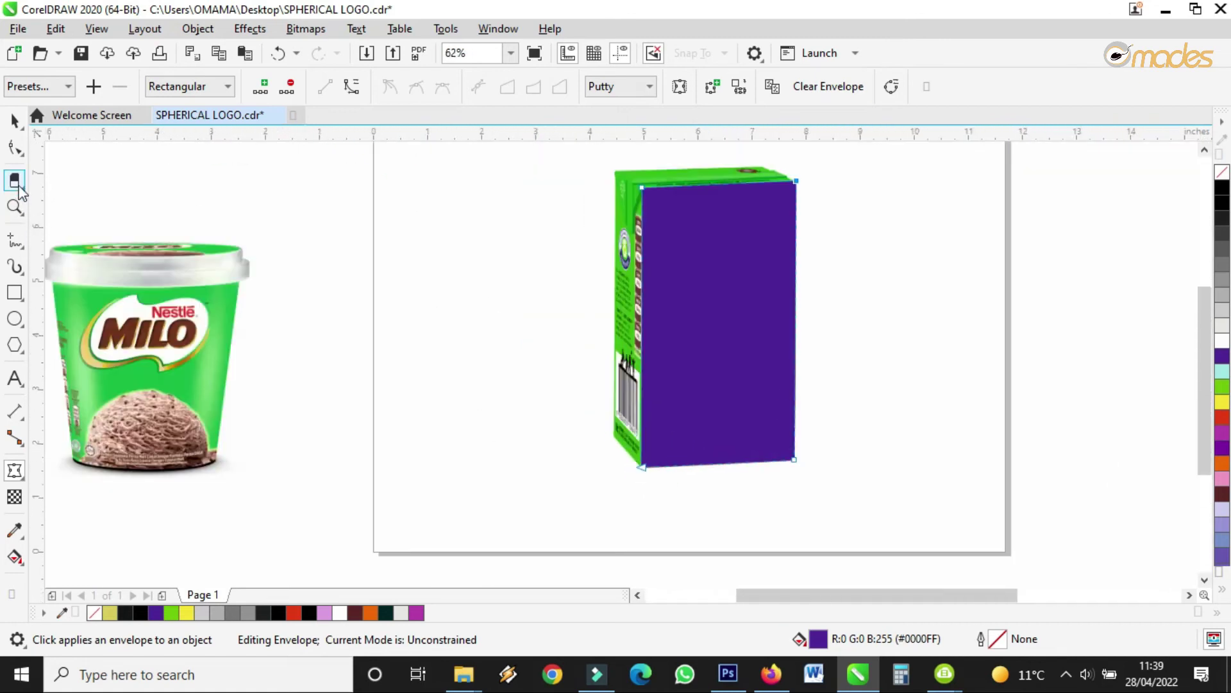
- Move the Sunday Special flyer beside the carton and enlarge it to about 3.88 by 5.46 inches
{"action": "left_click", "coordinate": [15, 116]}
{"action": "scroll", "coordinate": [458, 352], "scroll_direction": "down", "scroll_amount": 1}
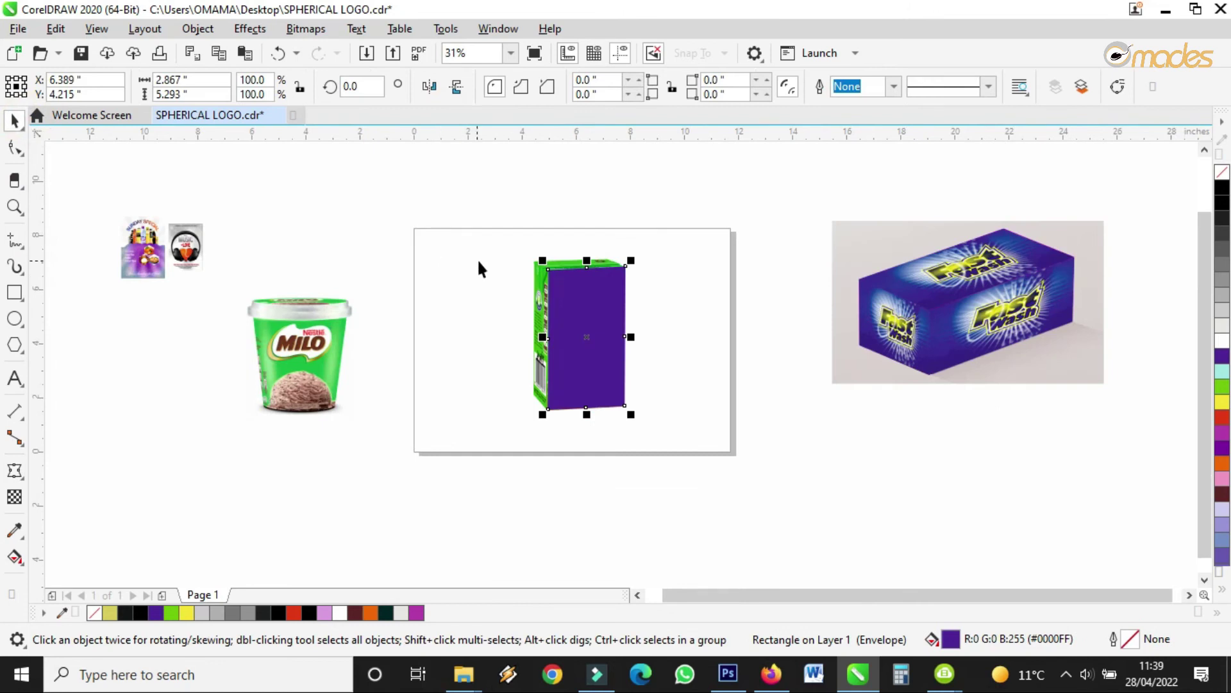
{"action": "left_click_drag", "start_coordinate": [134, 244], "coordinate": [694, 377]}
{"action": "scroll", "coordinate": [703, 354], "scroll_direction": "up", "scroll_amount": 1}
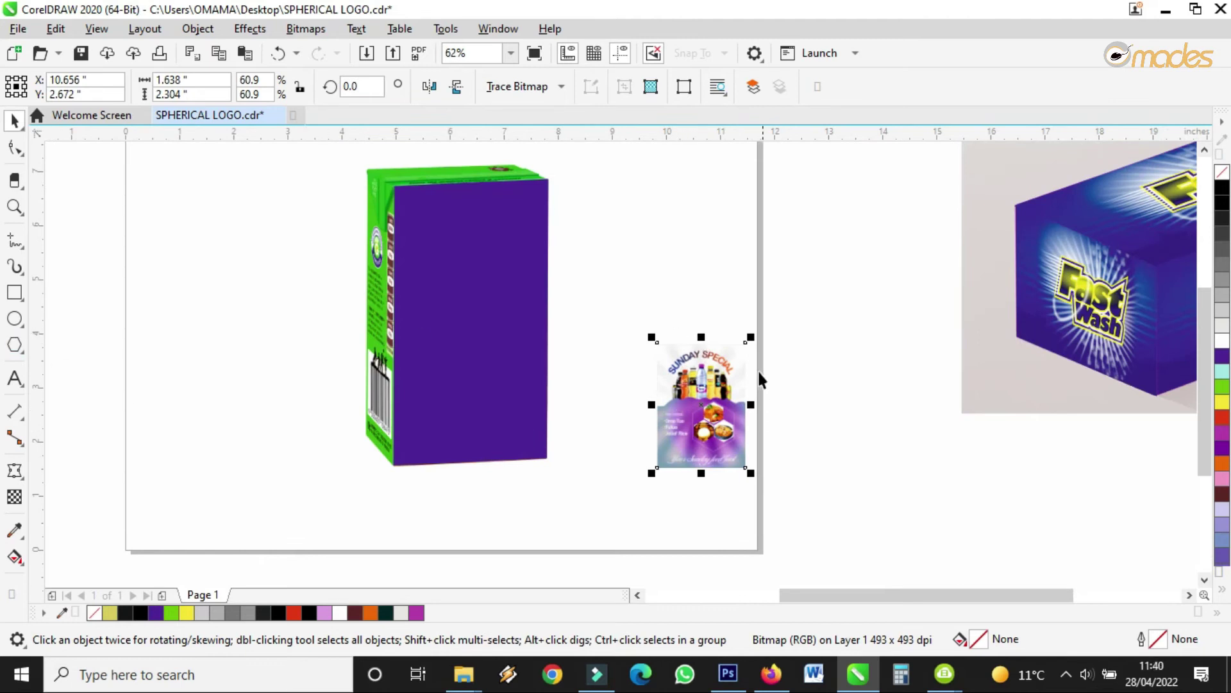
{"action": "left_click_drag", "start_coordinate": [754, 333], "coordinate": [872, 167]}
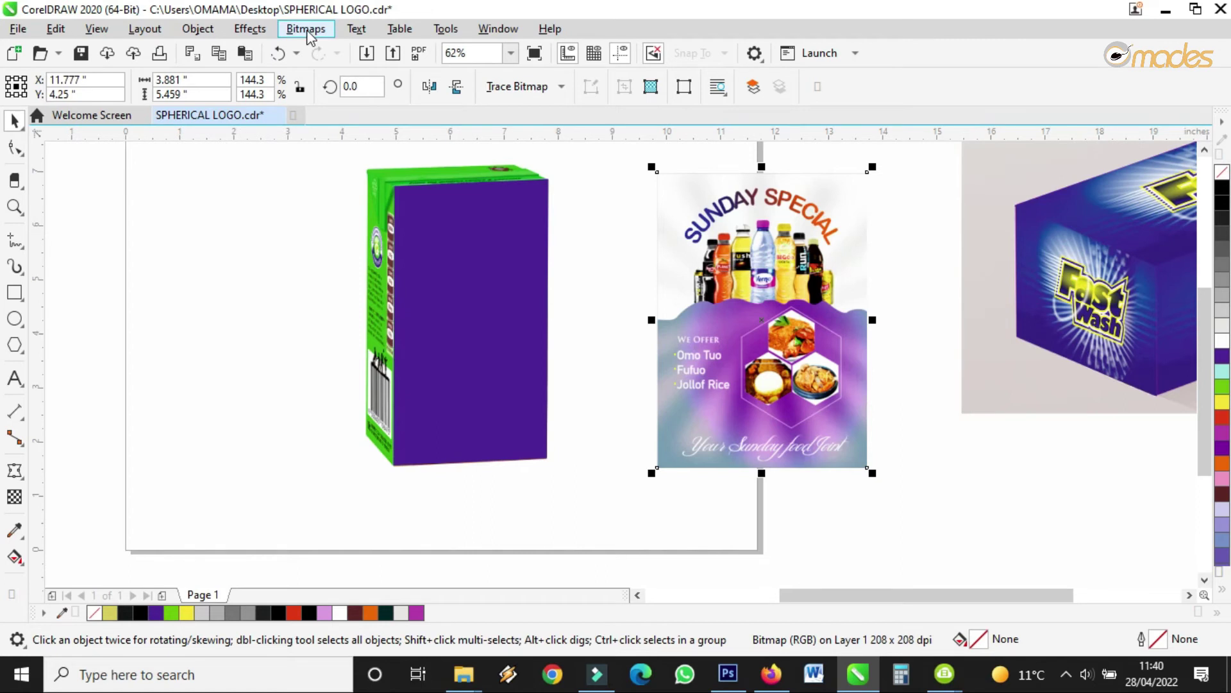
- Convert the enlarged Sunday Special flyer to a 300 dpi RGB bitmap
{"action": "left_click", "coordinate": [307, 29]}
{"action": "left_click", "coordinate": [334, 52]}
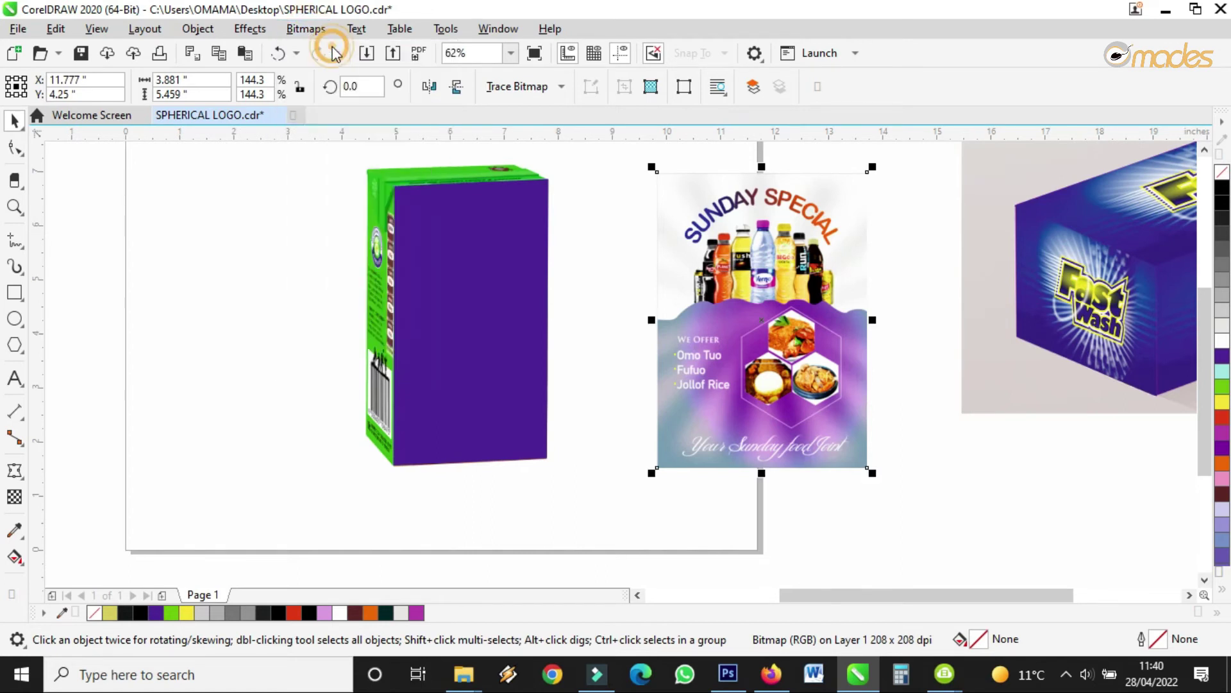
{"action": "left_click", "coordinate": [640, 434]}
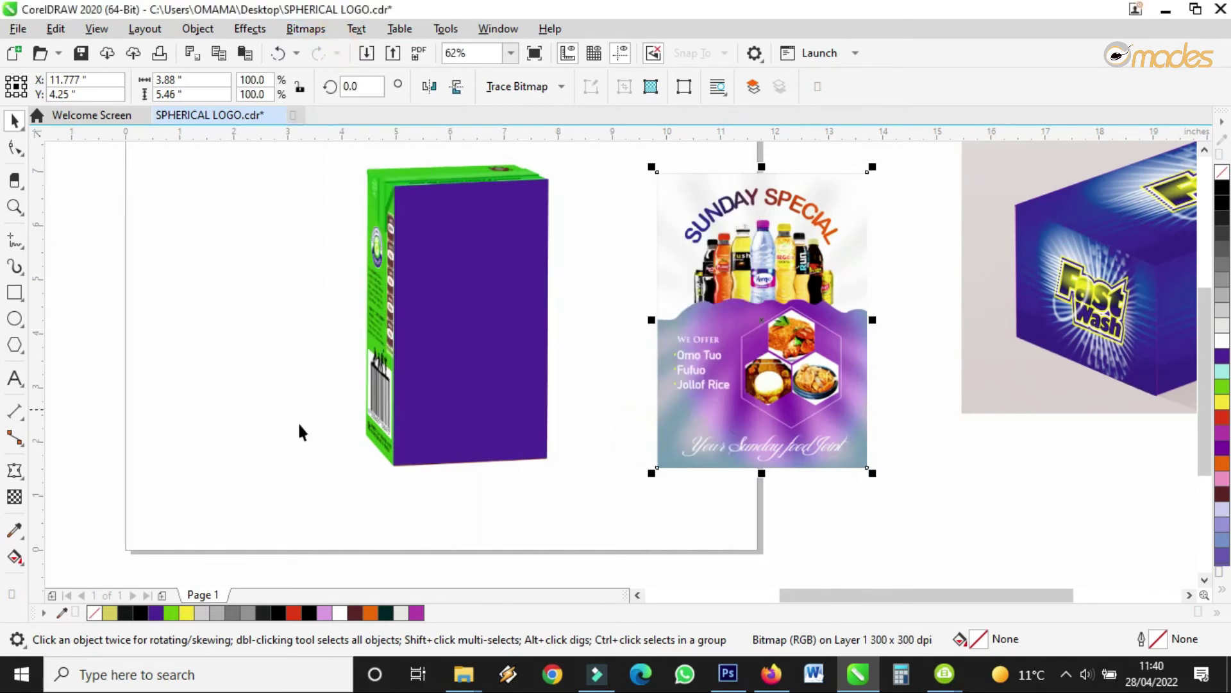
- Place a spare copy of the Sunday Special flyer below the Fast Wash box
{"action": "left_click", "coordinate": [15, 472]}
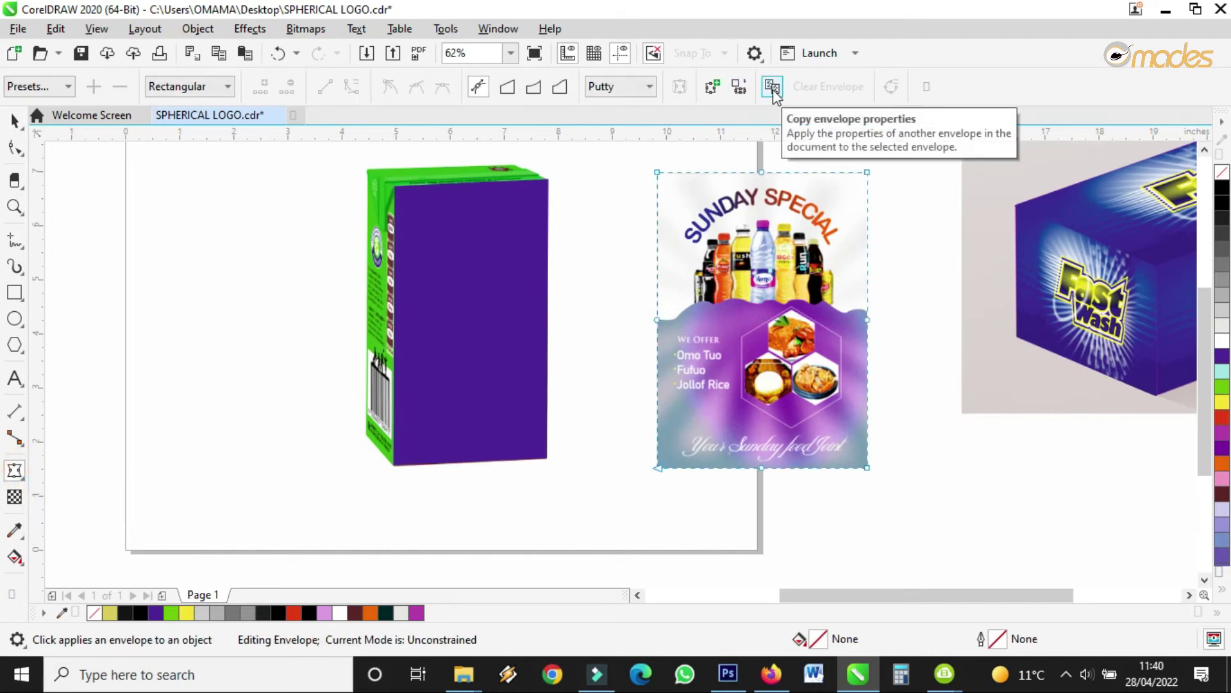
{"action": "left_click", "coordinate": [12, 120]}
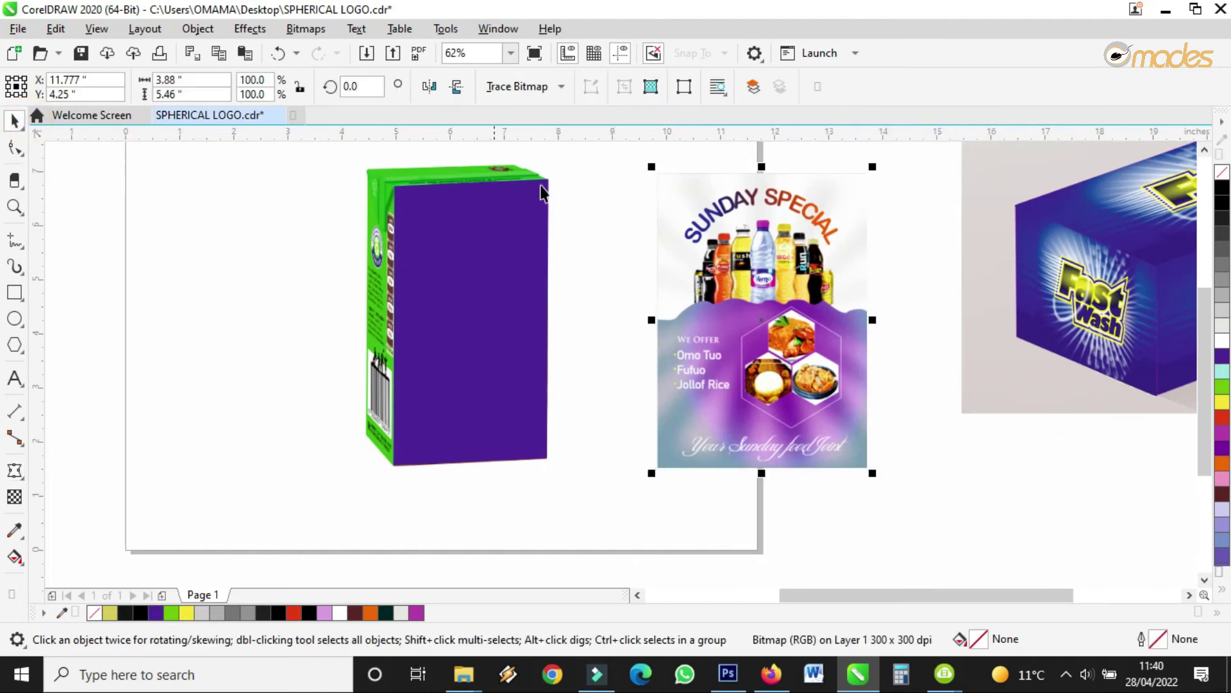
{"action": "left_click_drag", "start_coordinate": [714, 267], "coordinate": [1029, 497]}
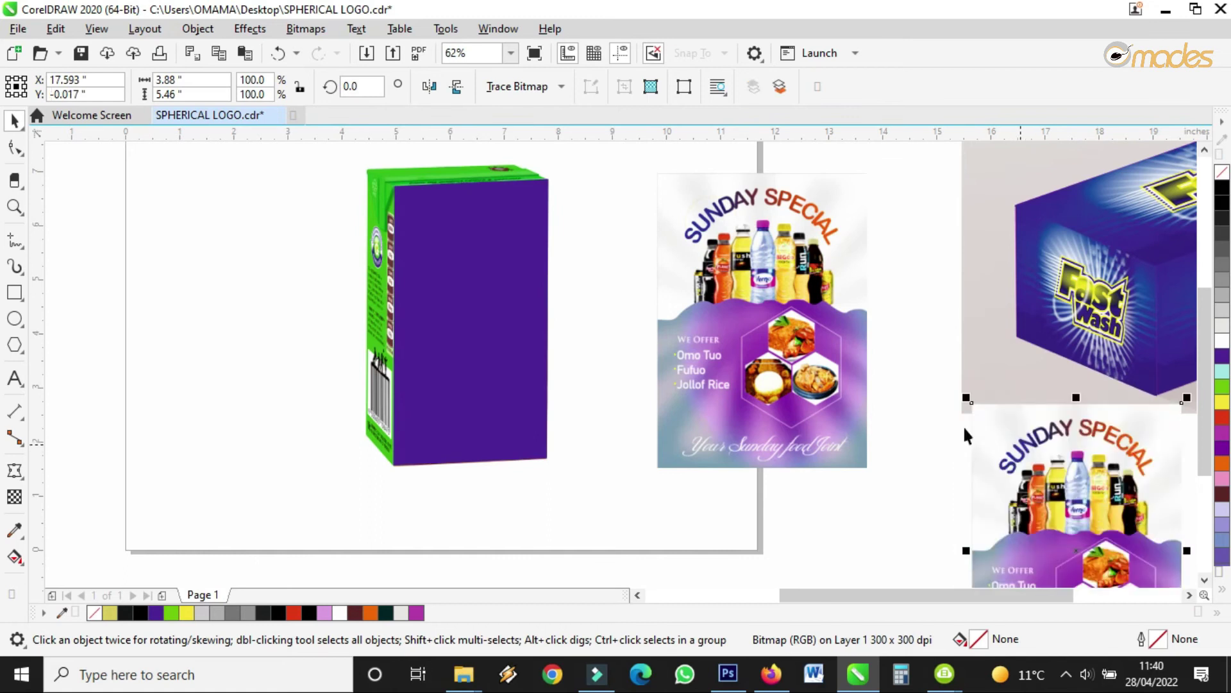
- Copy the envelope of the blue rectangle onto the original Sunday Special flyer
{"action": "left_click", "coordinate": [766, 280]}
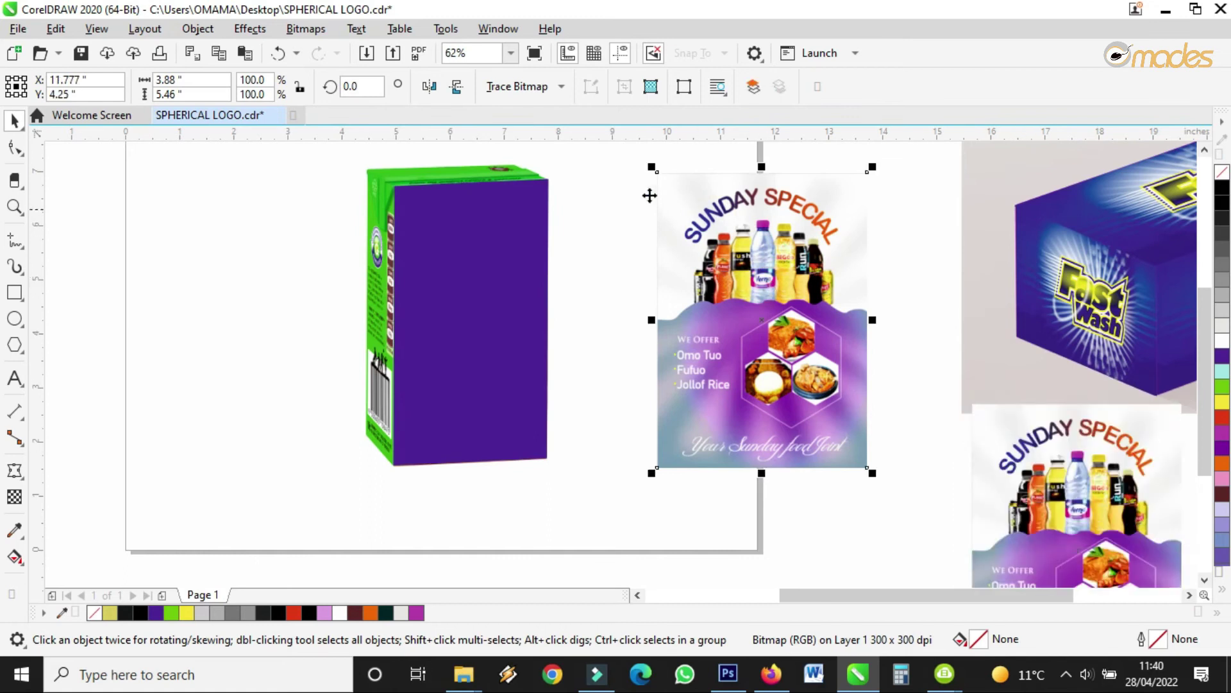
{"action": "left_click", "coordinate": [14, 470]}
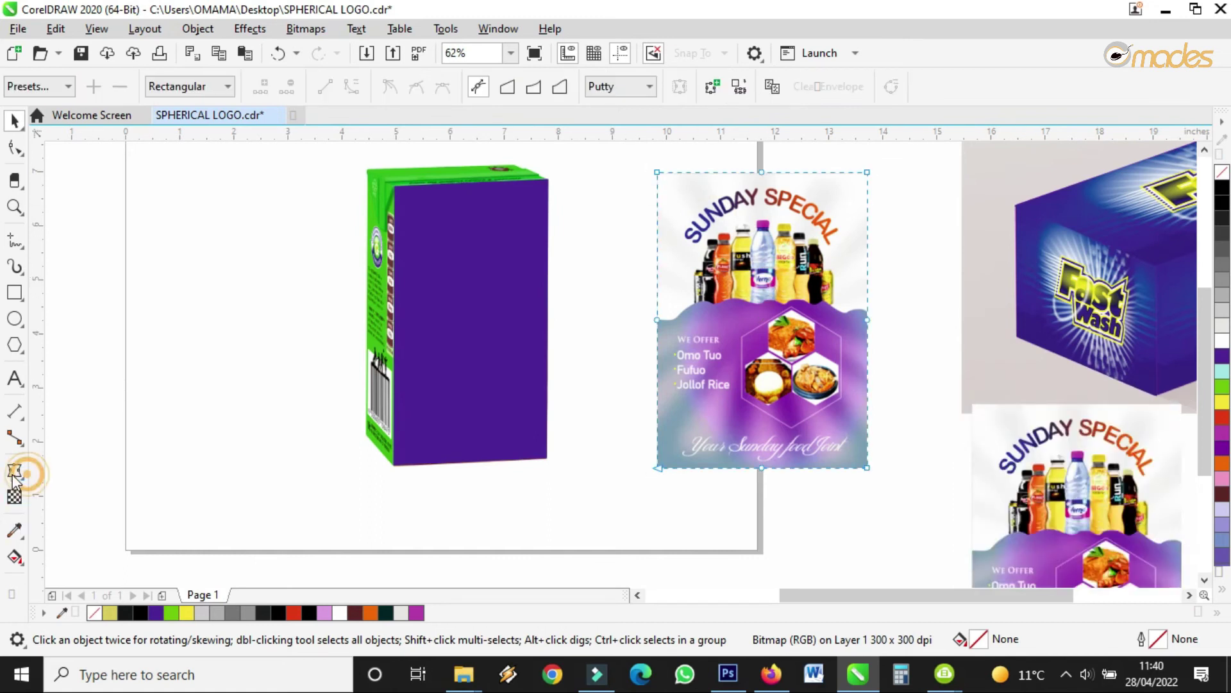
{"action": "left_click", "coordinate": [772, 88]}
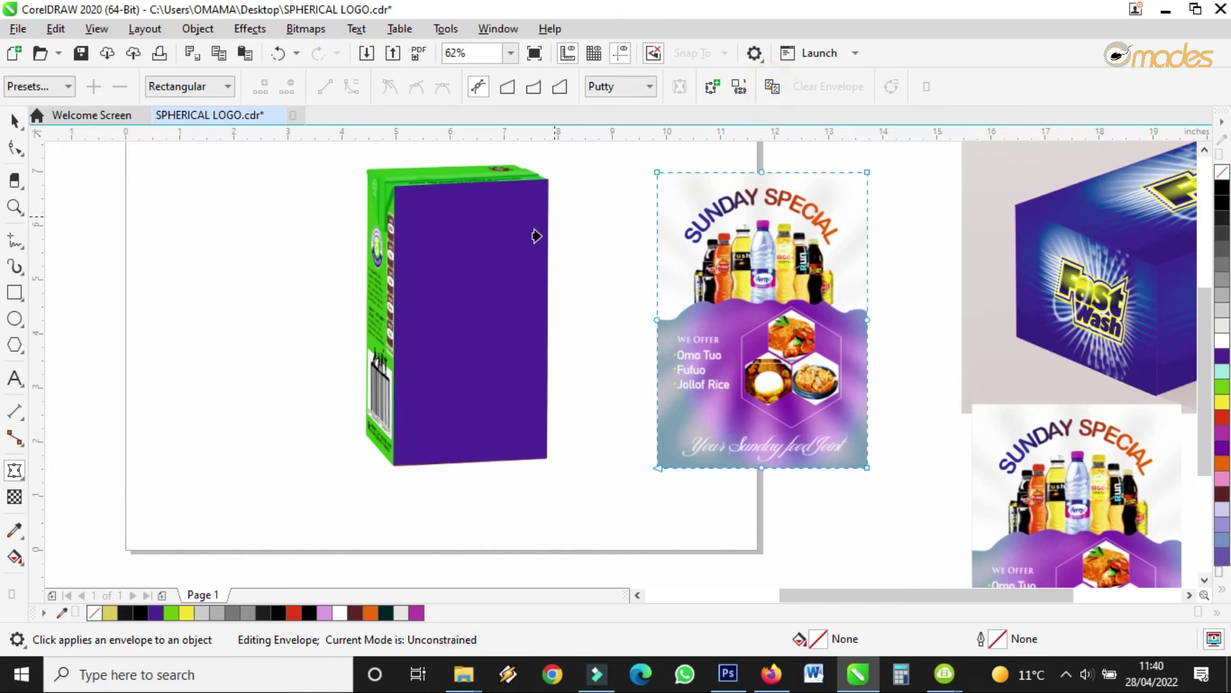
{"action": "left_click", "coordinate": [472, 333]}
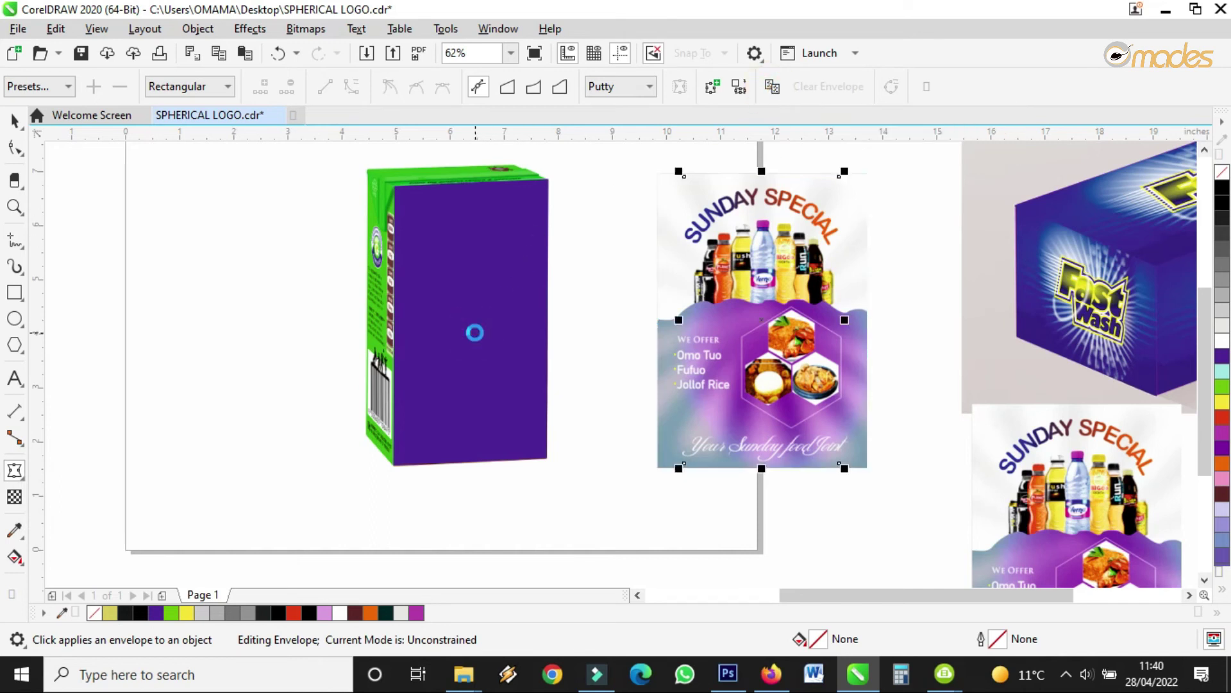
- Bring the enveloped flyer to the front and move it over the blue rectangle on the carton
{"action": "left_click_drag", "start_coordinate": [819, 309], "coordinate": [556, 329]}
{"action": "right_click", "coordinate": [573, 308]}
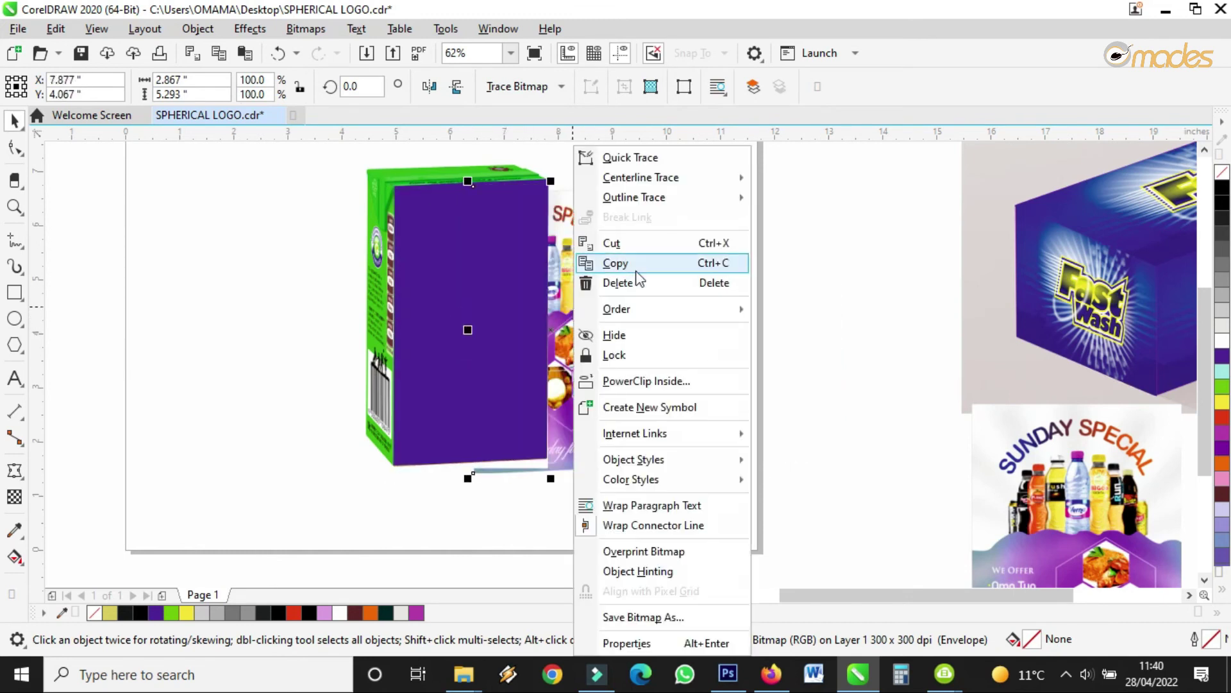
{"action": "mouse_move", "coordinate": [644, 309]}
{"action": "left_click", "coordinate": [766, 309]}
{"action": "left_click_drag", "start_coordinate": [578, 253], "coordinate": [501, 247]}
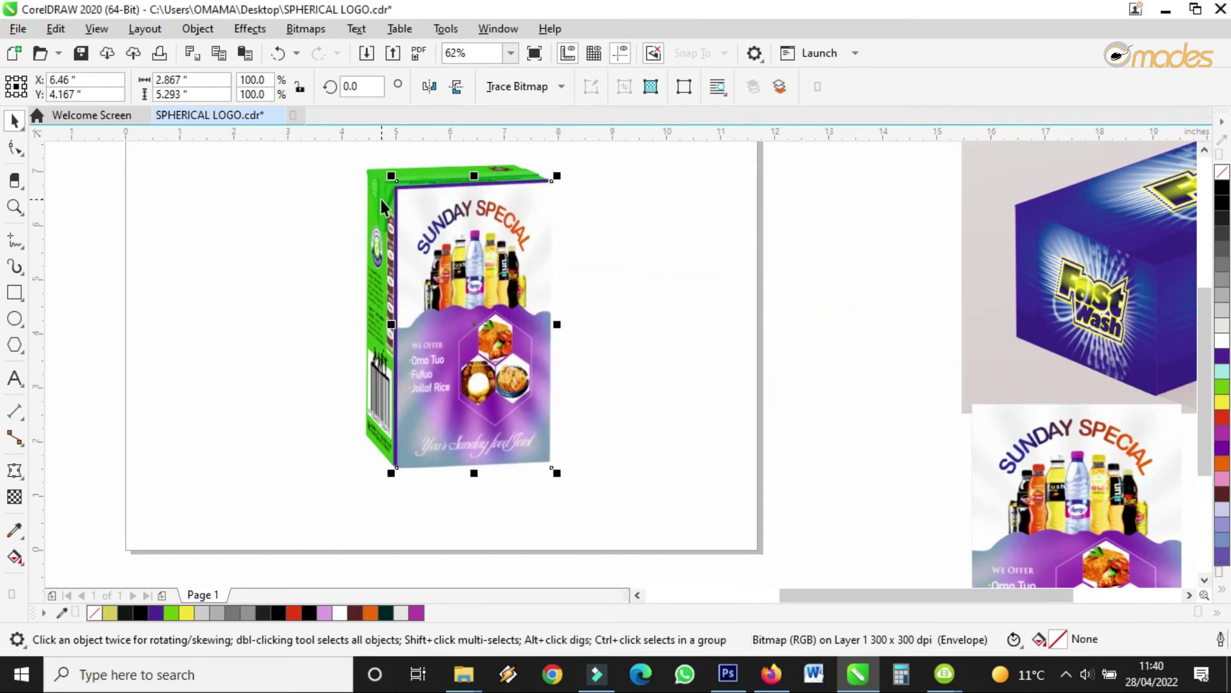
- Align the enveloped flyer precisely with the upper-left corner of the carton's front face and check its edges
{"action": "scroll", "coordinate": [383, 205], "scroll_direction": "up", "scroll_amount": 8}
{"action": "left_click_drag", "start_coordinate": [508, 386], "coordinate": [455, 338]}
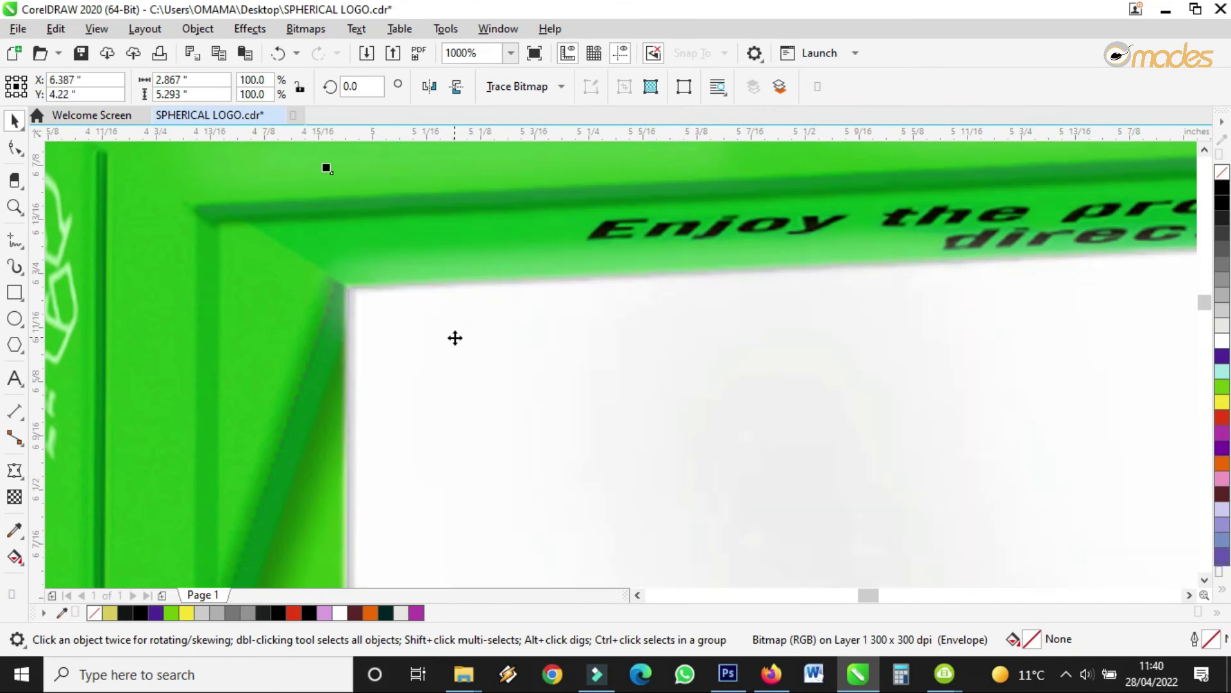
{"action": "scroll", "coordinate": [455, 338], "scroll_direction": "down", "scroll_amount": 7}
{"action": "scroll", "coordinate": [617, 414], "scroll_direction": "up", "scroll_amount": 7}
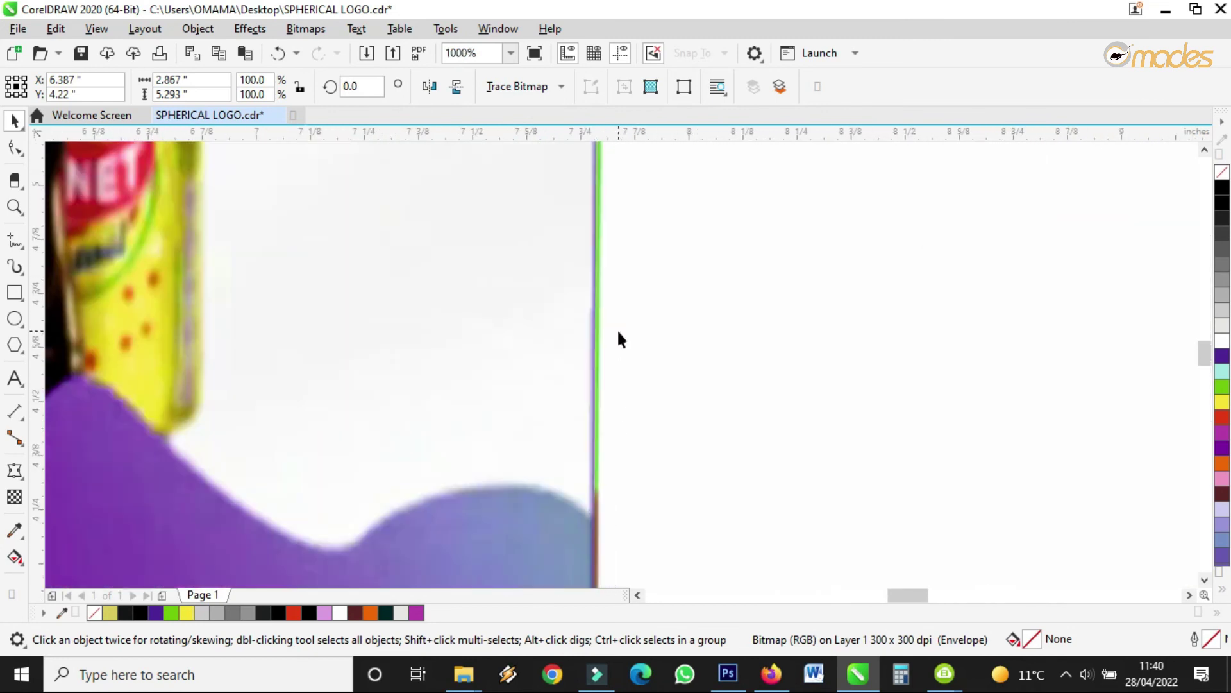
{"action": "scroll", "coordinate": [618, 338], "scroll_direction": "down", "scroll_amount": 7}
{"action": "scroll", "coordinate": [628, 505], "scroll_direction": "up", "scroll_amount": 3}
{"action": "scroll", "coordinate": [768, 423], "scroll_direction": "down", "scroll_amount": 3}
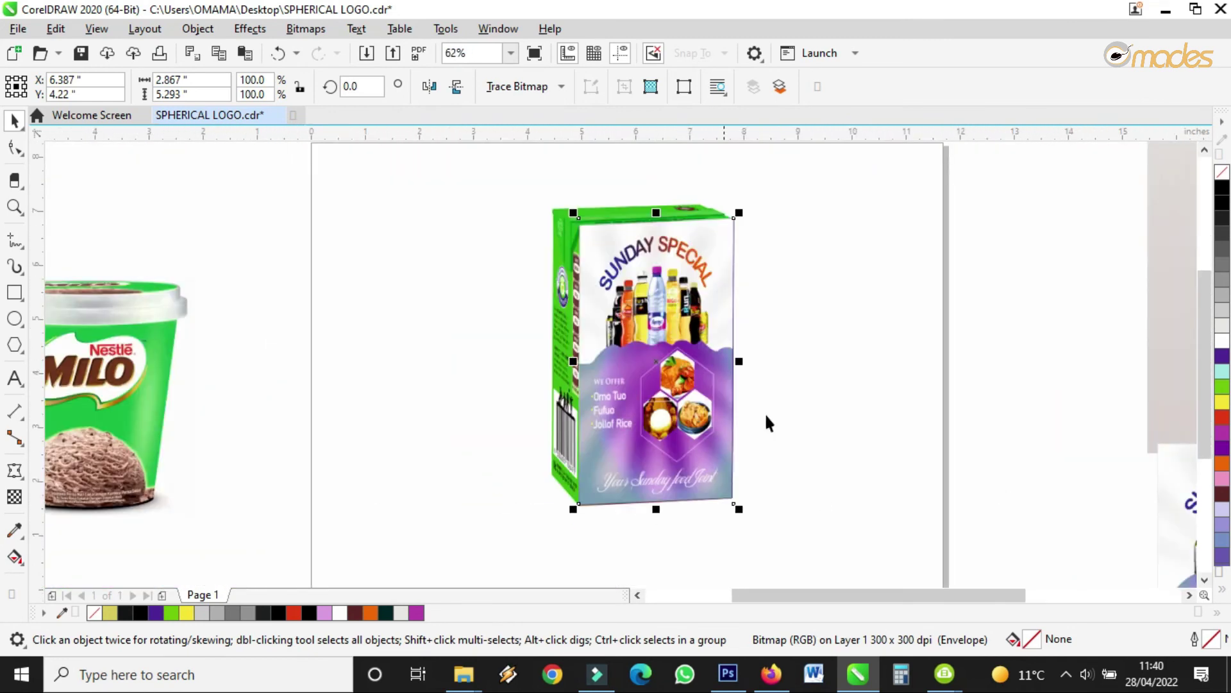
- Draw a tall, narrow rectangle about 1.73 by 5.17 inches on the page beside the carton's side panel
{"action": "left_click", "coordinate": [768, 423]}
{"action": "scroll", "coordinate": [781, 393], "scroll_direction": "down", "scroll_amount": 4}
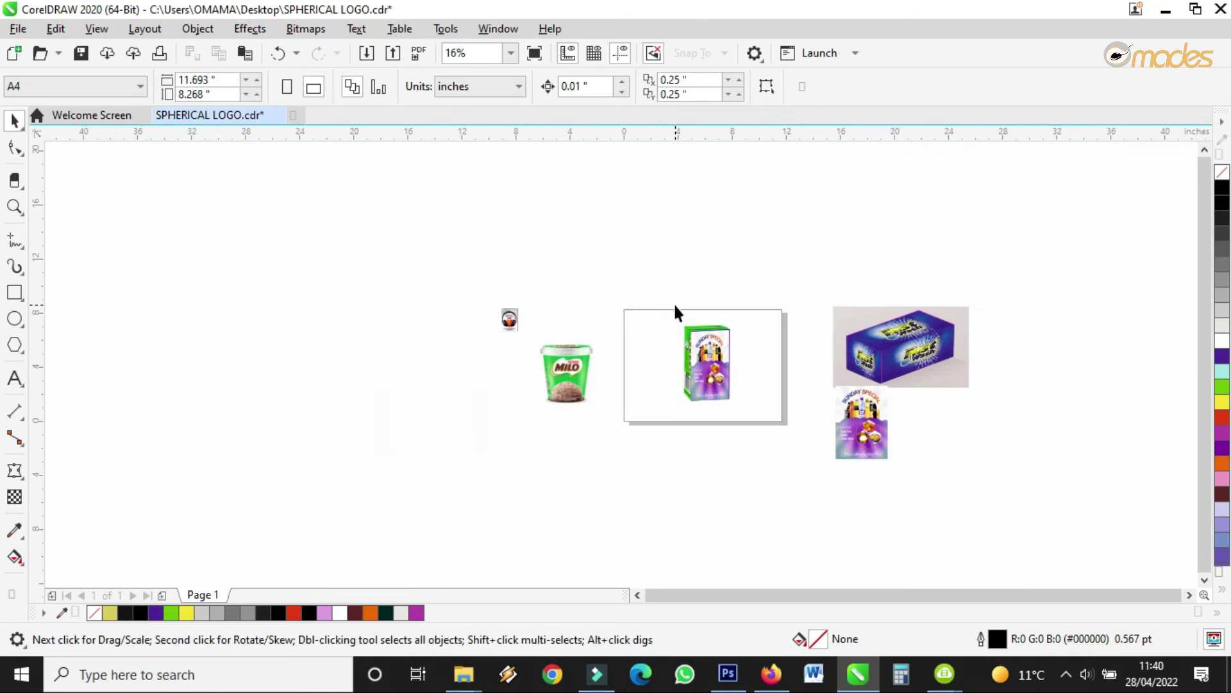
{"action": "scroll", "coordinate": [679, 341], "scroll_direction": "up", "scroll_amount": 2}
{"action": "left_click", "coordinate": [14, 293]}
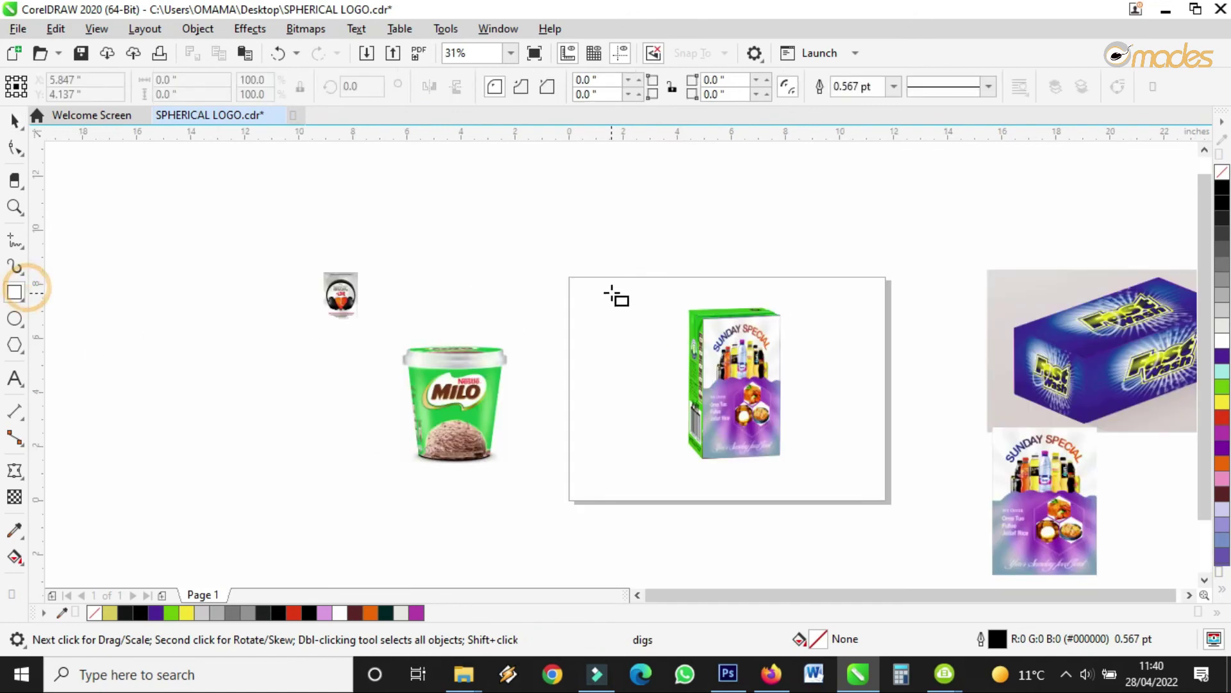
{"action": "left_click_drag", "start_coordinate": [628, 319], "coordinate": [675, 459]}
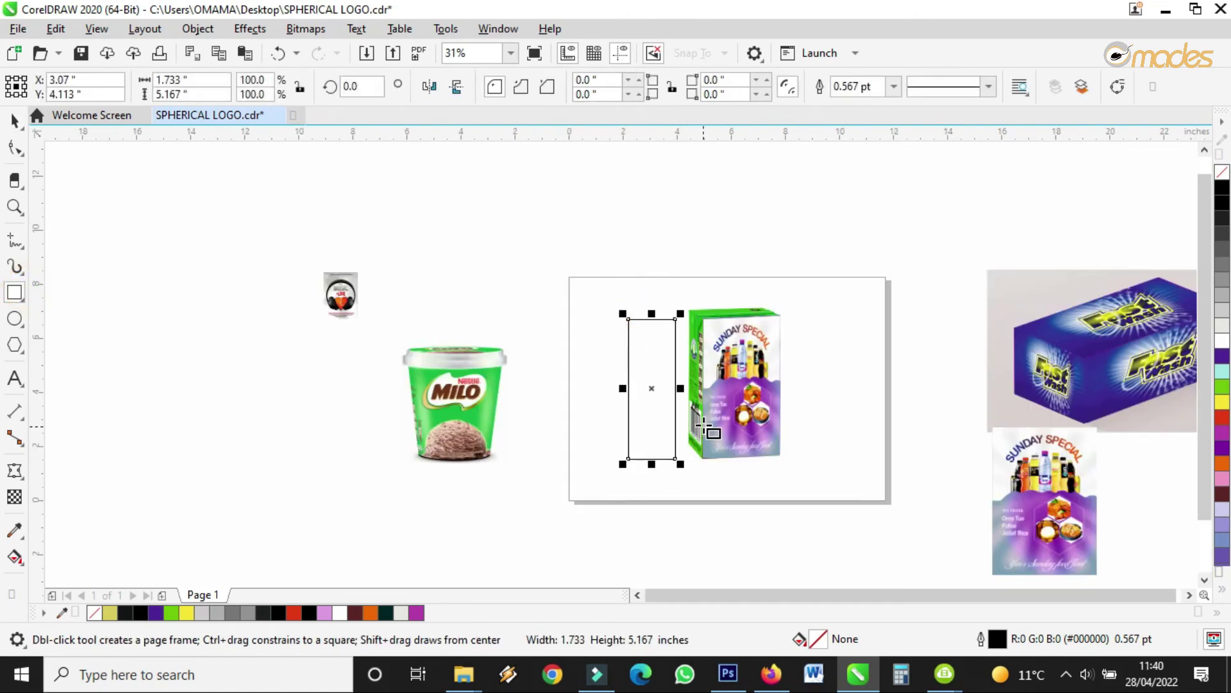
- Fill the narrow rectangle with orange (#FF6600)
{"action": "scroll", "coordinate": [675, 340], "scroll_direction": "up", "scroll_amount": 4}
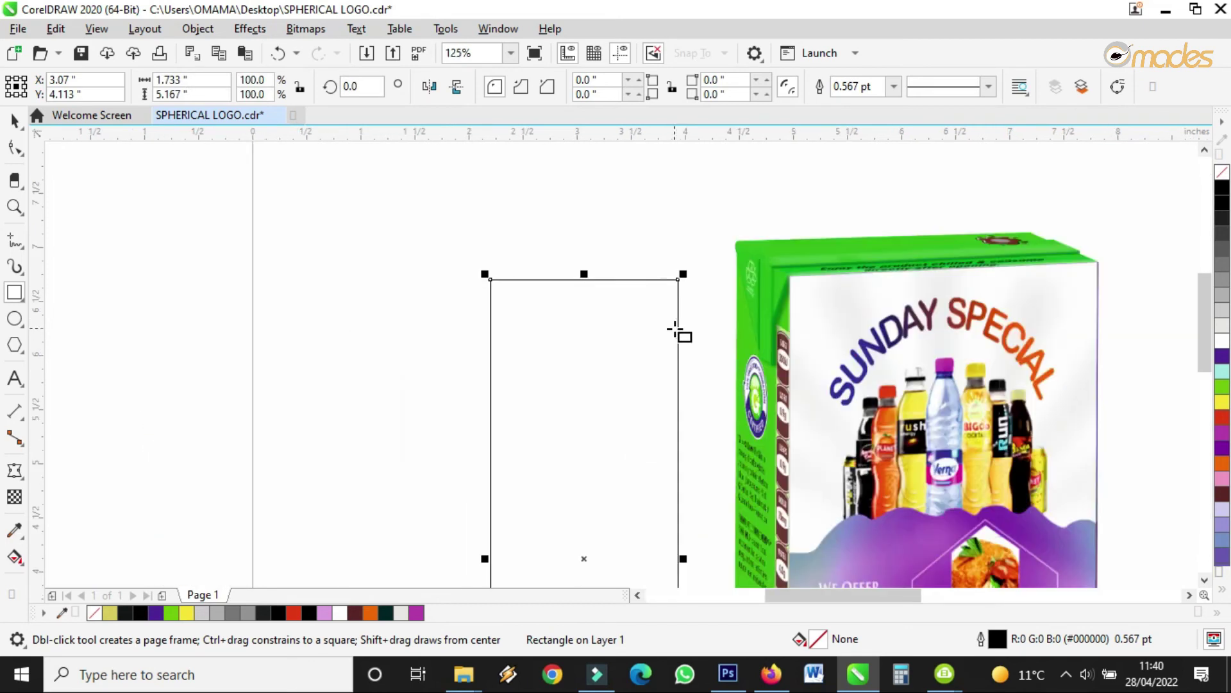
{"action": "left_click", "coordinate": [1222, 463]}
{"action": "left_click", "coordinate": [15, 122]}
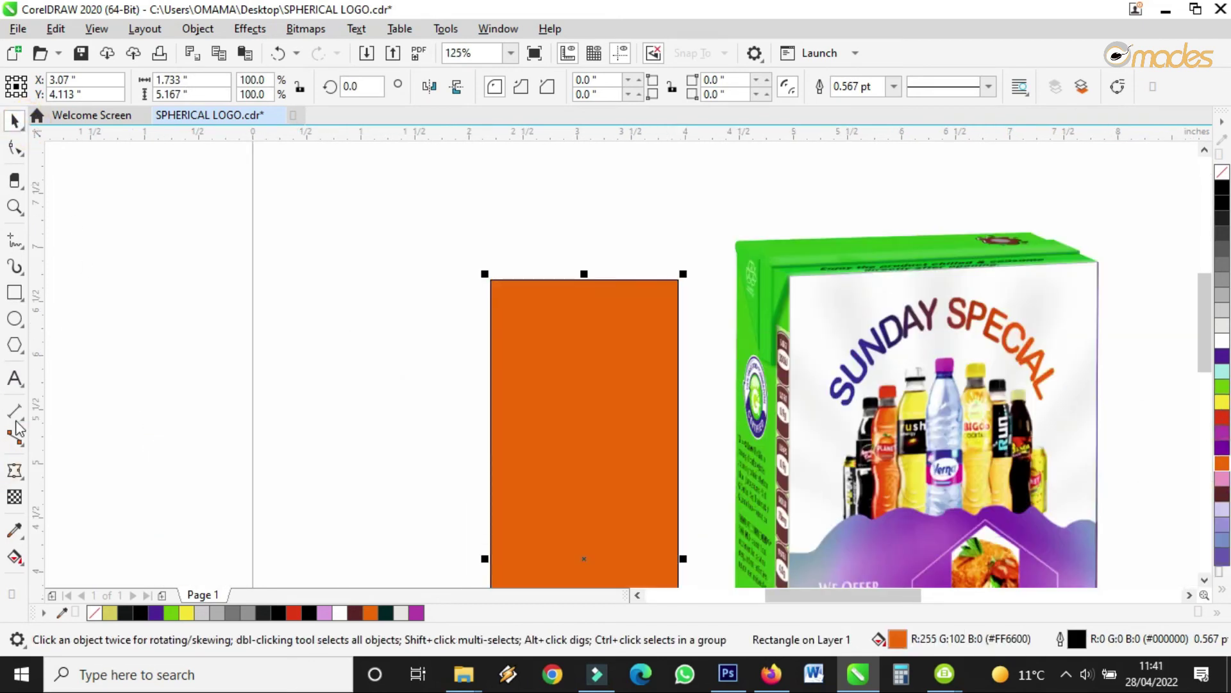
- Start an envelope on the orange rectangle and convert all its segments to straight lines
{"action": "left_click", "coordinate": [14, 470]}
{"action": "scroll", "coordinate": [449, 252], "scroll_direction": "down", "scroll_amount": 2}
{"action": "left_click_drag", "start_coordinate": [484, 346], "coordinate": [573, 553]}
{"action": "left_click", "coordinate": [323, 88]}
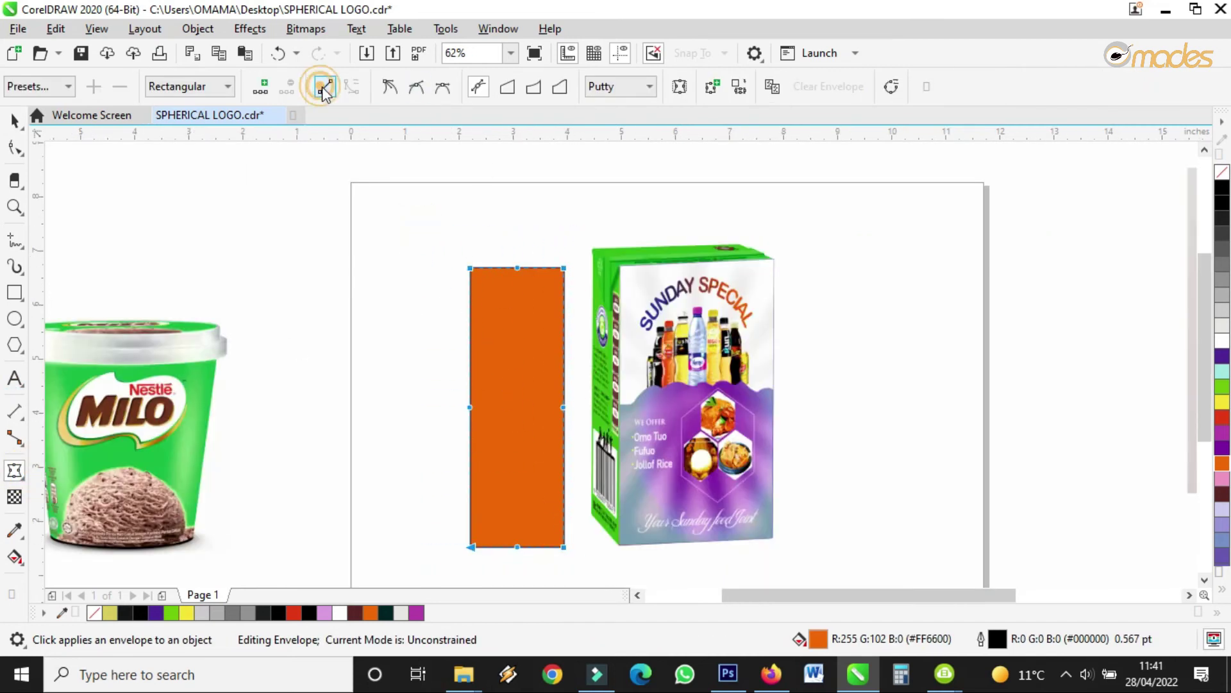
- Delete the mid-side nodes of the orange rectangle's envelope, keeping only its four corner nodes
{"action": "scroll", "coordinate": [508, 271], "scroll_direction": "up", "scroll_amount": 2}
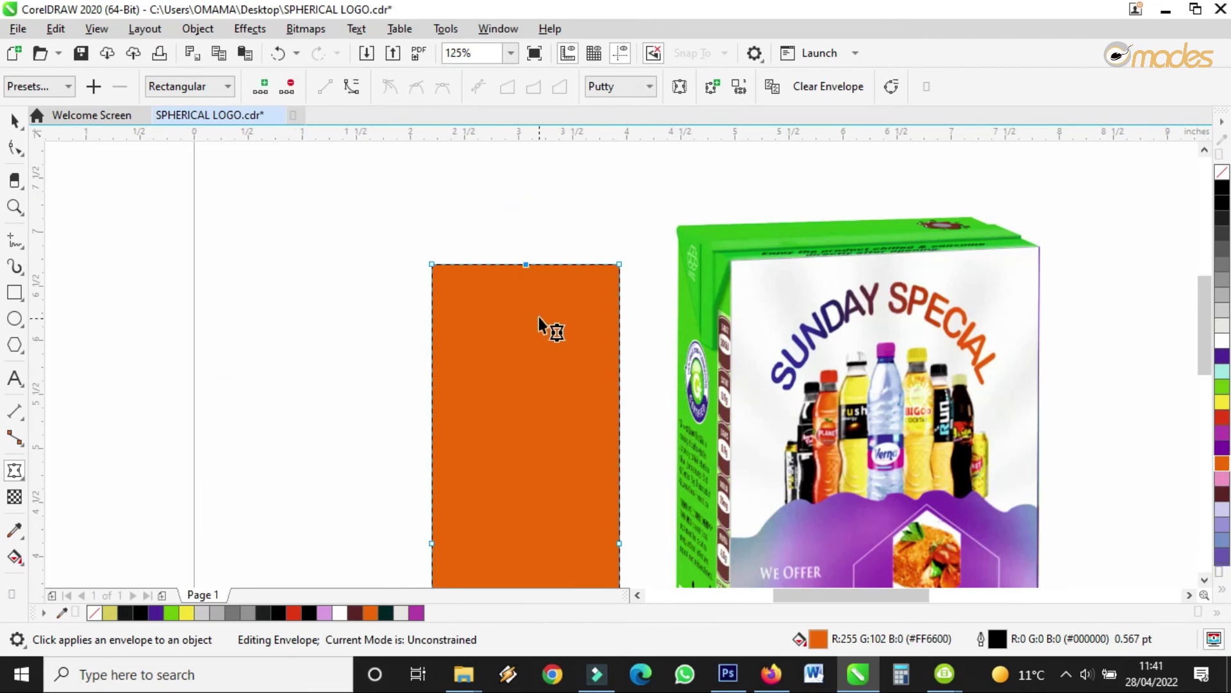
{"action": "left_click", "coordinate": [495, 376]}
{"action": "left_click_drag", "start_coordinate": [446, 554], "coordinate": [449, 556]}
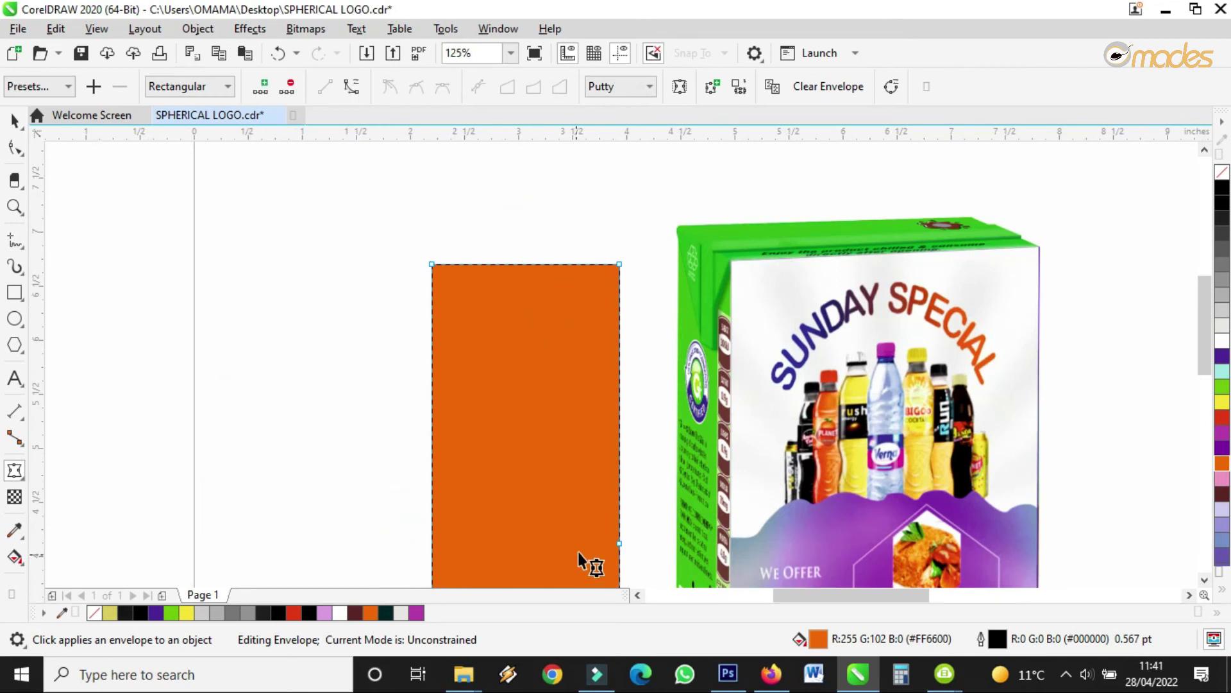
{"action": "scroll", "coordinate": [586, 536], "scroll_direction": "down", "scroll_amount": 4}
{"action": "scroll", "coordinate": [563, 477], "scroll_direction": "up", "scroll_amount": 4}
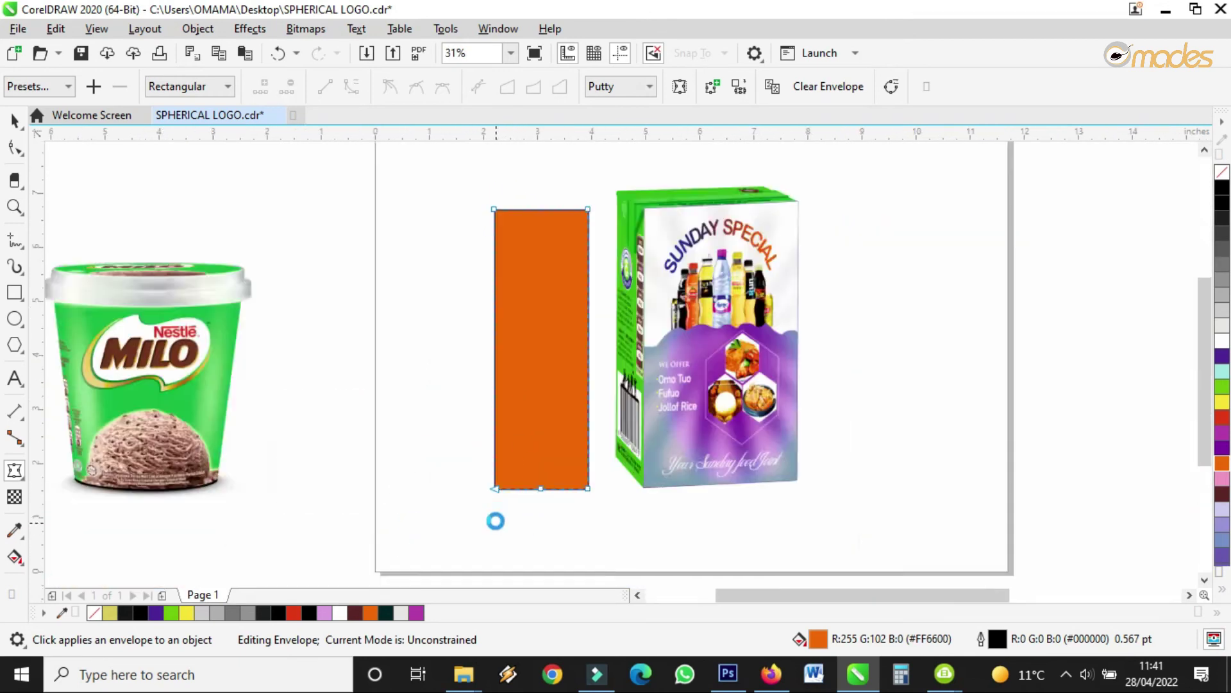
{"action": "scroll", "coordinate": [597, 417], "scroll_direction": "down", "scroll_amount": 4}
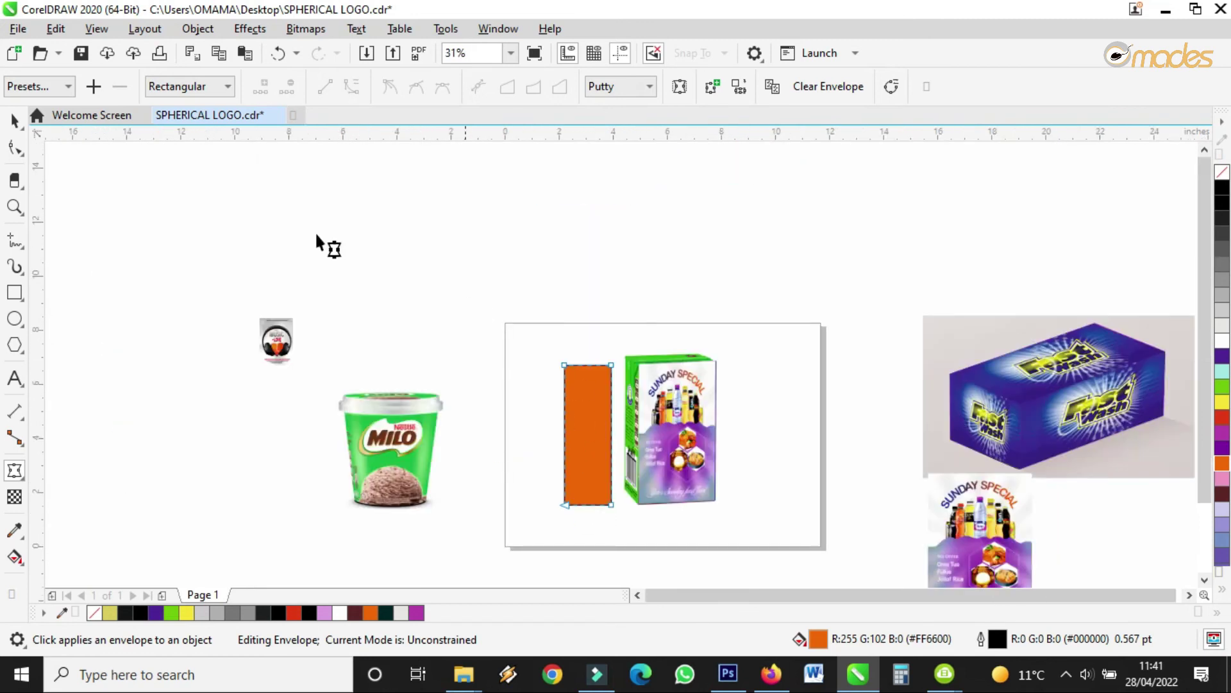
- Move the orange rectangle to the carton and fit its two upper envelope corners to the side panel's upper corners
{"action": "left_click", "coordinate": [14, 120]}
{"action": "scroll", "coordinate": [499, 329], "scroll_direction": "up", "scroll_amount": 4}
{"action": "left_click_drag", "start_coordinate": [338, 318], "coordinate": [580, 301]}
{"action": "left_click", "coordinate": [14, 470]}
{"action": "scroll", "coordinate": [450, 314], "scroll_direction": "up", "scroll_amount": 4}
{"action": "scroll", "coordinate": [557, 324], "scroll_direction": "down", "scroll_amount": 4}
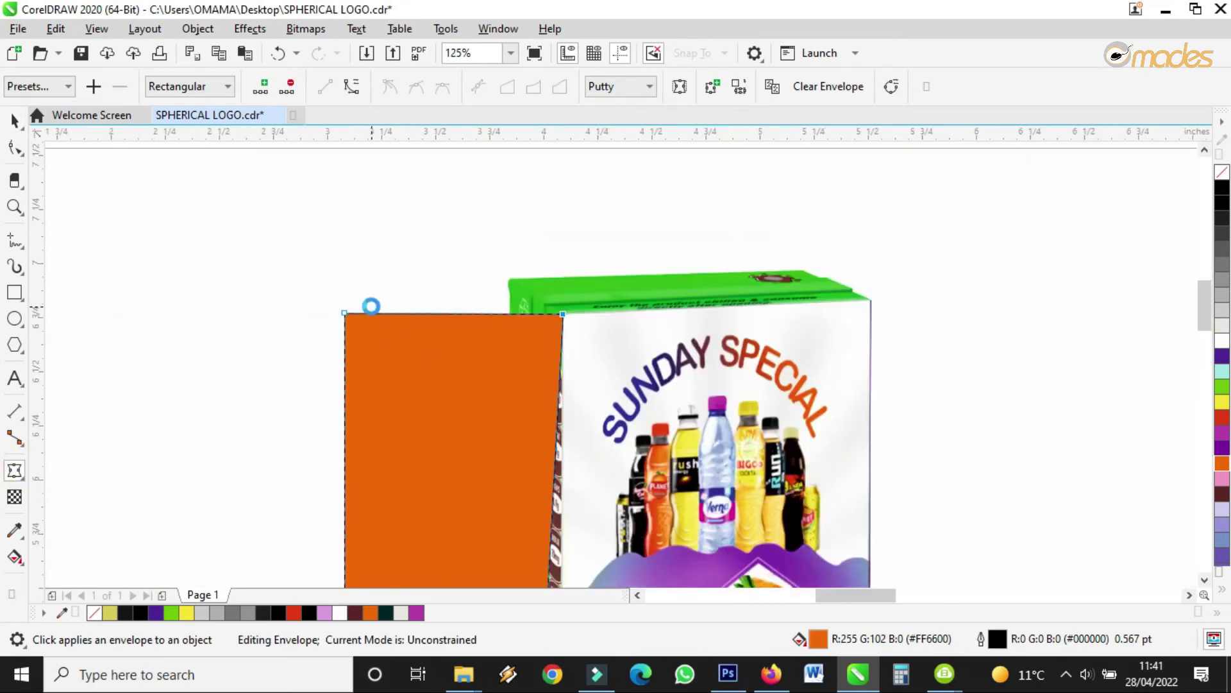
{"action": "scroll", "coordinate": [366, 308], "scroll_direction": "up", "scroll_amount": 4}
{"action": "left_click_drag", "start_coordinate": [261, 334], "coordinate": [918, 196]}
{"action": "scroll", "coordinate": [716, 227], "scroll_direction": "down", "scroll_amount": 6}
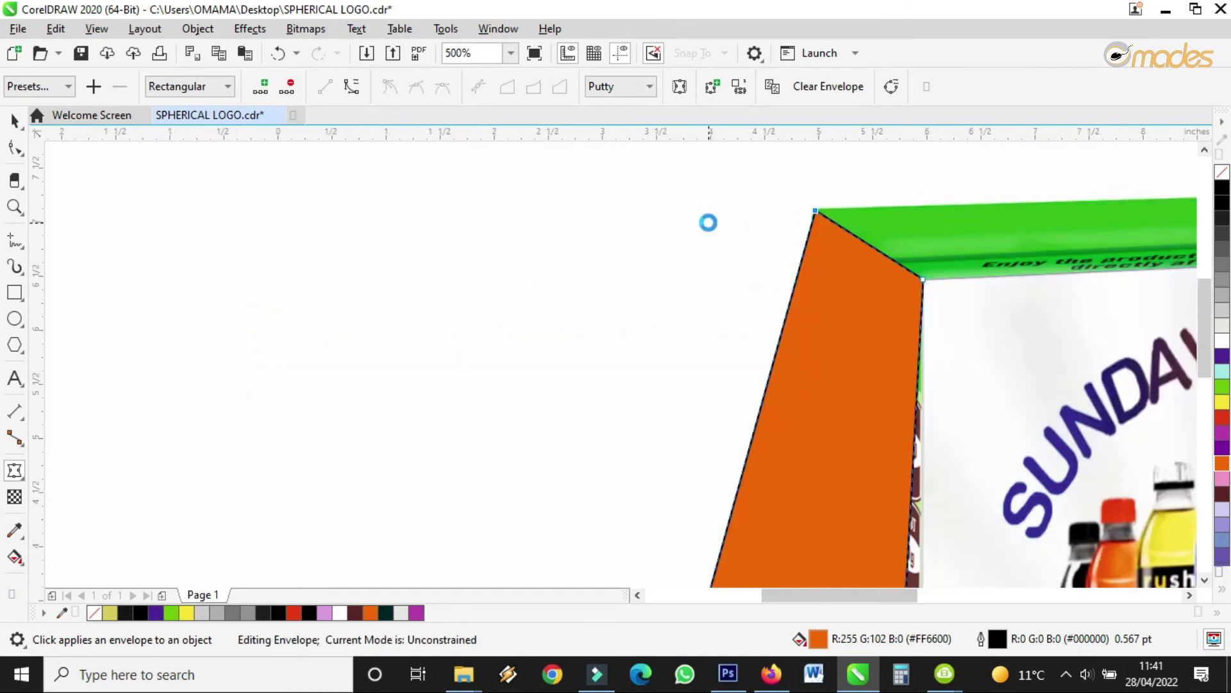
- Fit the orange shape's two lower envelope corners to the bottom corners of the carton's side panel
{"action": "scroll", "coordinate": [685, 364], "scroll_direction": "up", "scroll_amount": 6}
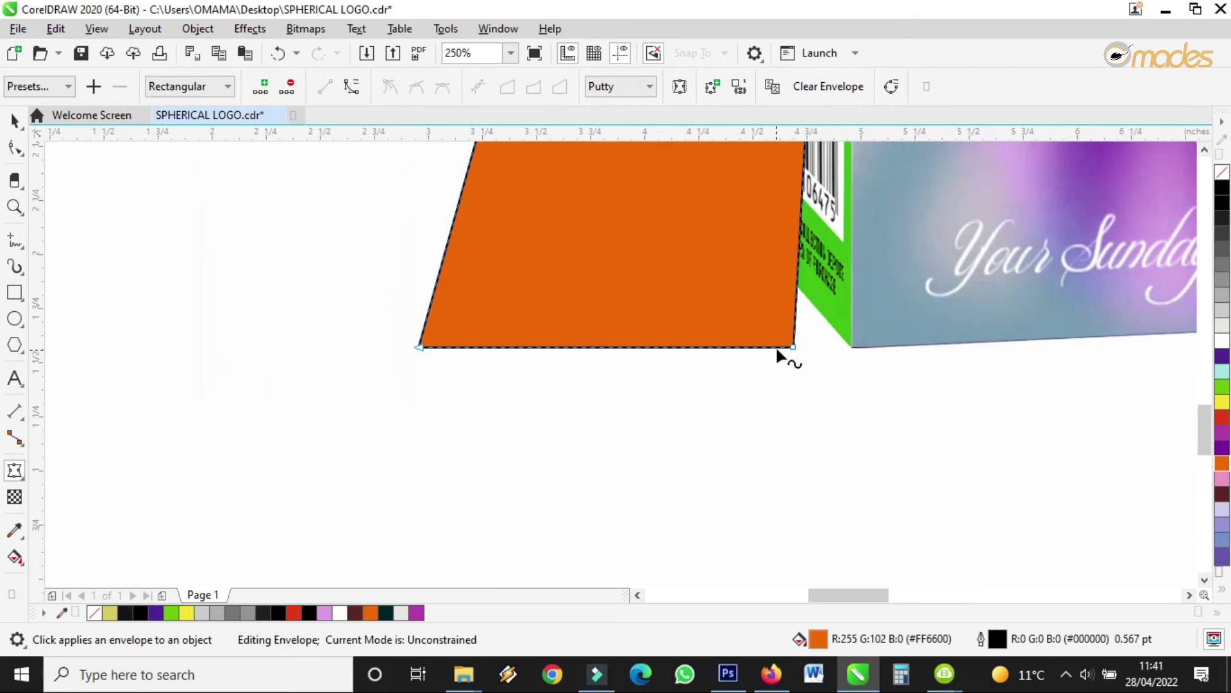
{"action": "left_click_drag", "start_coordinate": [807, 341], "coordinate": [924, 344]}
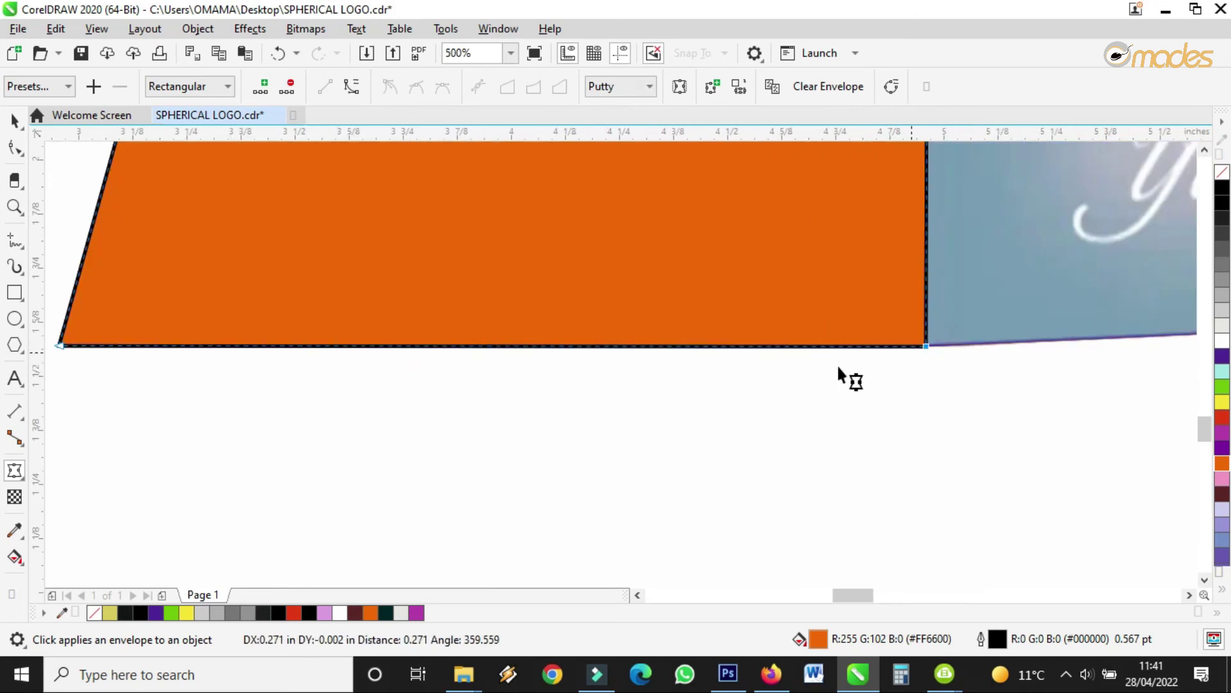
{"action": "scroll", "coordinate": [804, 451], "scroll_direction": "down", "scroll_amount": 3}
{"action": "left_click_drag", "start_coordinate": [618, 438], "coordinate": [848, 260]}
{"action": "scroll", "coordinate": [762, 412], "scroll_direction": "up", "scroll_amount": 3}
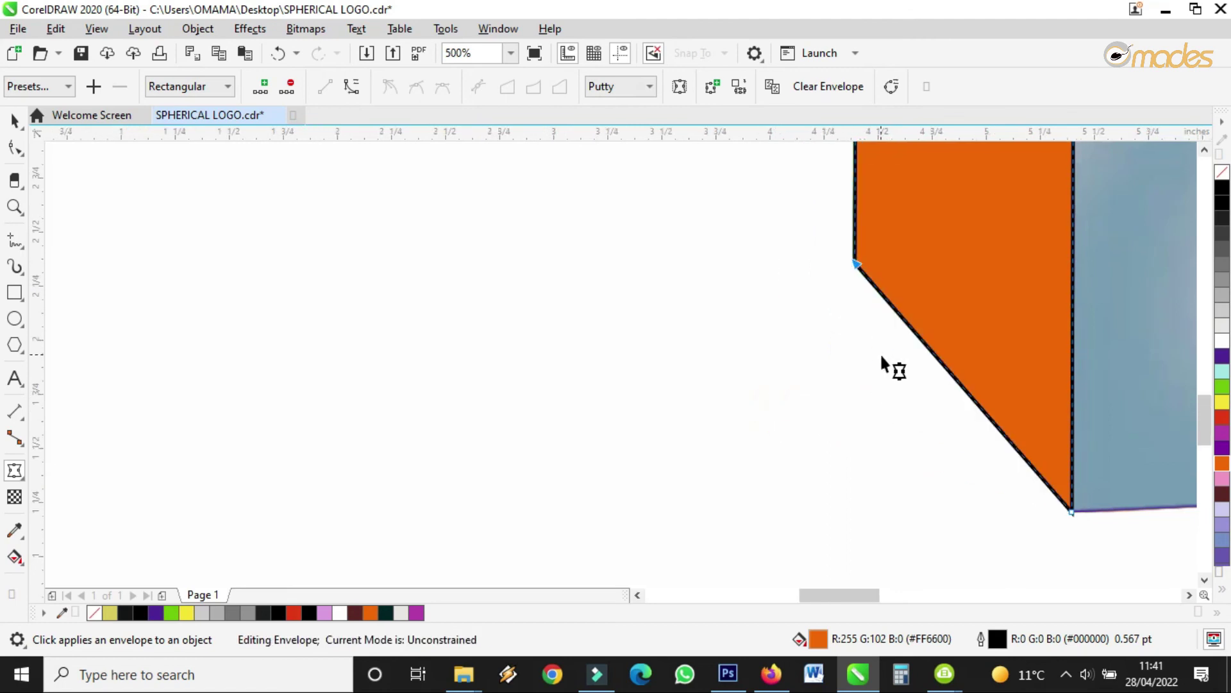
{"action": "scroll", "coordinate": [882, 354], "scroll_direction": "down", "scroll_amount": 3}
{"action": "scroll", "coordinate": [878, 342], "scroll_direction": "up", "scroll_amount": 4}
{"action": "scroll", "coordinate": [838, 465], "scroll_direction": "down", "scroll_amount": 5}
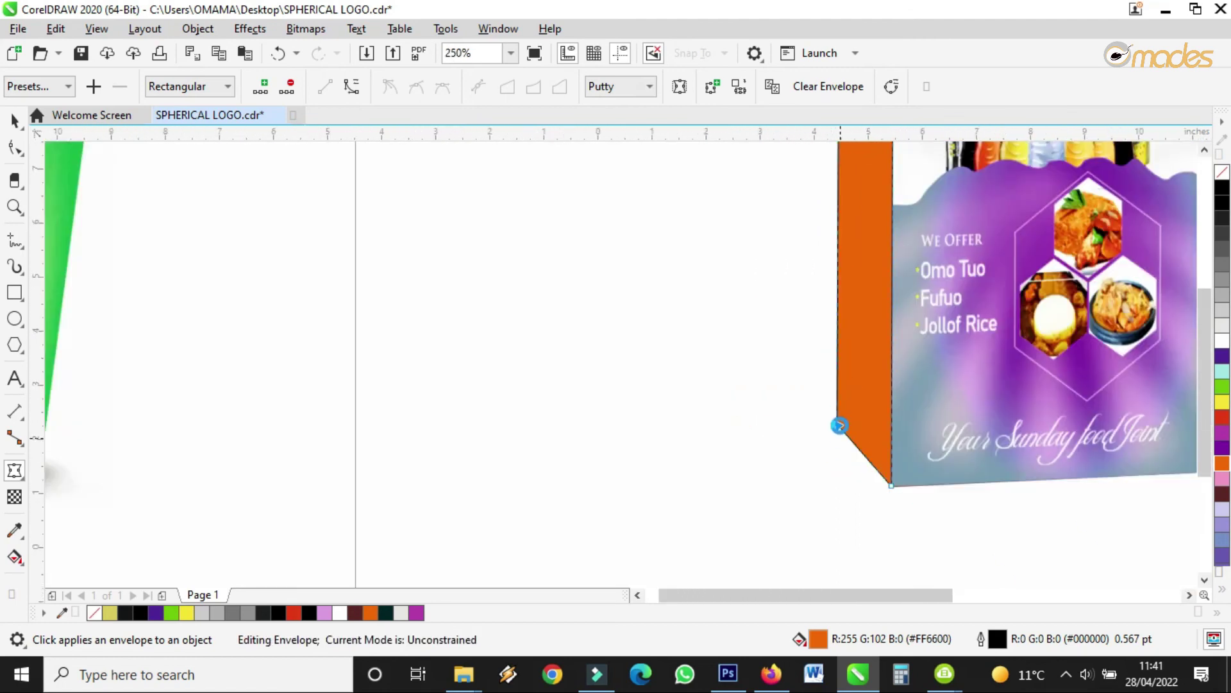
- Refine the orange envelope's upper outer corner at the carton's edge and remove the shape's outline
{"action": "scroll", "coordinate": [858, 168], "scroll_direction": "up", "scroll_amount": 3}
{"action": "scroll", "coordinate": [849, 193], "scroll_direction": "up", "scroll_amount": 3}
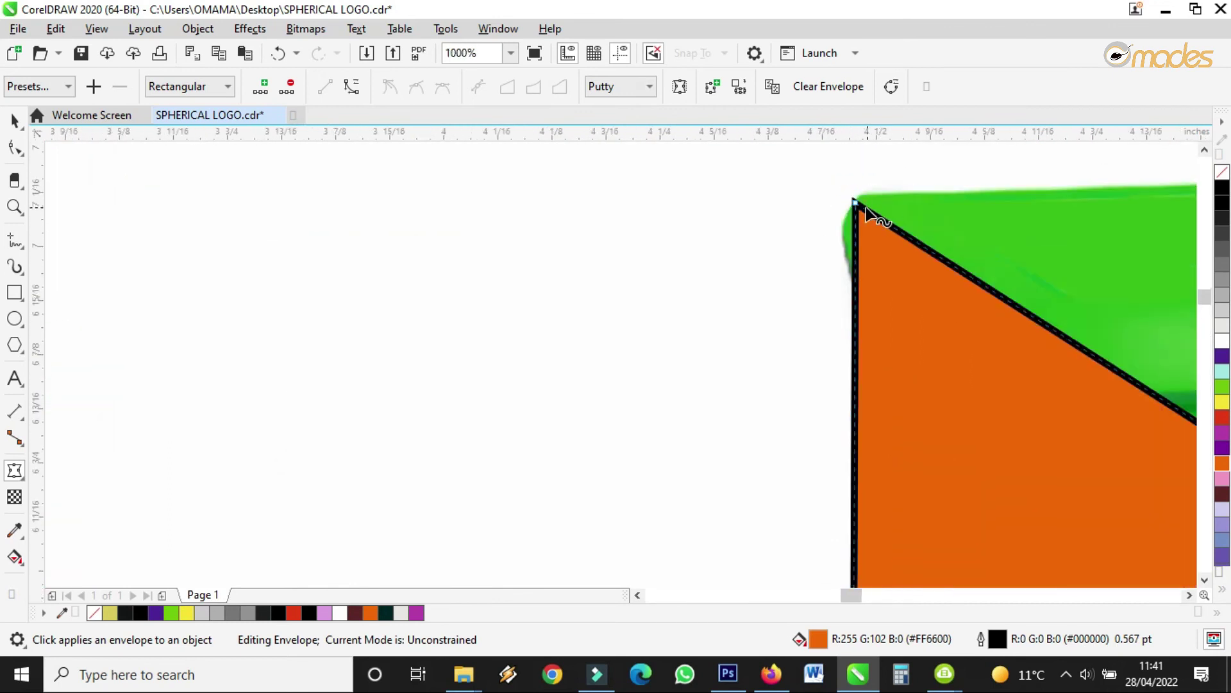
{"action": "left_click", "coordinate": [856, 205]}
{"action": "scroll", "coordinate": [806, 253], "scroll_direction": "down", "scroll_amount": 3}
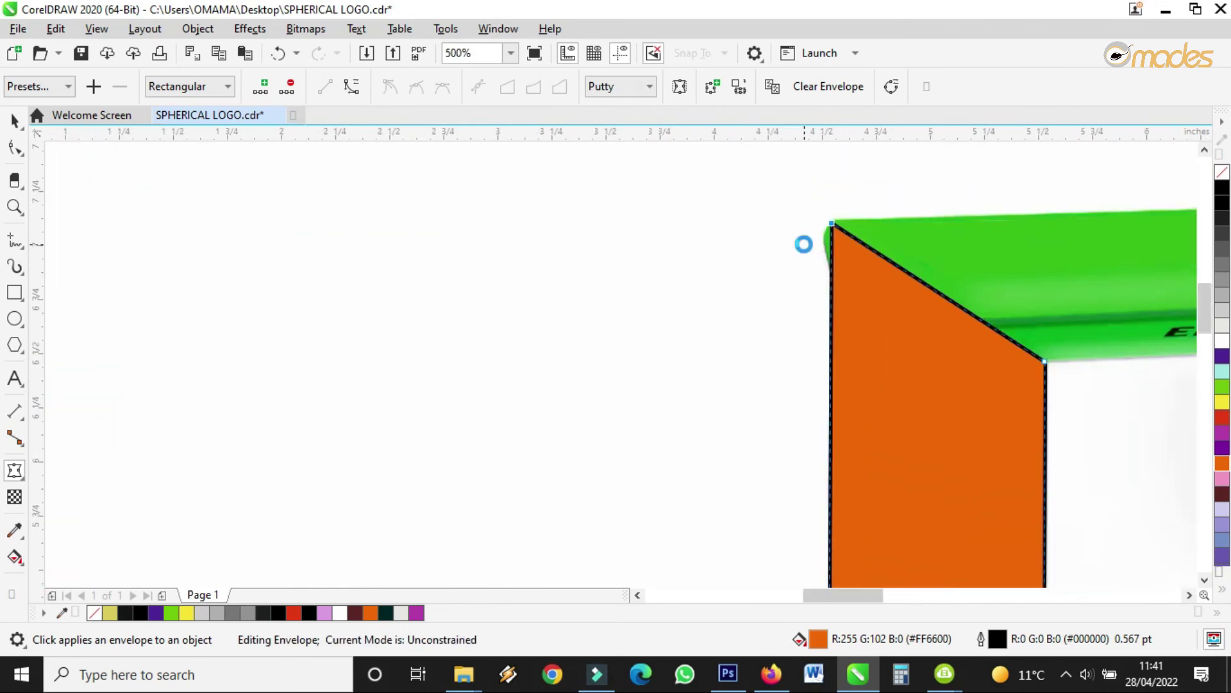
{"action": "right_click", "coordinate": [1221, 174]}
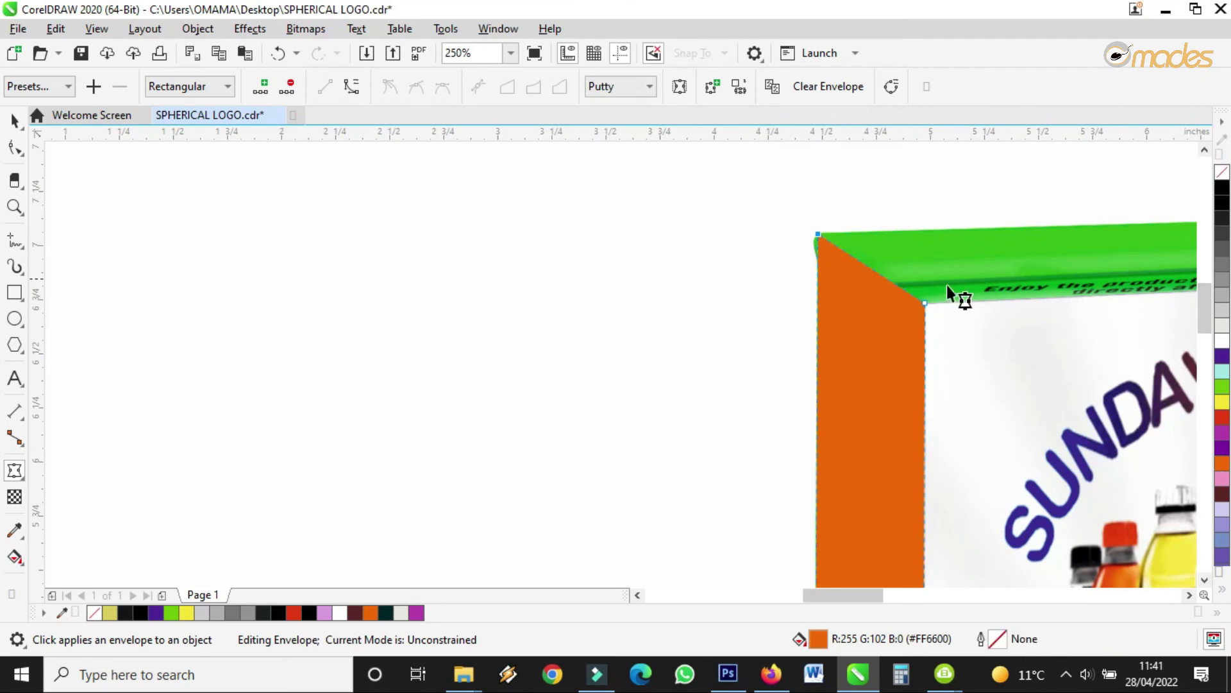
{"action": "scroll", "coordinate": [820, 317], "scroll_direction": "down", "scroll_amount": 3}
{"action": "left_click", "coordinate": [12, 120]}
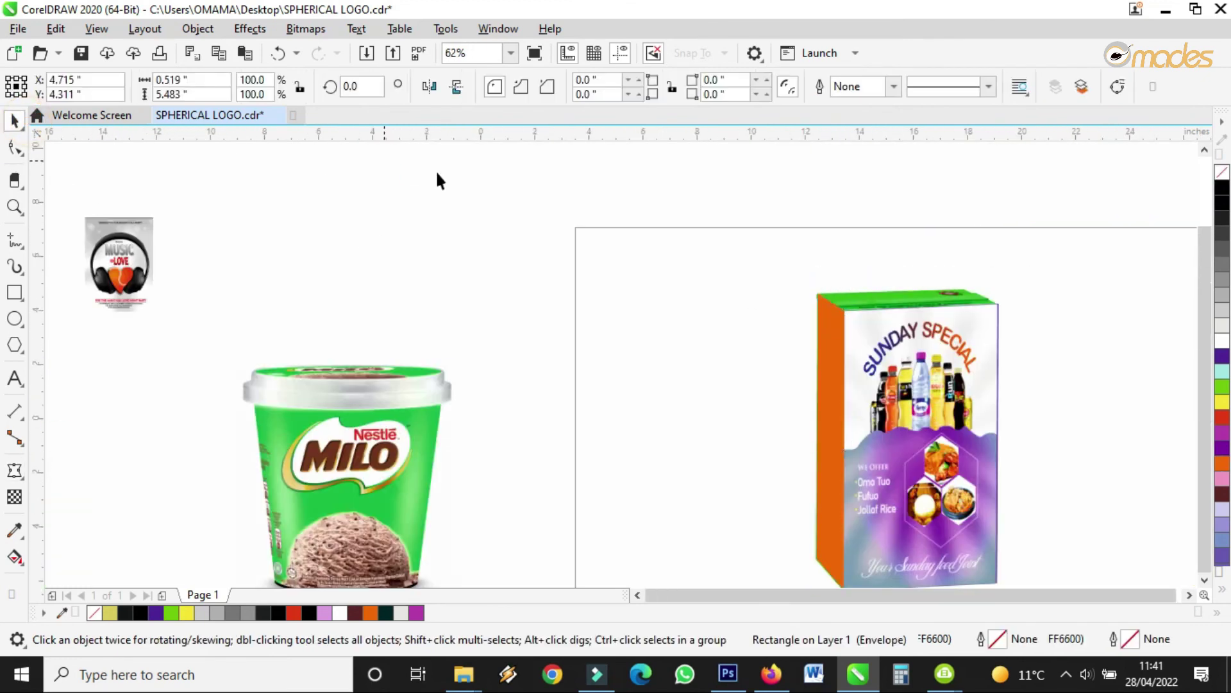
- Place a duplicate of the Sunday Special flyer between the carton and the original flyer
{"action": "scroll", "coordinate": [436, 169], "scroll_direction": "down", "scroll_amount": 3}
{"action": "left_click", "coordinate": [668, 279]}
{"action": "left_click_drag", "start_coordinate": [669, 278], "coordinate": [590, 221]}
{"action": "right_click", "coordinate": [590, 220]}
{"action": "scroll", "coordinate": [580, 215], "scroll_direction": "up", "scroll_amount": 3}
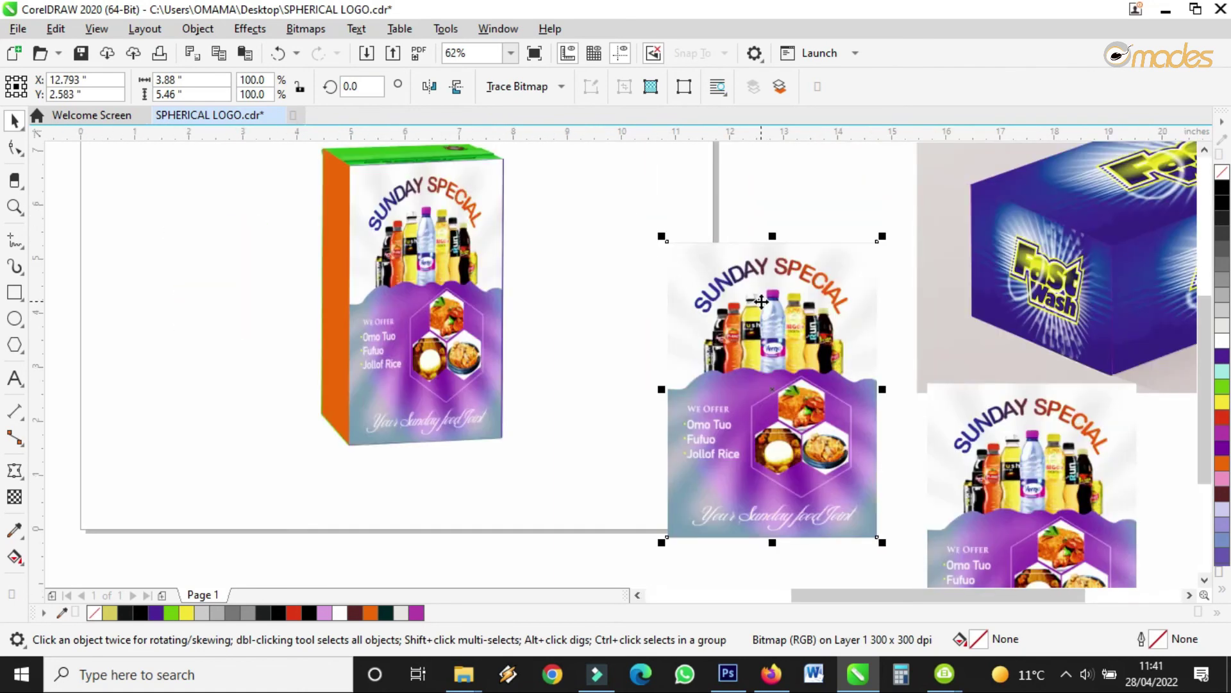
- Copy the orange side shape's envelope onto the duplicated flyer
{"action": "left_click", "coordinate": [15, 471]}
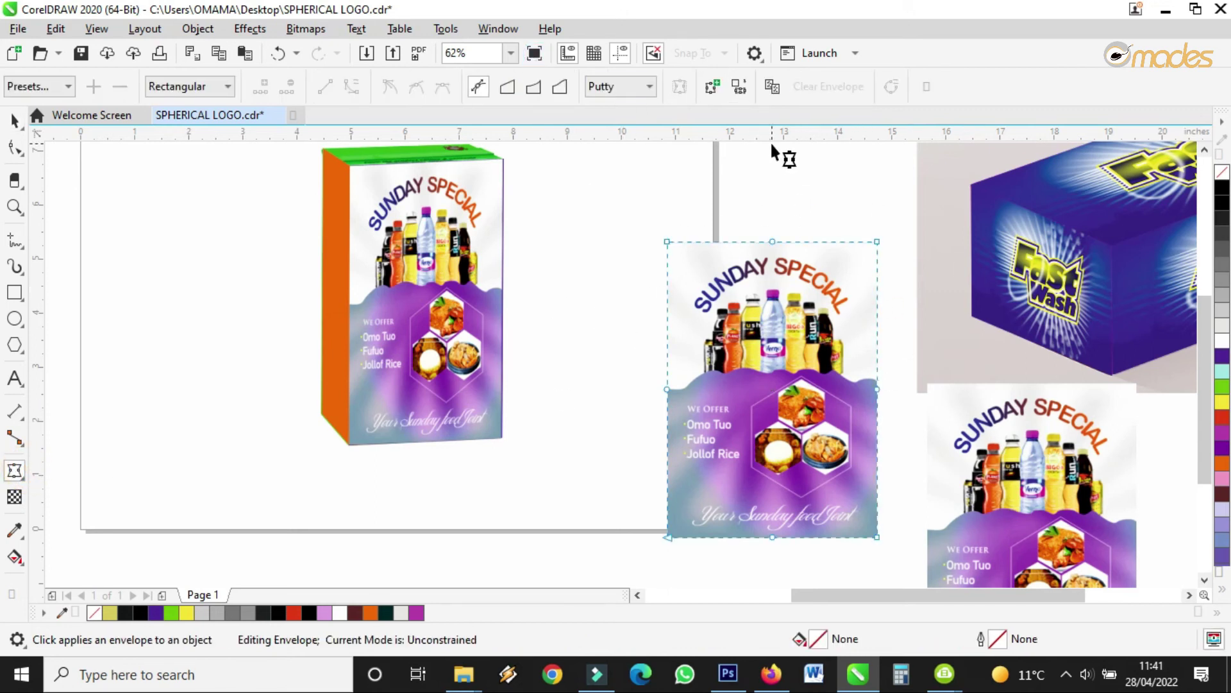
{"action": "left_click", "coordinate": [774, 92]}
{"action": "left_click", "coordinate": [326, 279]}
- Move the enveloped flyer over the orange shape and align it precisely with the carton's side panel
{"action": "left_click_drag", "start_coordinate": [769, 351], "coordinate": [333, 255]}
{"action": "scroll", "coordinate": [314, 410], "scroll_direction": "up", "scroll_amount": 6}
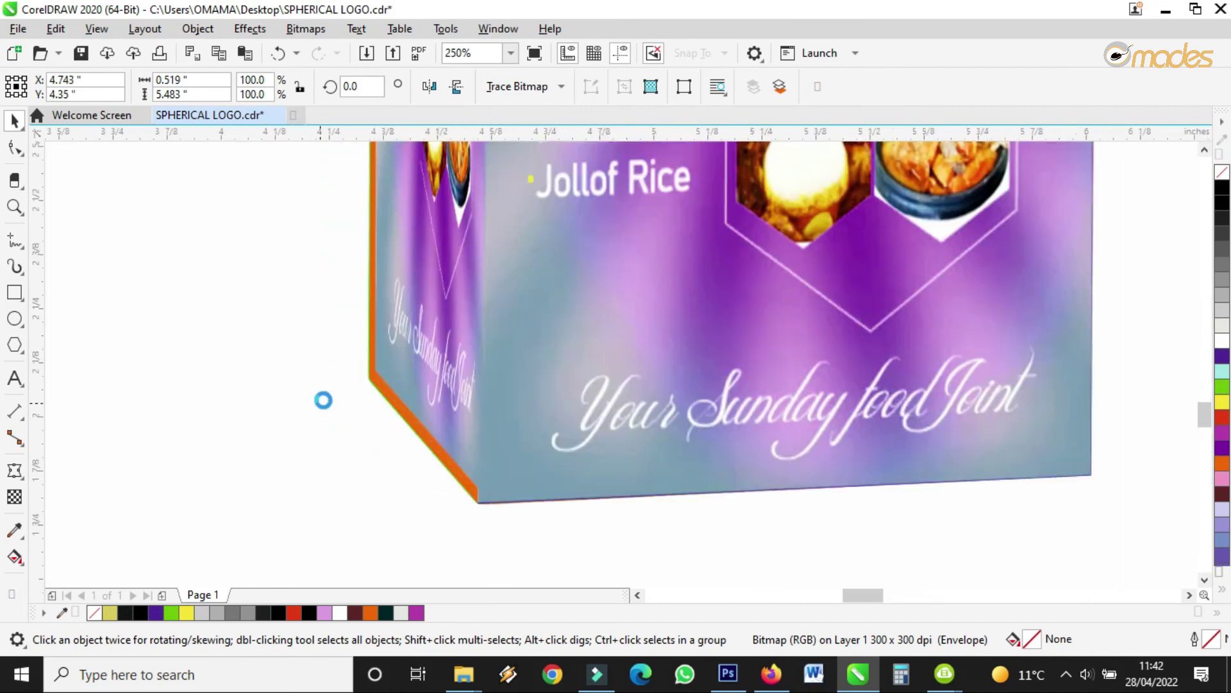
{"action": "left_click_drag", "start_coordinate": [580, 275], "coordinate": [551, 302]}
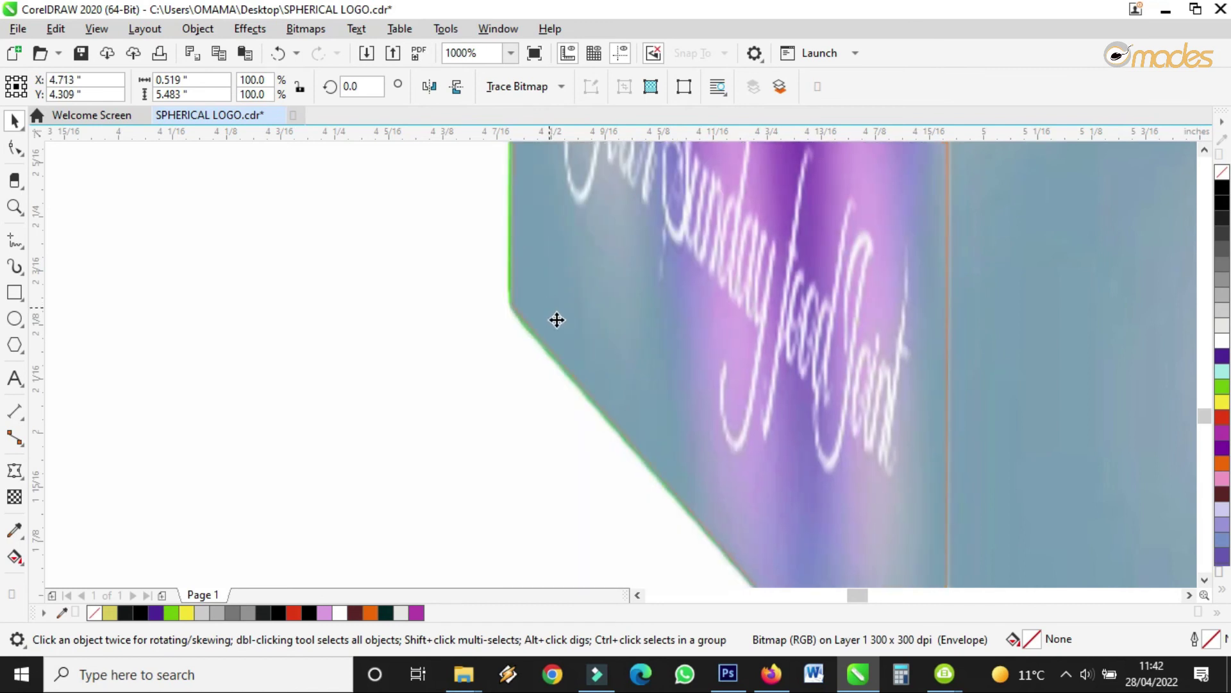
{"action": "scroll", "coordinate": [556, 319], "scroll_direction": "down", "scroll_amount": 10}
{"action": "left_click", "coordinate": [679, 436]}
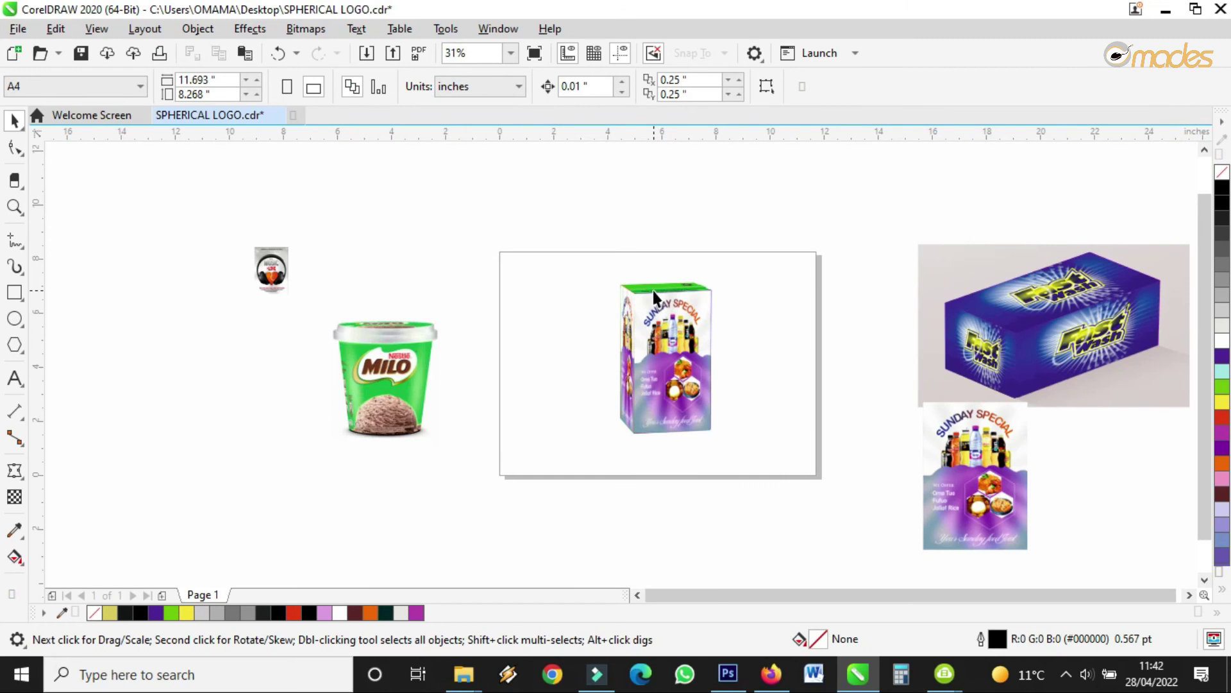
- Draw a wide rectangle about 3.16 by 0.96 inches just above the carton's top face
{"action": "scroll", "coordinate": [653, 291], "scroll_direction": "up", "scroll_amount": 4}
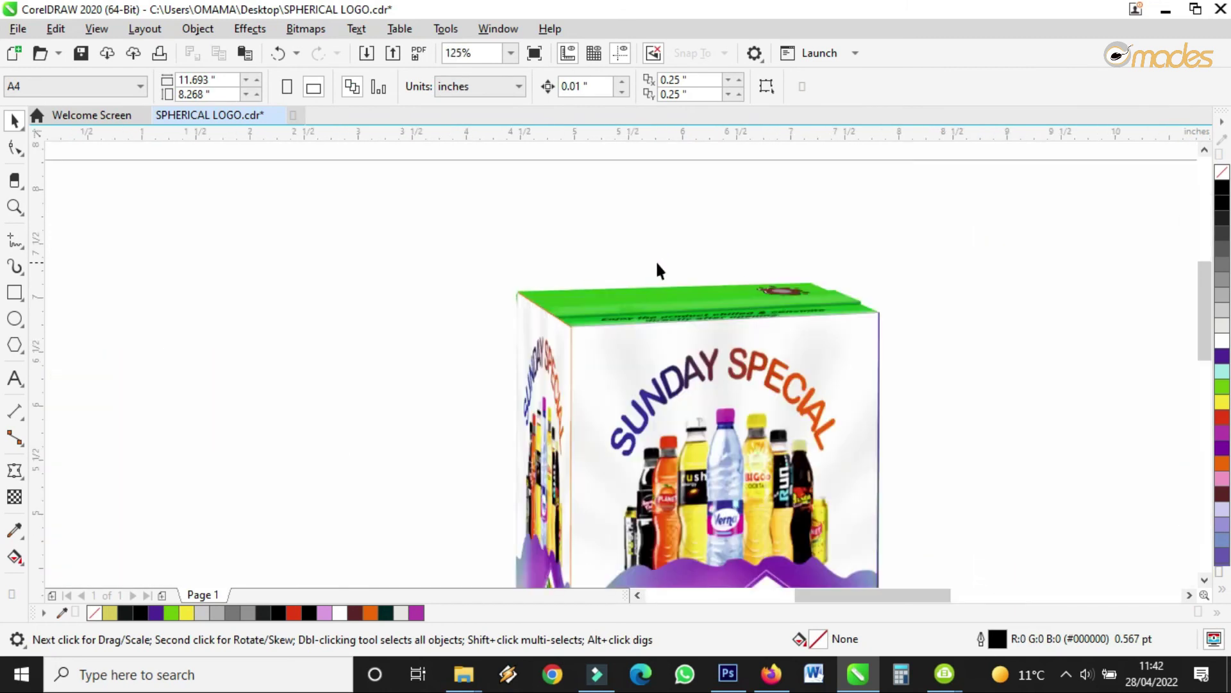
{"action": "left_click", "coordinate": [14, 293]}
{"action": "left_click_drag", "start_coordinate": [559, 185], "coordinate": [901, 288]}
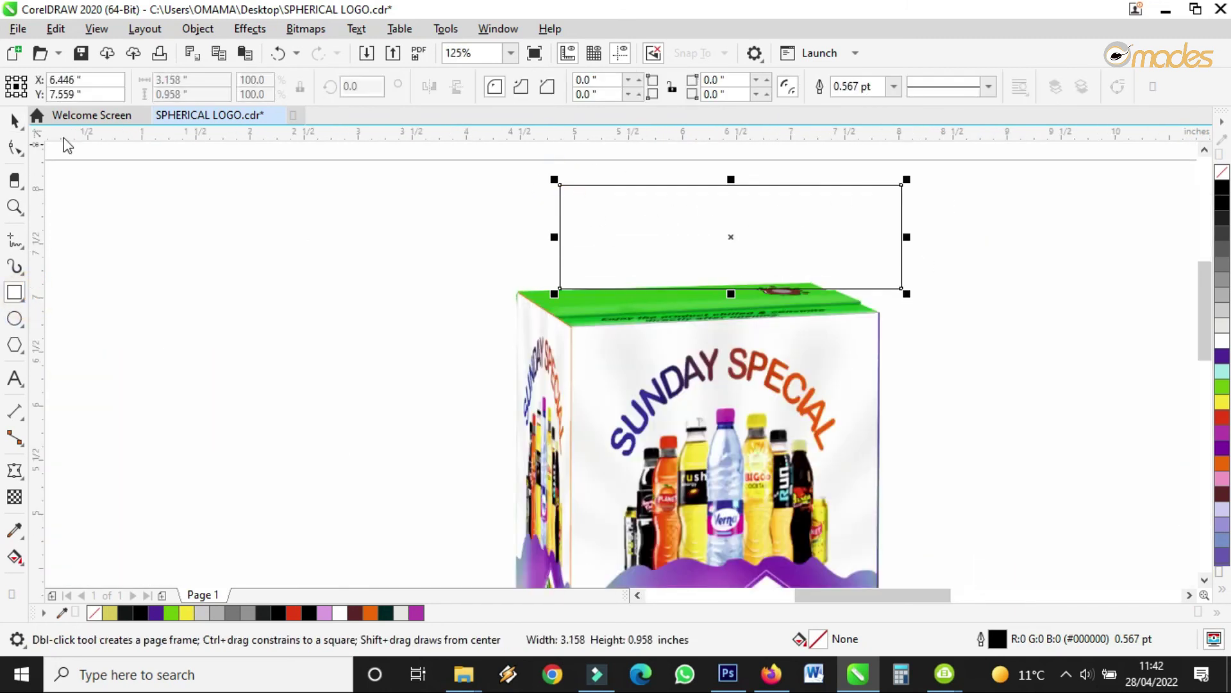
{"action": "left_click", "coordinate": [14, 120]}
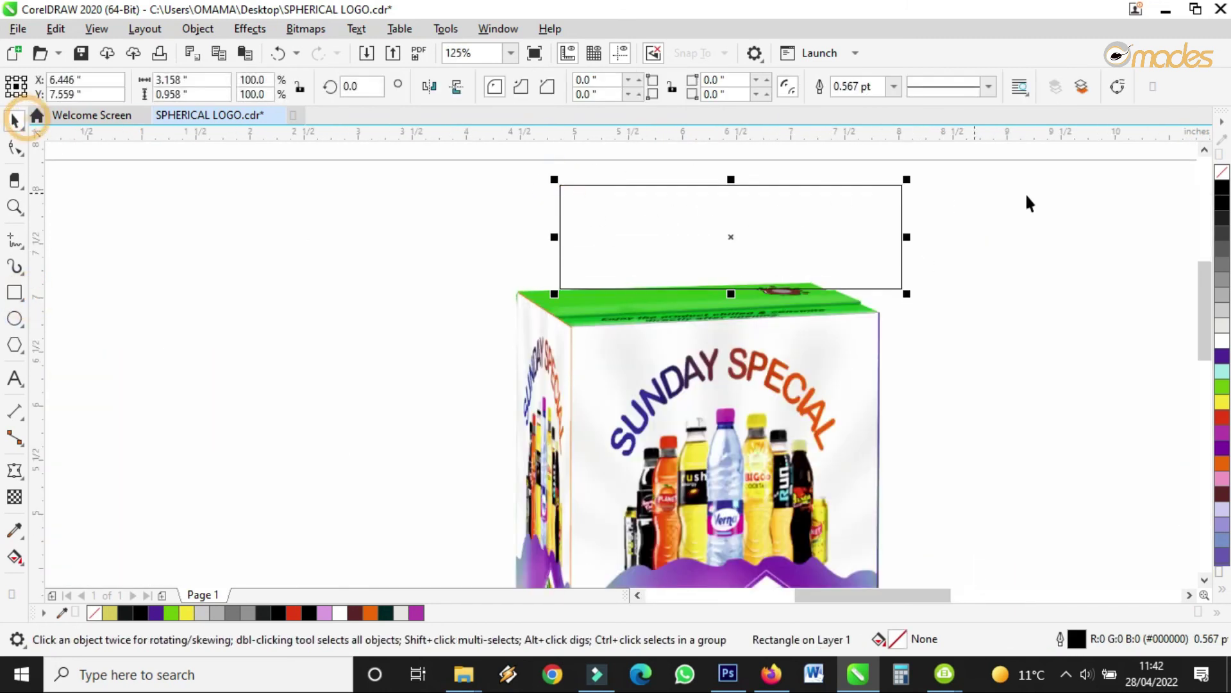
- Fill the wide rectangle with red (#FF0000) and move it clear of the carton's top face
{"action": "left_click", "coordinate": [1224, 417]}
{"action": "left_click_drag", "start_coordinate": [808, 236], "coordinate": [880, 213]}
{"action": "scroll", "coordinate": [747, 194], "scroll_direction": "up", "scroll_amount": 4}
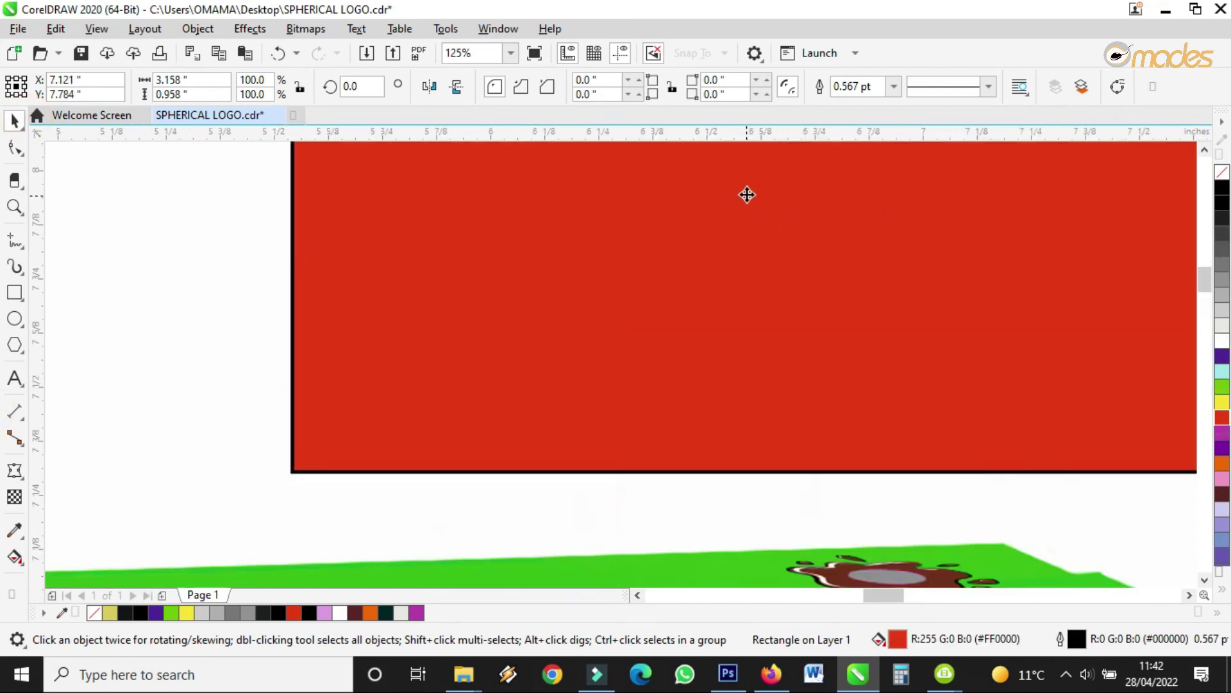
{"action": "scroll", "coordinate": [235, 524], "scroll_direction": "down", "scroll_amount": 2}
- Start an envelope on the red rectangle and convert all its segments to straight lines
{"action": "left_click", "coordinate": [14, 470]}
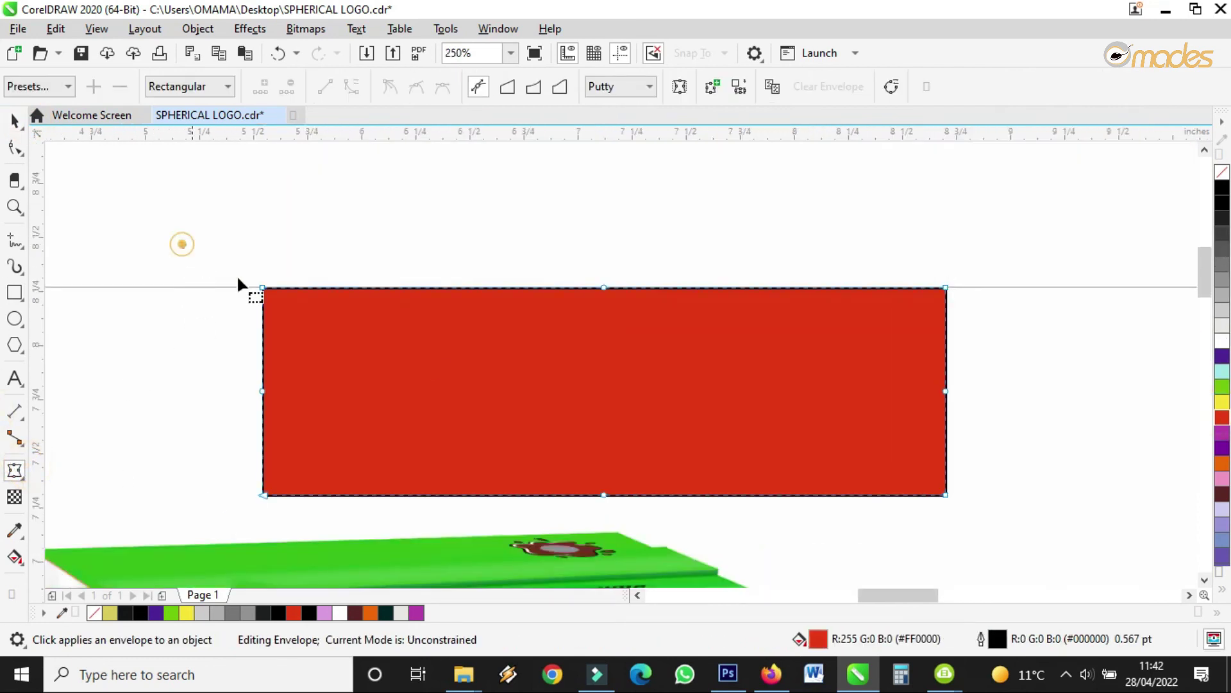
{"action": "left_click_drag", "start_coordinate": [1009, 521], "coordinate": [1007, 518]}
{"action": "left_click", "coordinate": [325, 87]}
- Delete the four mid-side nodes of the red rectangle's envelope, keeping only the corner nodes
{"action": "left_click", "coordinate": [577, 262]}
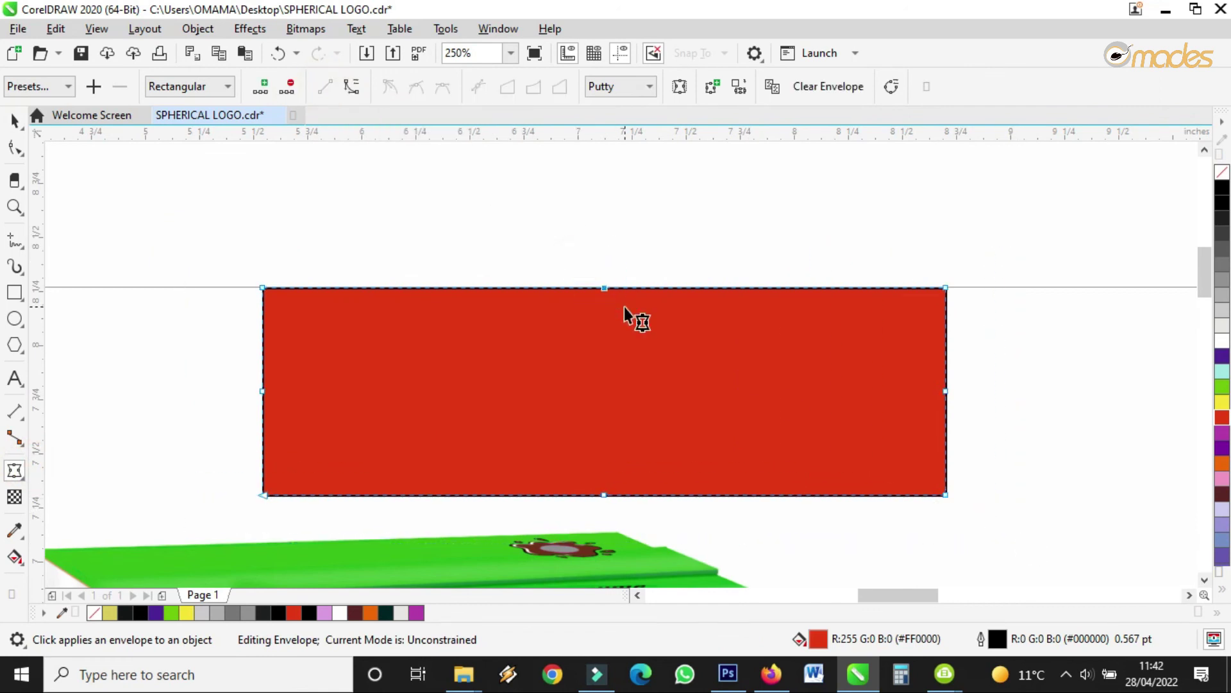
{"action": "left_click_drag", "start_coordinate": [575, 505], "coordinate": [622, 463]}
{"action": "left_click", "coordinate": [971, 378]}
{"action": "left_click_drag", "start_coordinate": [231, 381], "coordinate": [263, 389]}
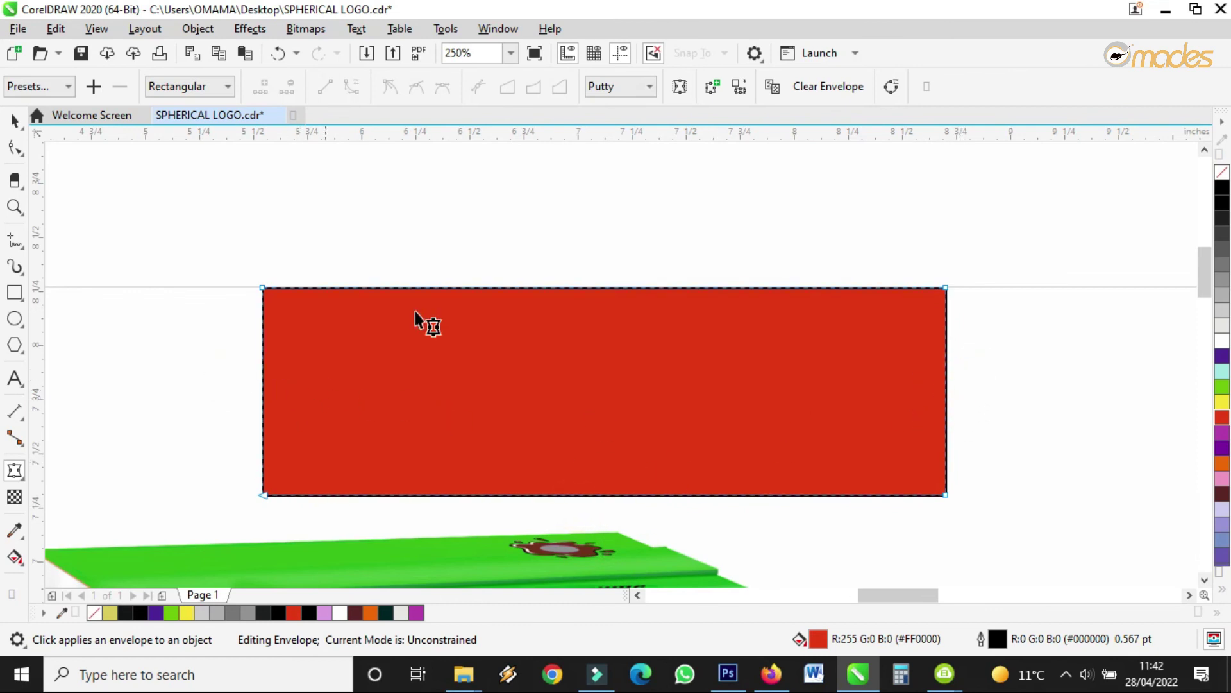
- Fit the red envelope's two left-hand corners to the front and back left corners of the carton's top face
{"action": "scroll", "coordinate": [592, 220], "scroll_direction": "down", "scroll_amount": 4}
{"action": "scroll", "coordinate": [476, 264], "scroll_direction": "up", "scroll_amount": 5}
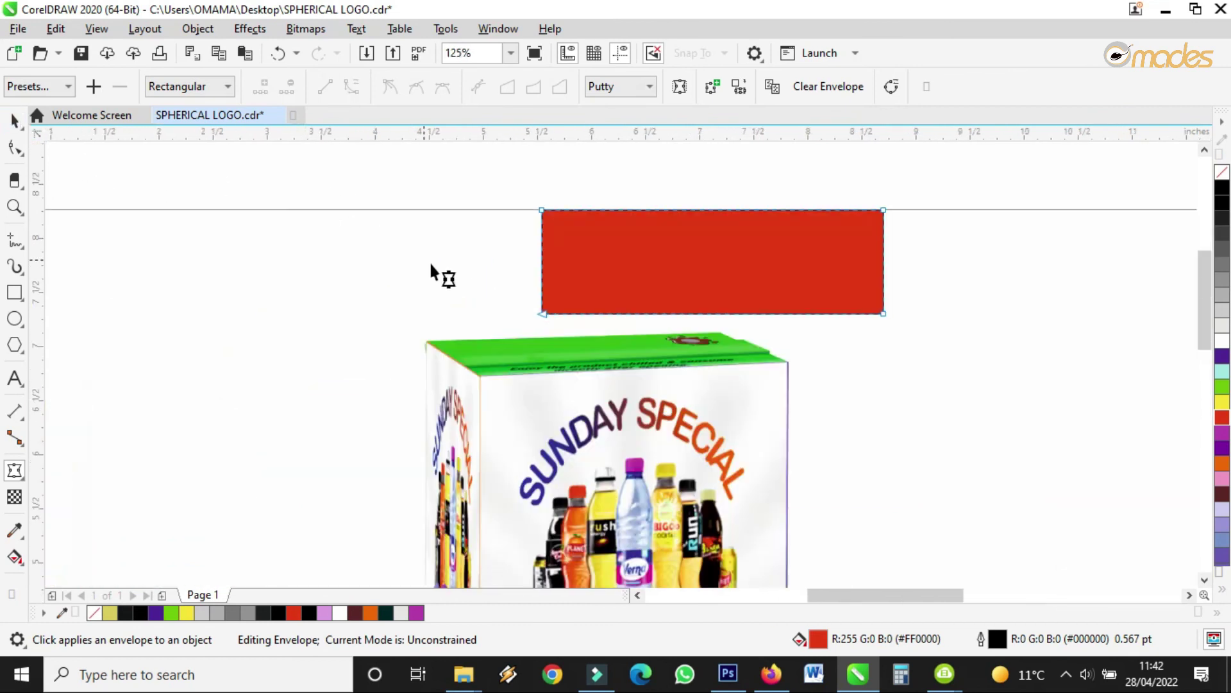
{"action": "left_click_drag", "start_coordinate": [520, 298], "coordinate": [404, 431]}
{"action": "scroll", "coordinate": [550, 257], "scroll_direction": "down", "scroll_amount": 2}
{"action": "left_click_drag", "start_coordinate": [539, 207], "coordinate": [425, 336]}
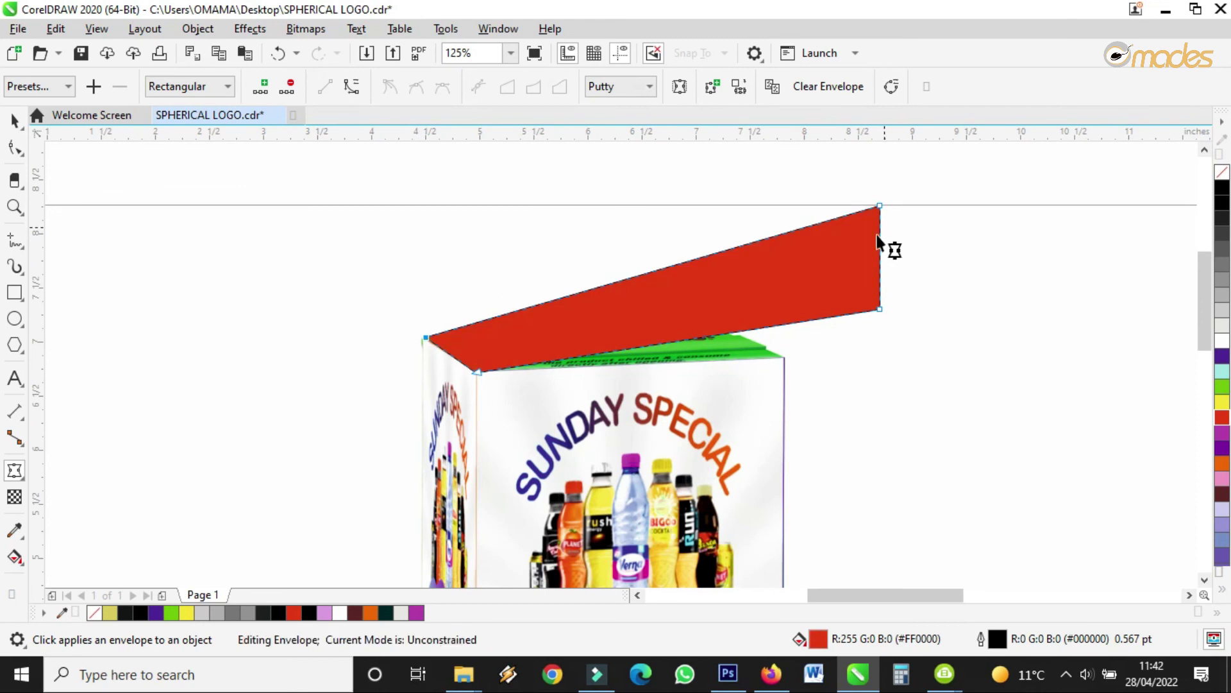
- Fit the red envelope's two right-hand corners to the carton's top face and remove the shape's outline
{"action": "left_click_drag", "start_coordinate": [879, 310], "coordinate": [784, 358]}
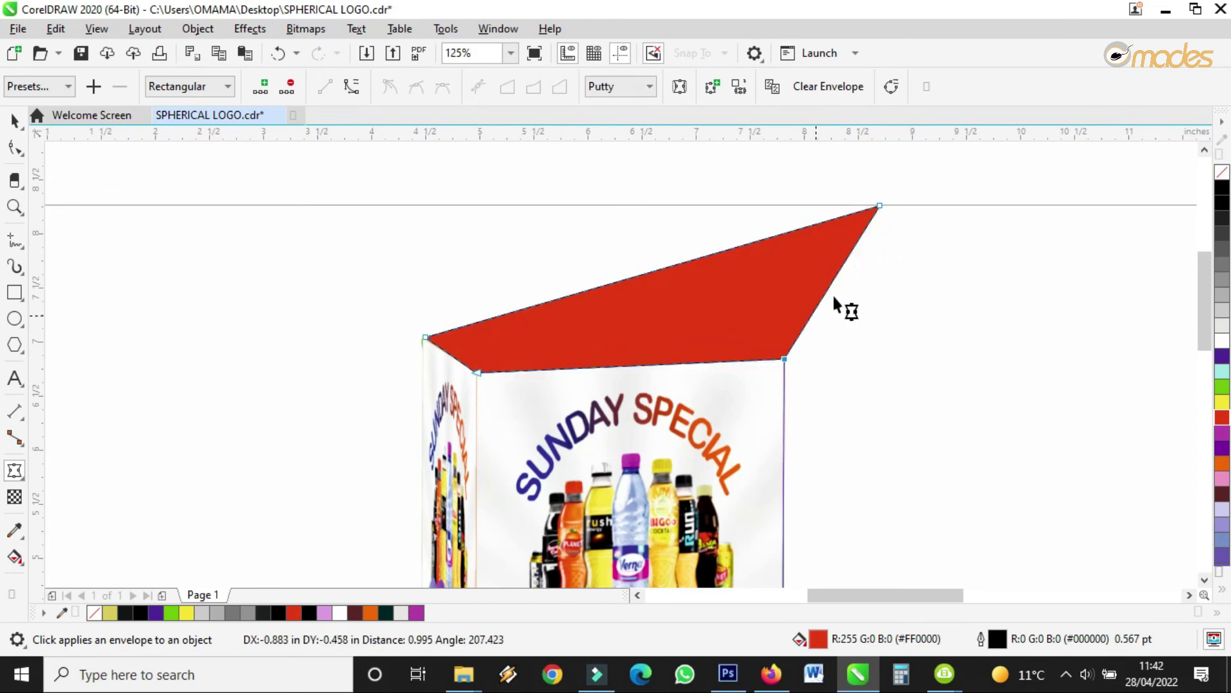
{"action": "left_click_drag", "start_coordinate": [880, 206], "coordinate": [711, 384]}
{"action": "scroll", "coordinate": [717, 308], "scroll_direction": "up", "scroll_amount": 2}
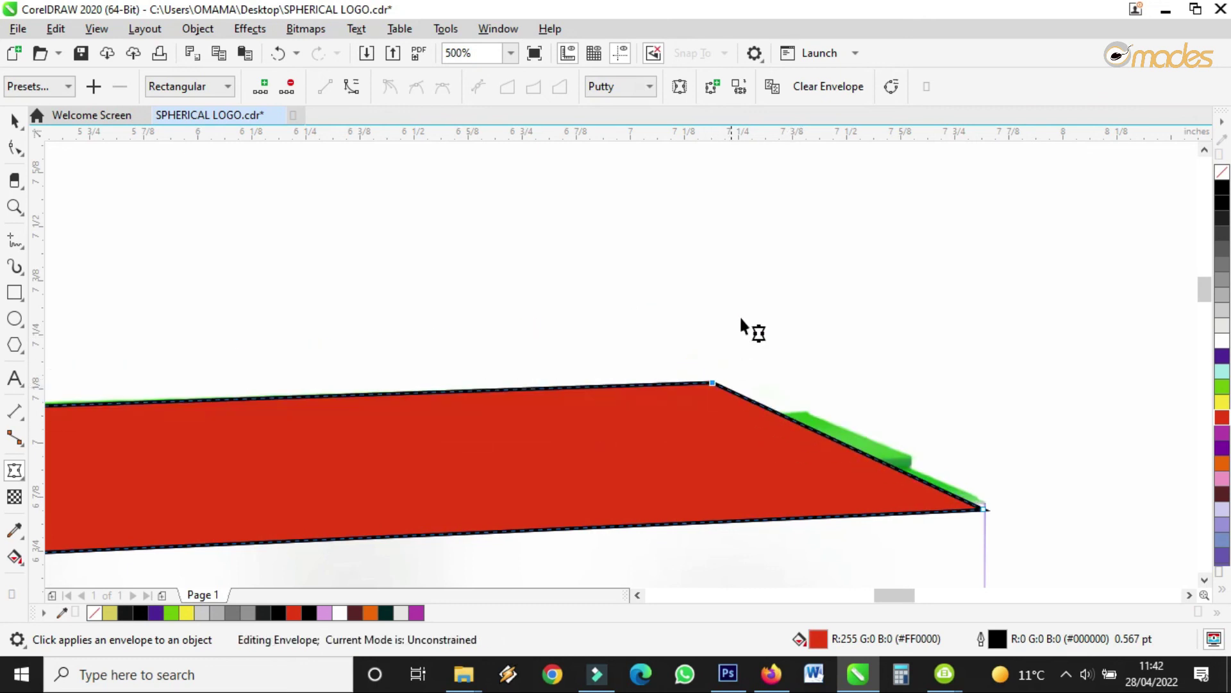
{"action": "scroll", "coordinate": [775, 276], "scroll_direction": "down", "scroll_amount": 2}
{"action": "left_click", "coordinate": [14, 122]}
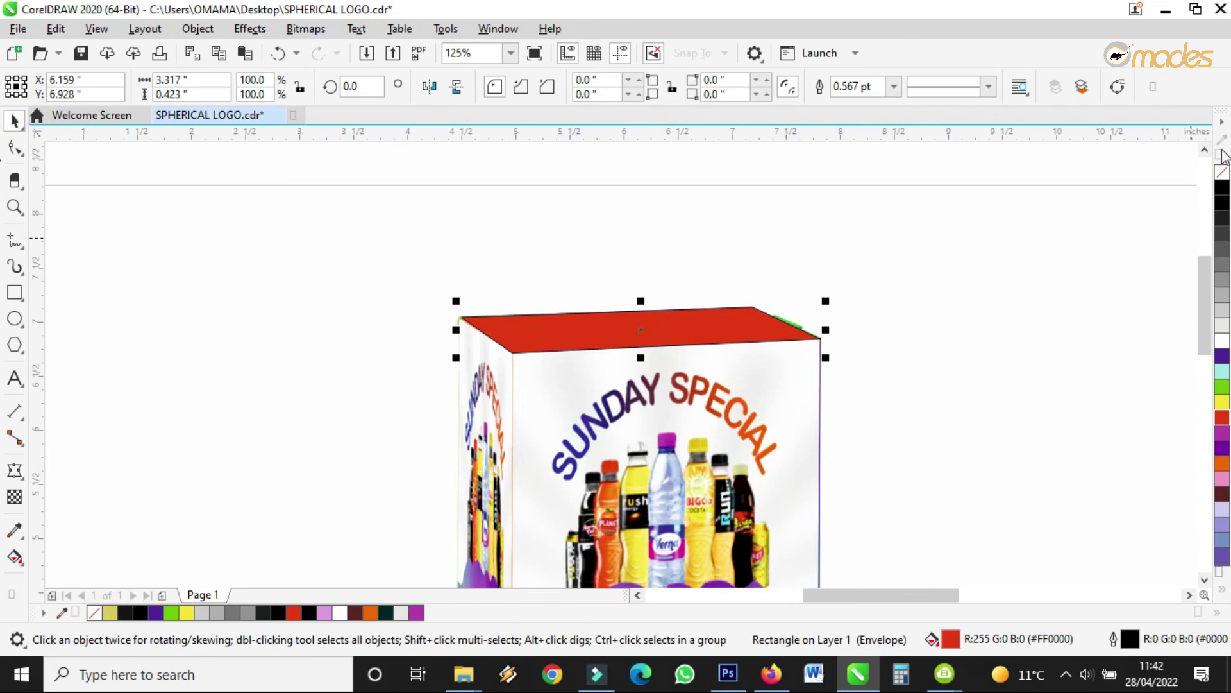
- Place the full-size Sunday Special flyer beside the carton, near its top face
{"action": "scroll", "coordinate": [675, 212], "scroll_direction": "down", "scroll_amount": 2}
{"action": "left_click_drag", "start_coordinate": [924, 417], "coordinate": [722, 222]}
{"action": "scroll", "coordinate": [724, 226], "scroll_direction": "up", "scroll_amount": 2}
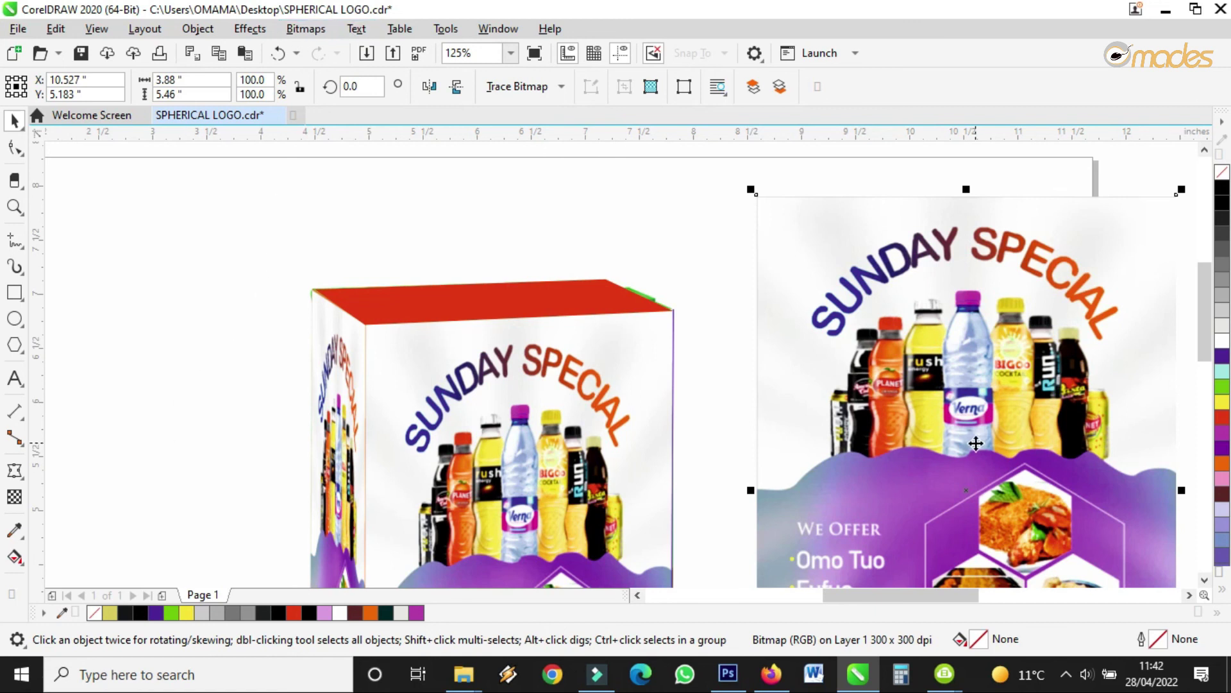
- Copy the red top shape's envelope onto the flyer and move the flyer over the carton's top face
{"action": "left_click", "coordinate": [15, 472]}
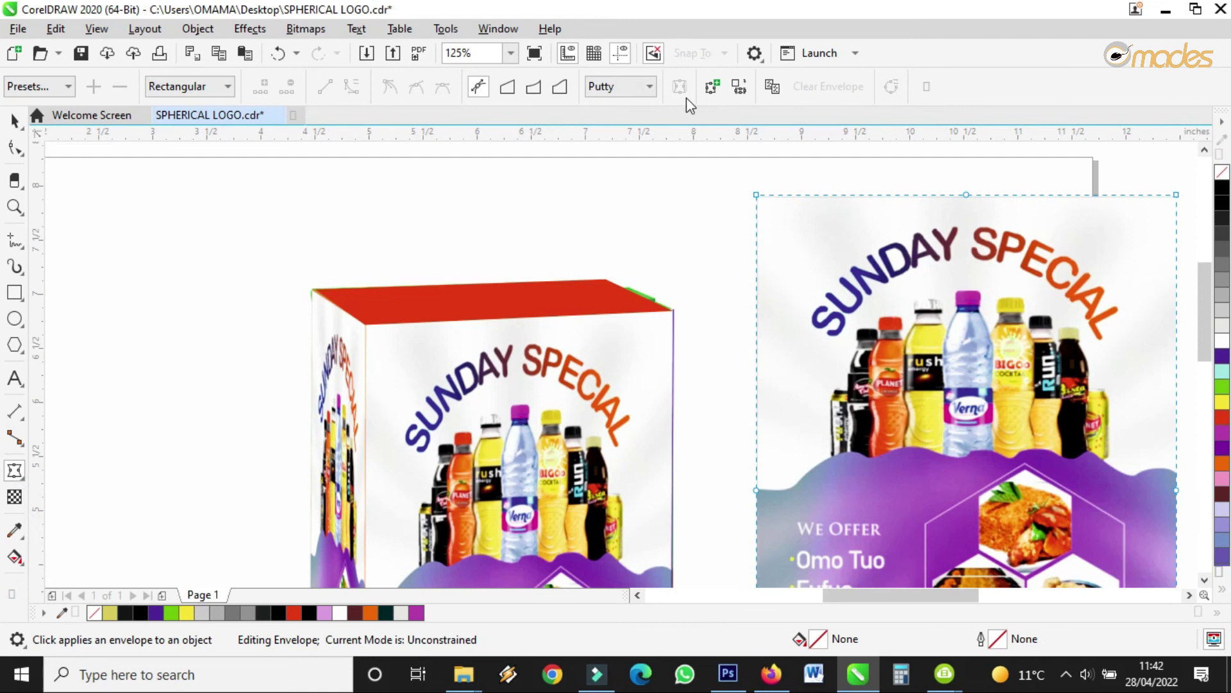
{"action": "left_click", "coordinate": [773, 86]}
{"action": "left_click", "coordinate": [563, 295]}
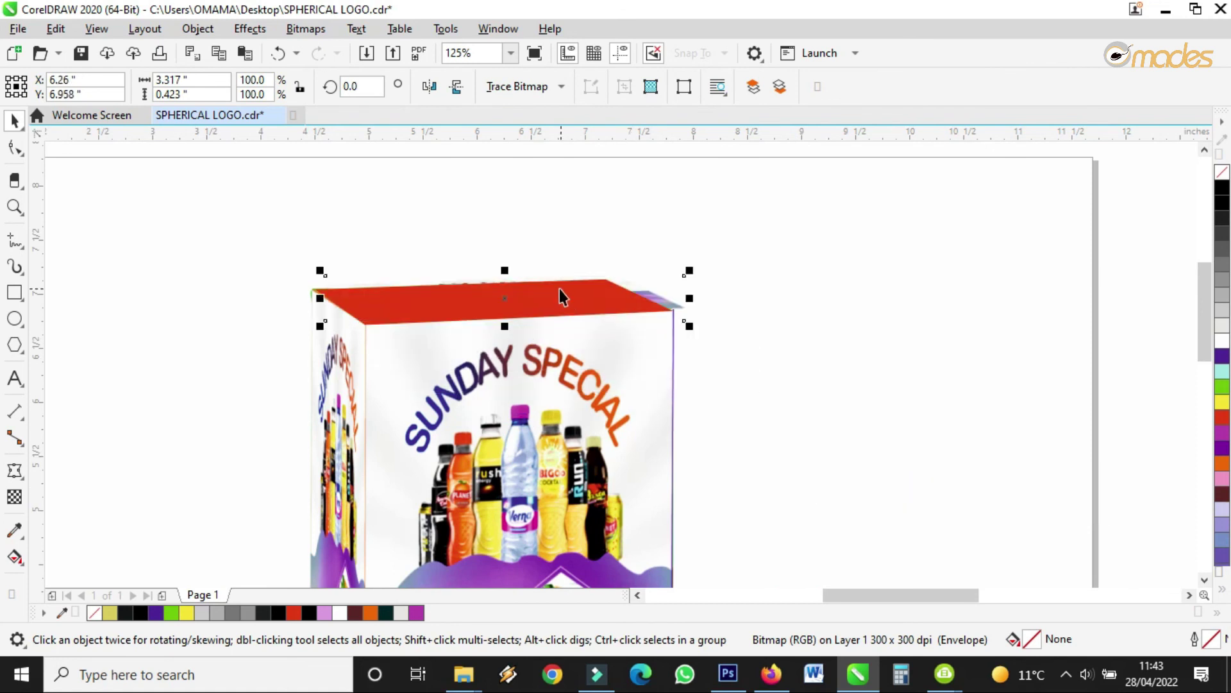
- Bring the enveloped flyer to the front so it lies above the carton's red top shape
{"action": "right_click", "coordinate": [664, 296]}
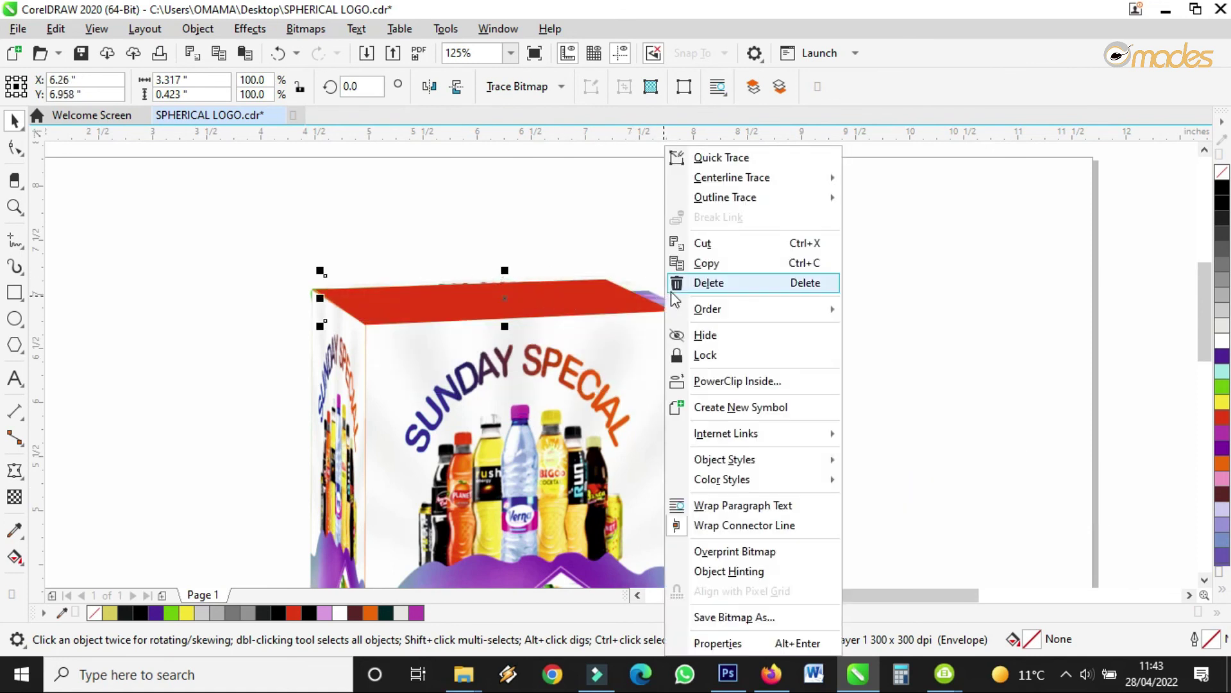
{"action": "mouse_move", "coordinate": [726, 306]}
{"action": "left_click", "coordinate": [879, 313]}
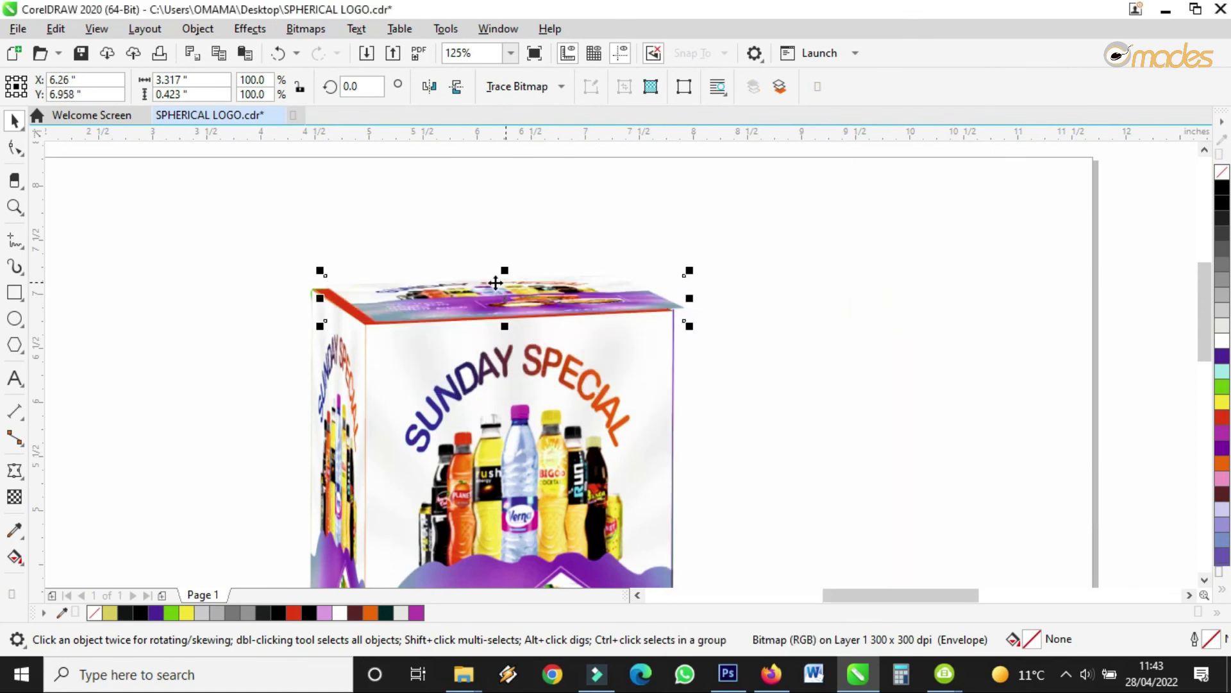
- Align the enveloped flyer with the edges and corners of the carton's top face so it covers the red shape
{"action": "scroll", "coordinate": [444, 304], "scroll_direction": "up", "scroll_amount": 2}
{"action": "left_click_drag", "start_coordinate": [333, 297], "coordinate": [335, 298]}
{"action": "left_click", "coordinate": [334, 294]}
{"action": "left_click_drag", "start_coordinate": [433, 289], "coordinate": [433, 284]}
{"action": "scroll", "coordinate": [743, 298], "scroll_direction": "up", "scroll_amount": 4}
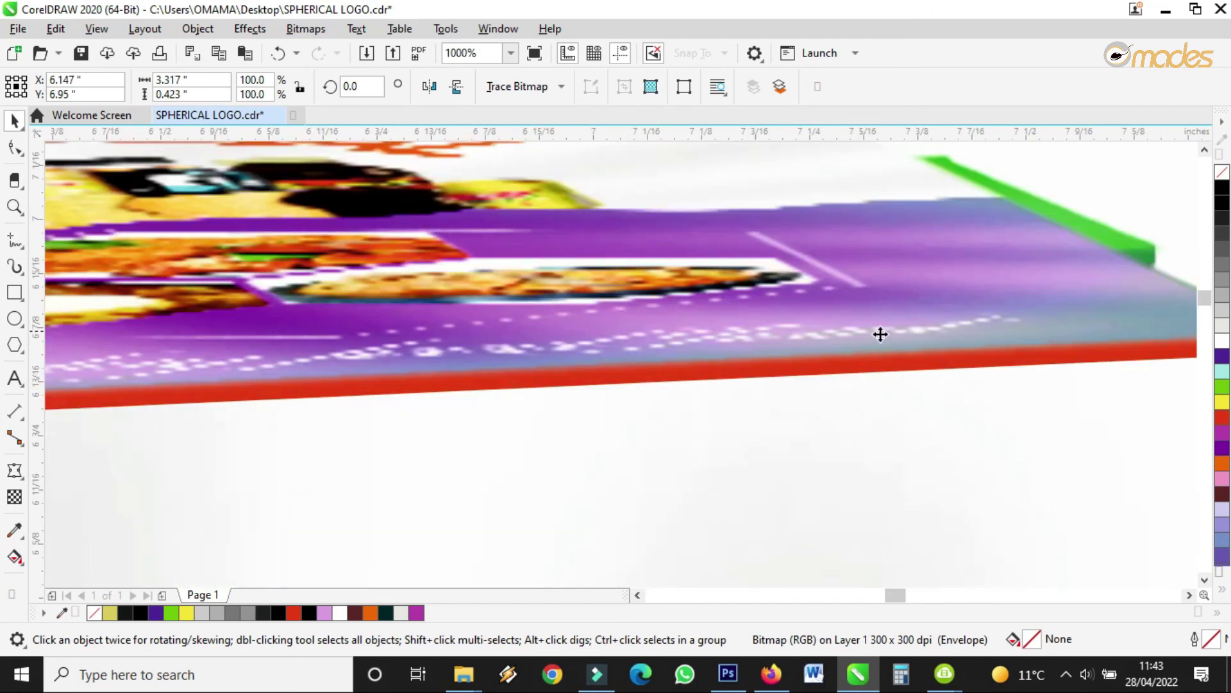
{"action": "scroll", "coordinate": [834, 335], "scroll_direction": "down", "scroll_amount": 2}
{"action": "left_click_drag", "start_coordinate": [1011, 335], "coordinate": [1022, 342]}
{"action": "scroll", "coordinate": [886, 309], "scroll_direction": "down", "scroll_amount": 4}
{"action": "scroll", "coordinate": [648, 253], "scroll_direction": "down", "scroll_amount": 4}
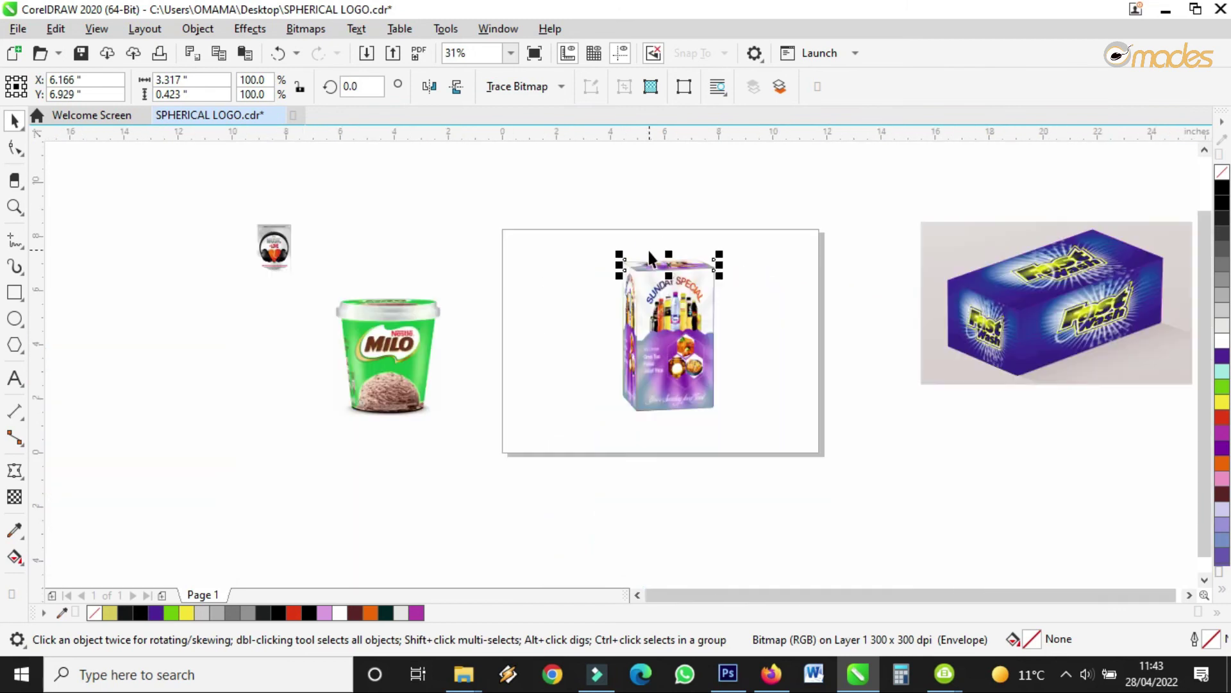
- Group all the Sunday Special carton's objects and move the group toward the page's left side
{"action": "left_click_drag", "start_coordinate": [566, 239], "coordinate": [795, 467]}
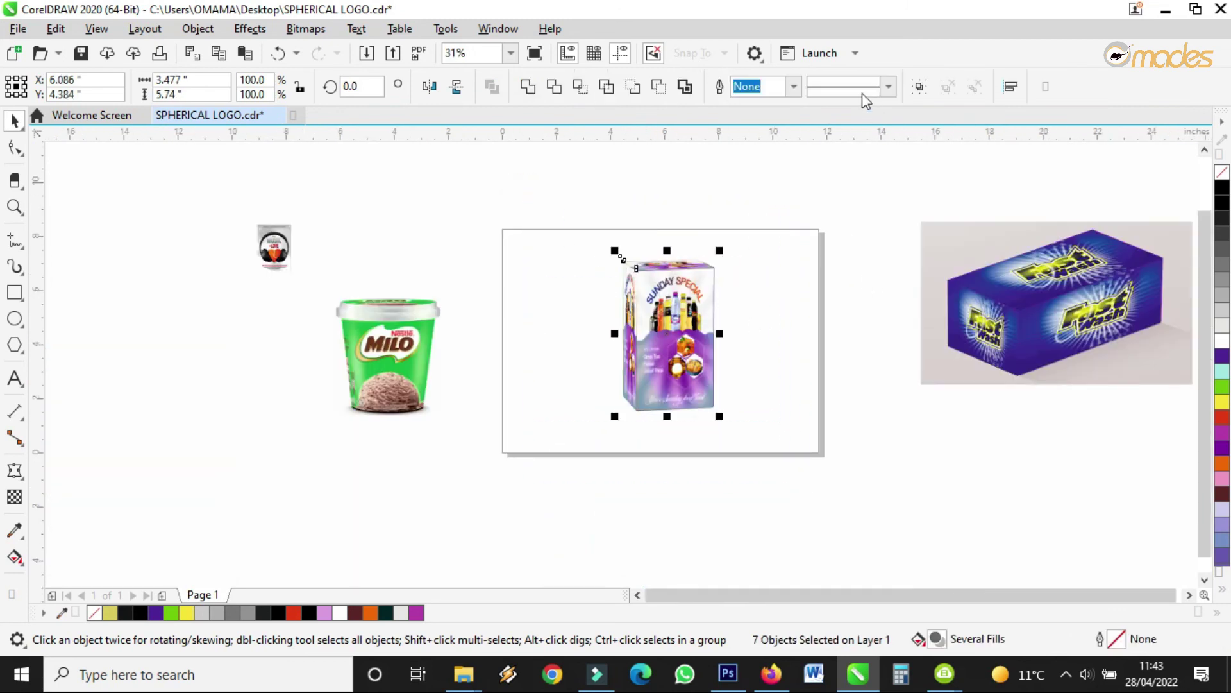
{"action": "left_click", "coordinate": [919, 87]}
{"action": "left_click_drag", "start_coordinate": [695, 317], "coordinate": [594, 323]}
- Move the Fast Wash box onto the page and arrange it to the right of the Sunday Special carton
{"action": "left_click", "coordinate": [1063, 313]}
{"action": "left_click_drag", "start_coordinate": [1065, 302], "coordinate": [762, 344]}
{"action": "left_click", "coordinate": [607, 345]}
{"action": "left_click_drag", "start_coordinate": [607, 345], "coordinate": [571, 337]}
{"action": "left_click_drag", "start_coordinate": [682, 329], "coordinate": [698, 331]}
- Zoom in on the page to view the Sunday Special carton and the Fast Wash box together
{"action": "scroll", "coordinate": [699, 329], "scroll_direction": "up", "scroll_amount": 2}
{"action": "scroll", "coordinate": [701, 329], "scroll_direction": "down", "scroll_amount": 2}
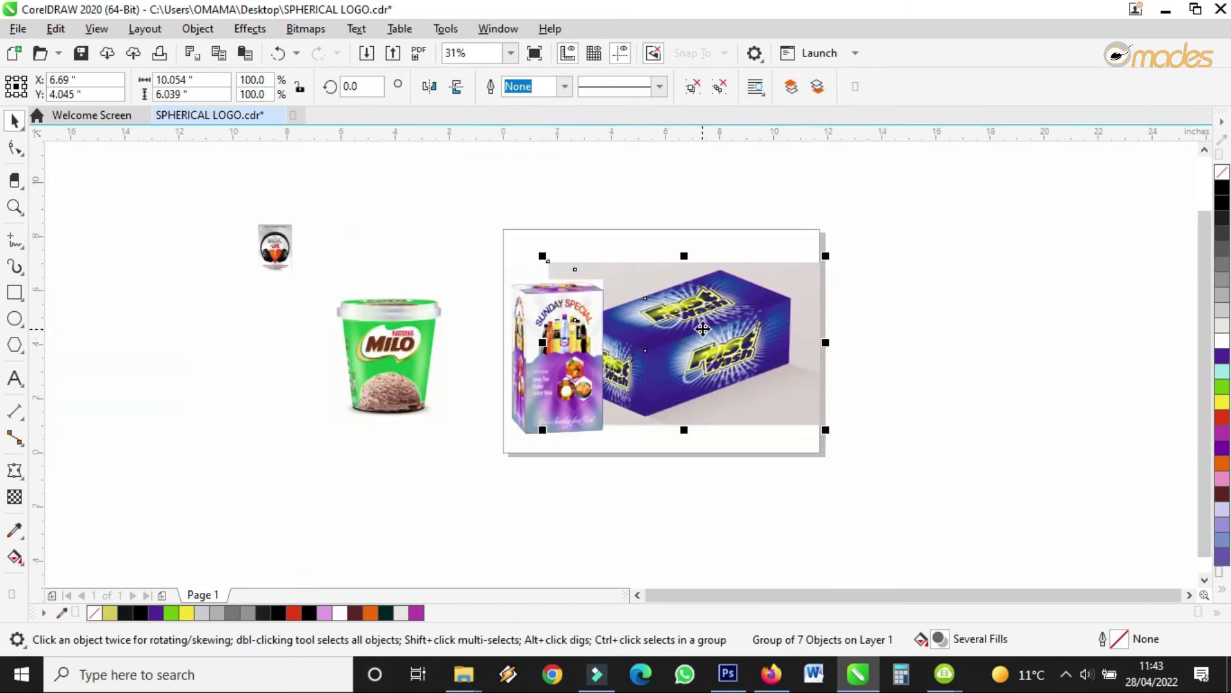
{"action": "left_click", "coordinate": [14, 207]}
{"action": "left_click_drag", "start_coordinate": [477, 214], "coordinate": [868, 485]}
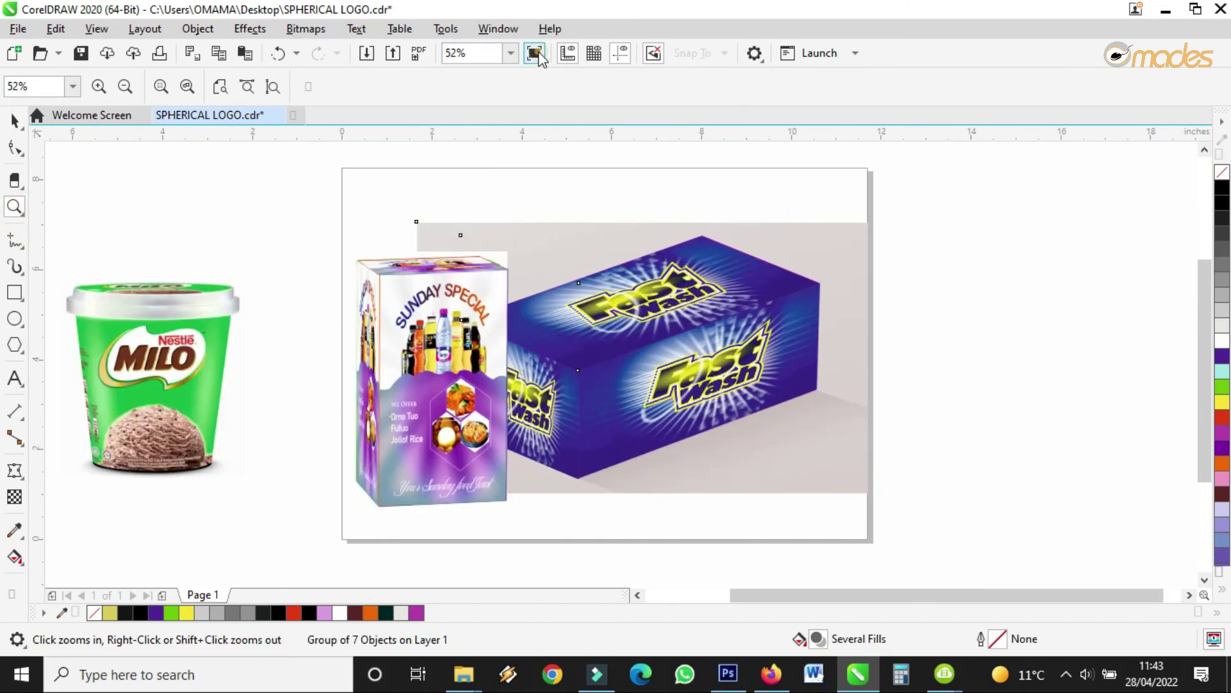